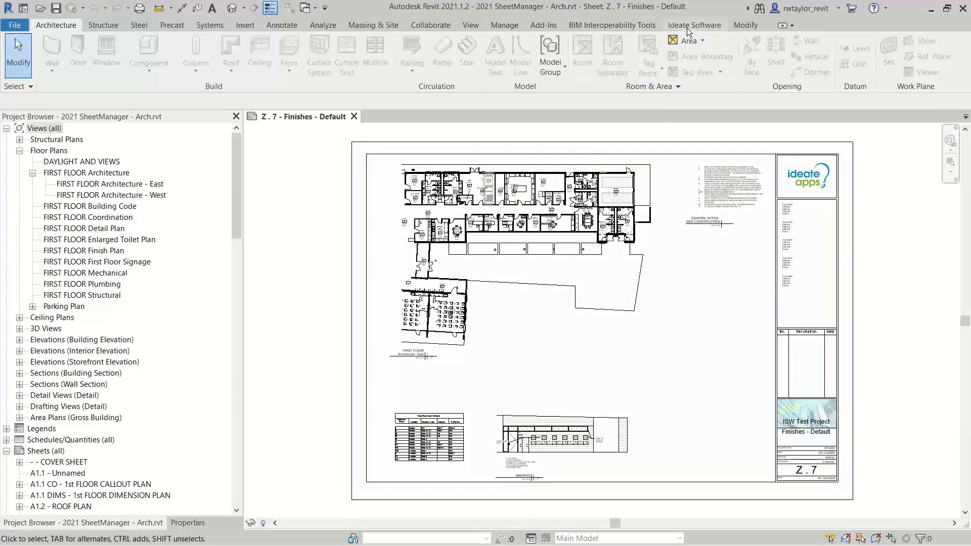
Review the FIRST FLOOR Architecture floor plan and its East and West dependent views, closing them when finished
click(688, 29)
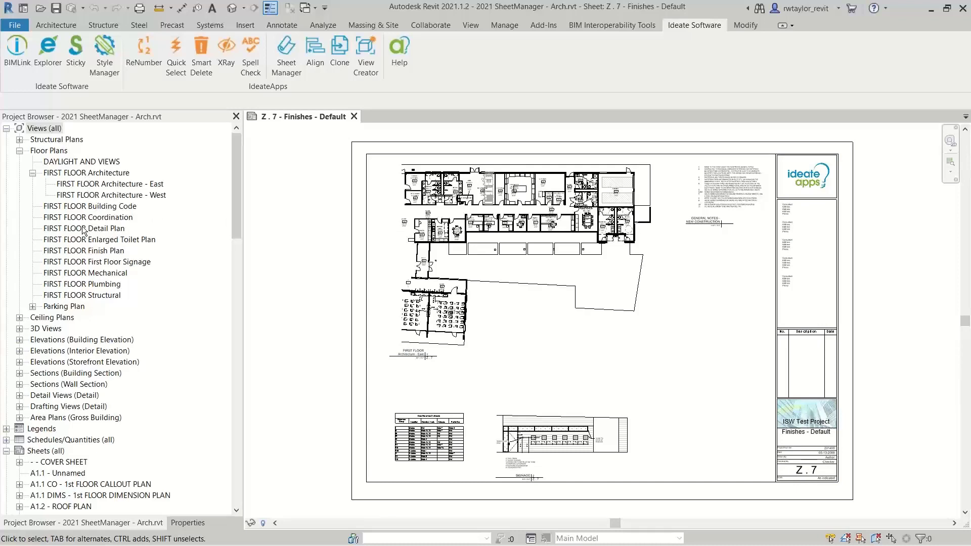
click(79, 172)
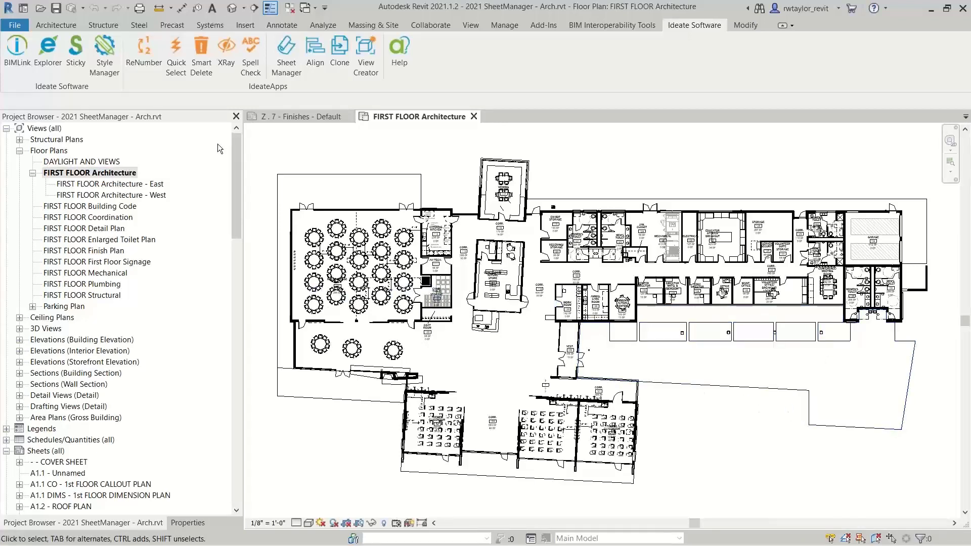
double_click(129, 186)
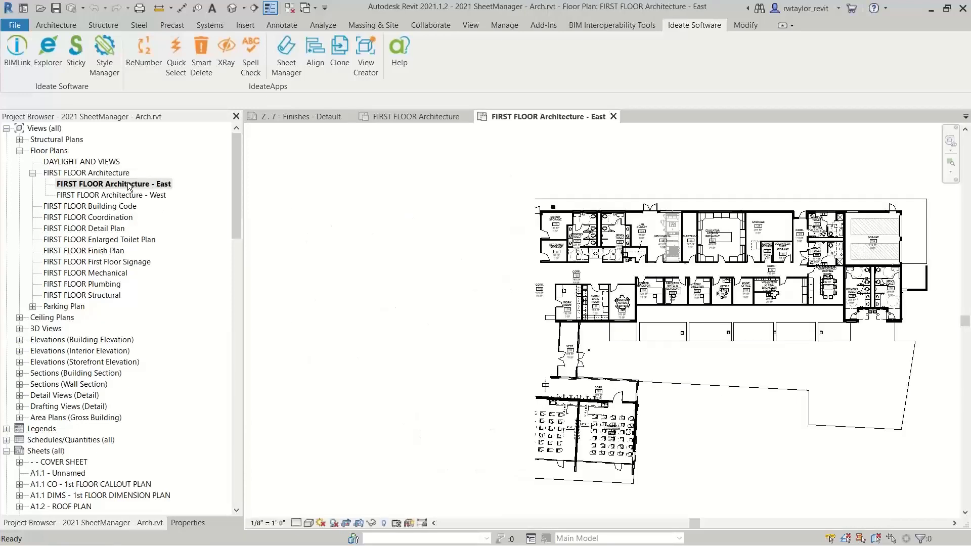
click(131, 196)
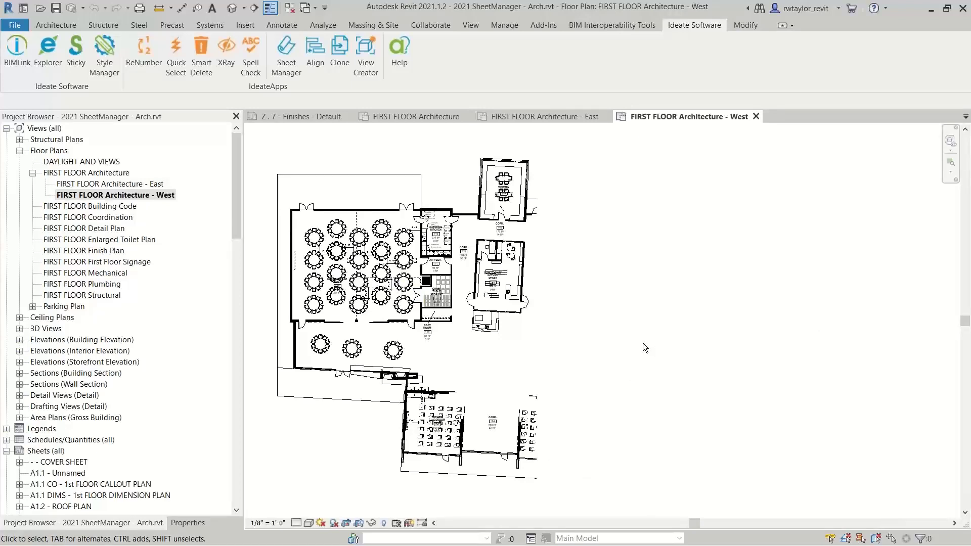
click(572, 117)
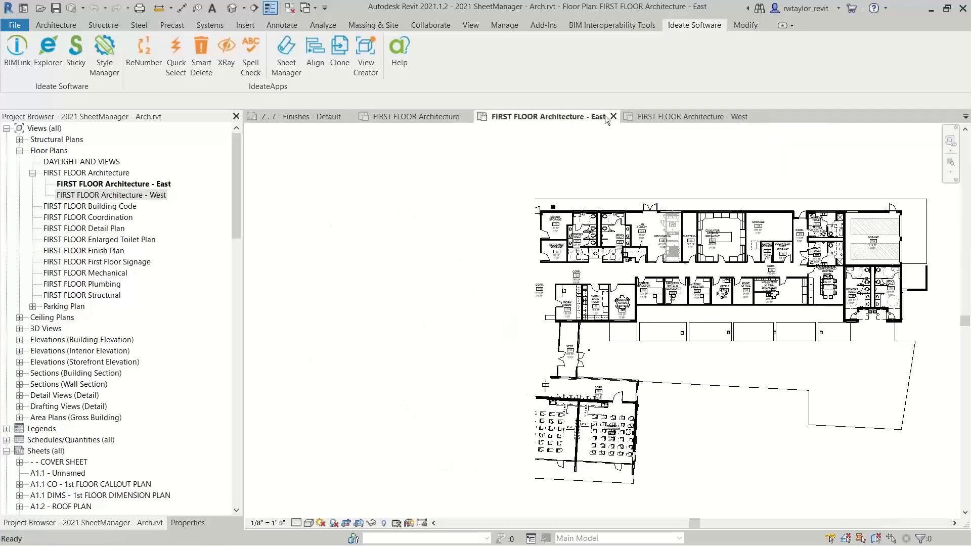
click(613, 116)
click(613, 117)
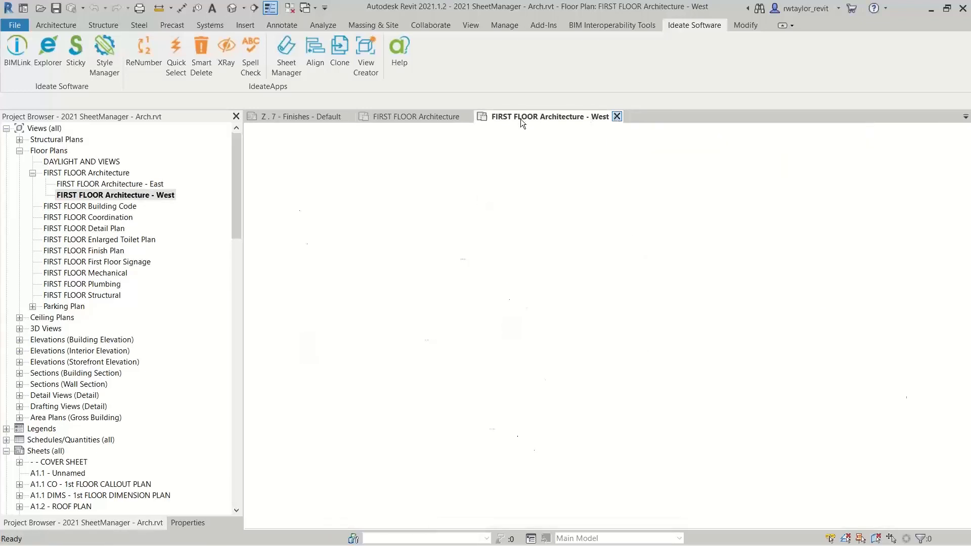
click(474, 117)
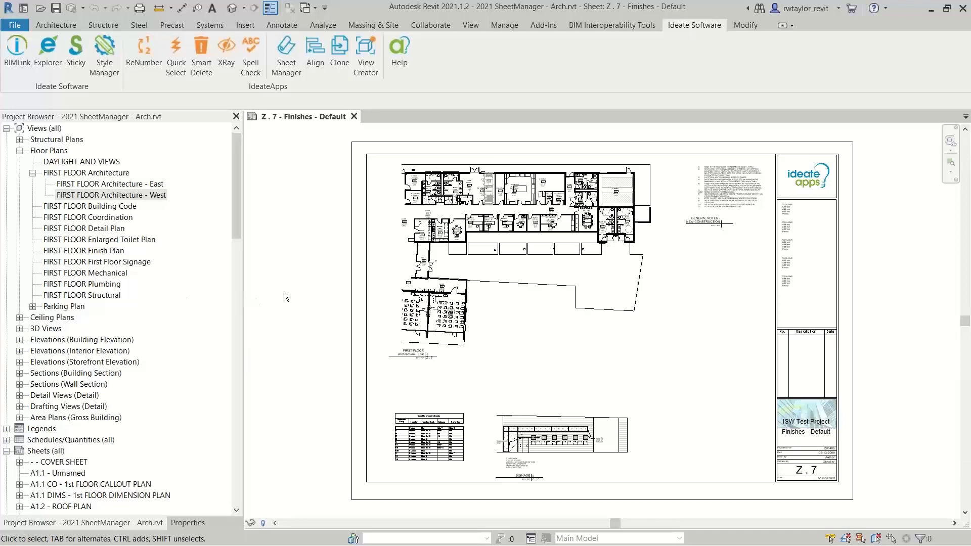
Start View Creator with the Apply Dependents method and the DEPENDENT rule, and proceed to view selection
click(361, 66)
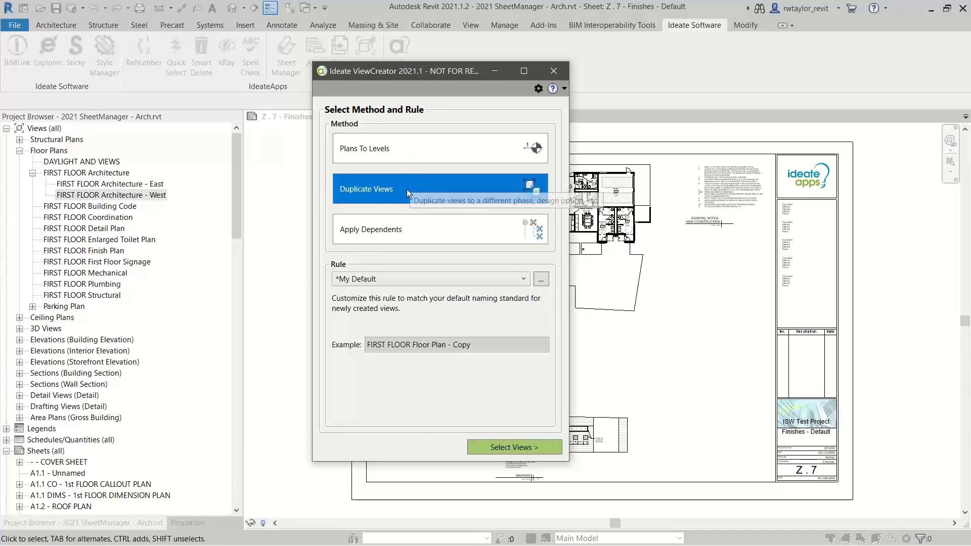
click(412, 232)
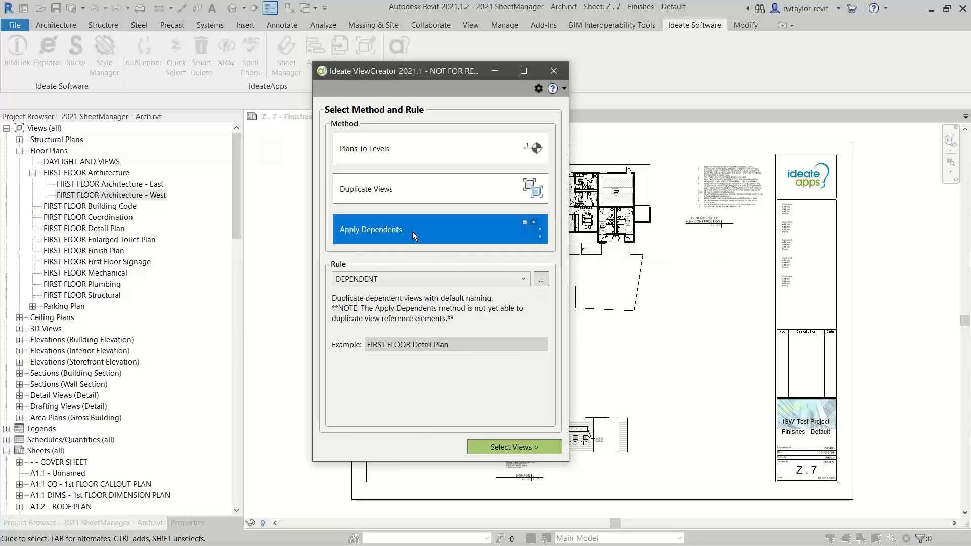
click(386, 279)
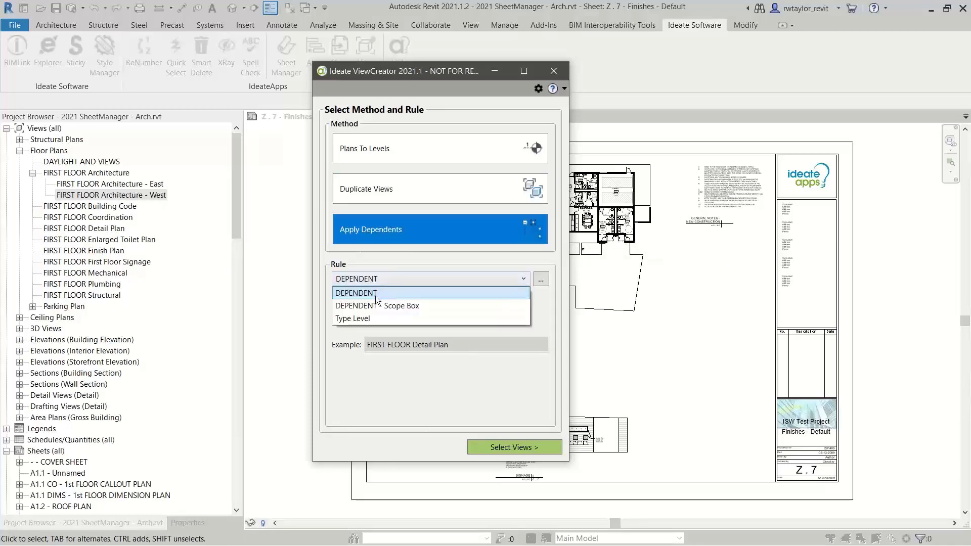
click(375, 296)
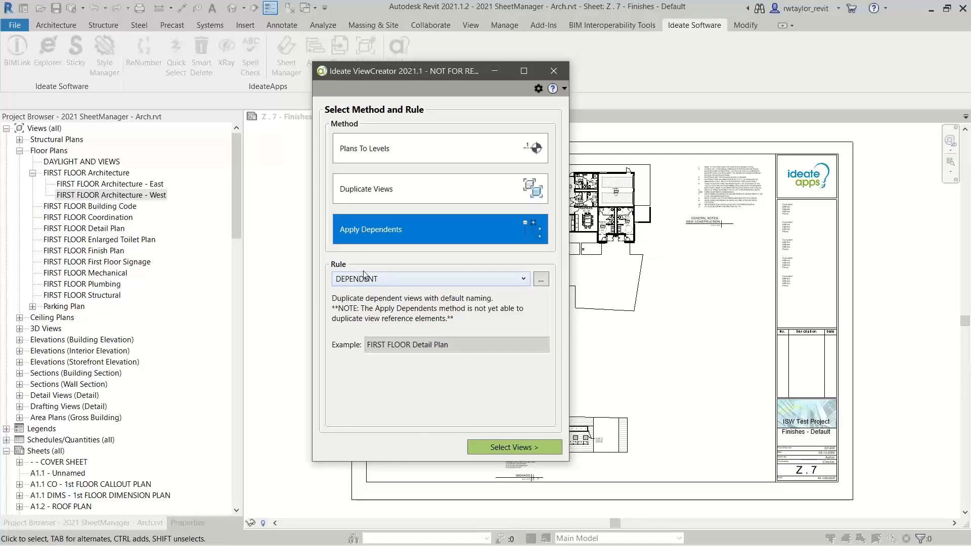
drag(399, 71, 451, 75)
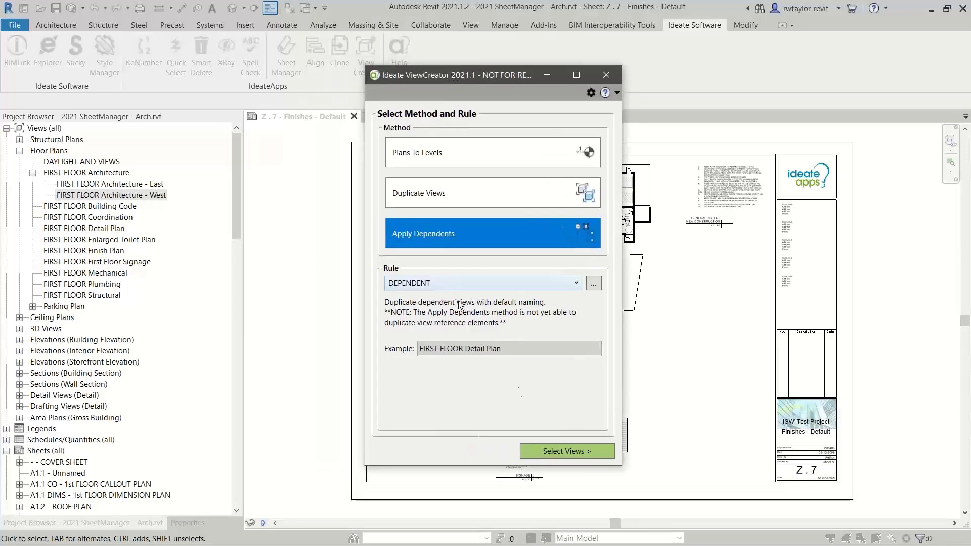
click(557, 453)
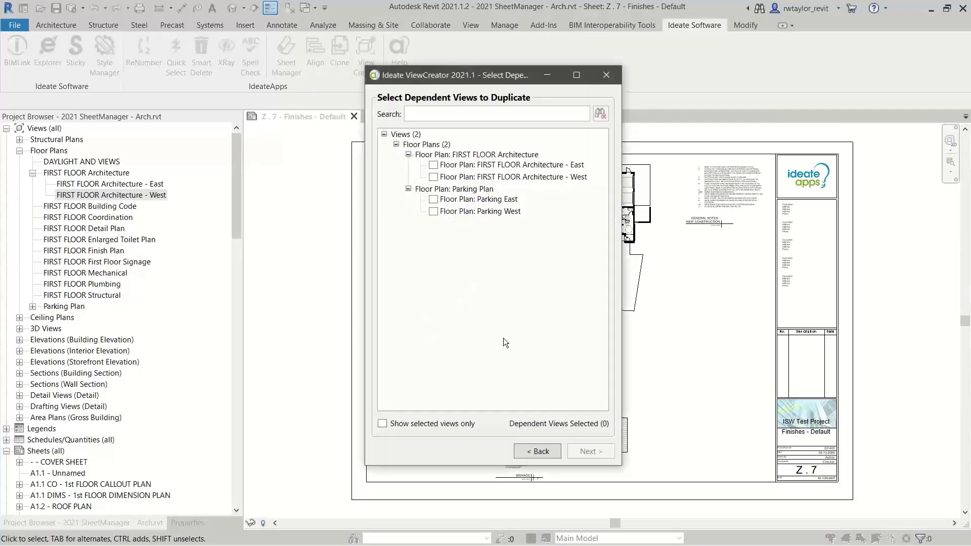
Choose FIRST FLOOR Architecture - East and FIRST FLOOR Architecture - West as the dependent views to duplicate
click(433, 165)
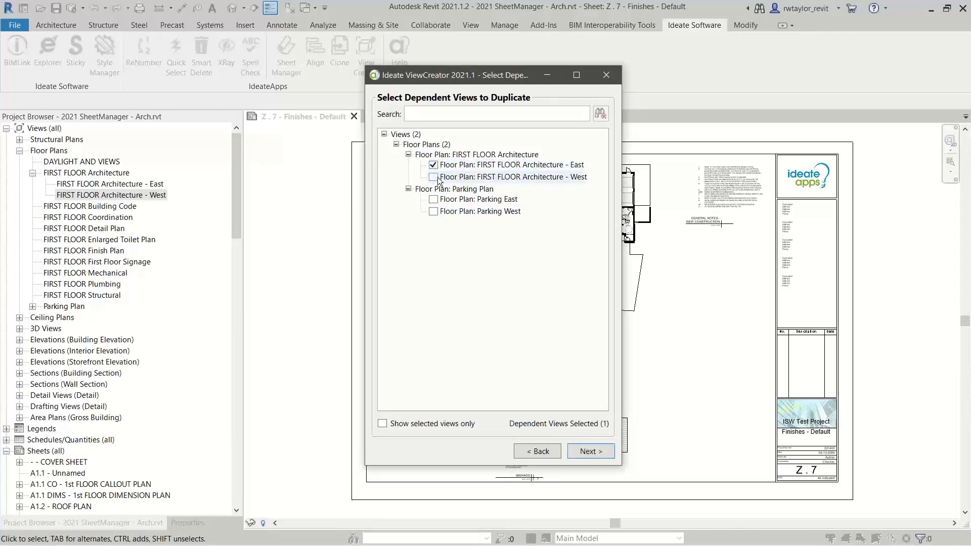
click(433, 177)
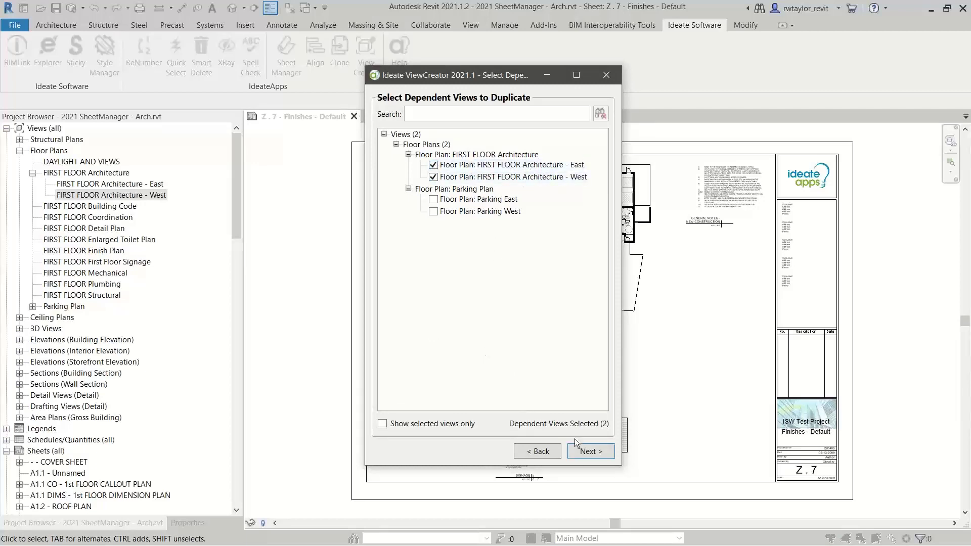
click(592, 452)
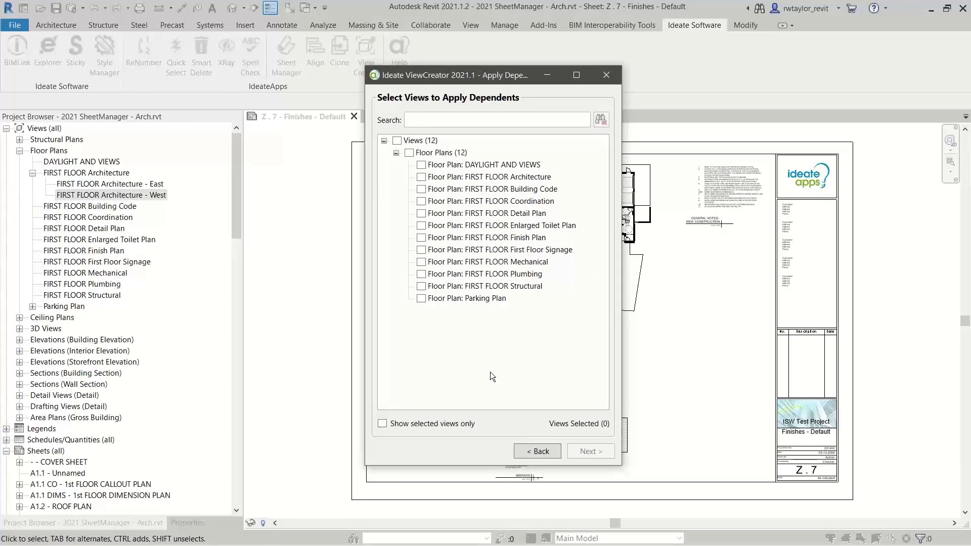
Apply the dependents to the FIRST FLOOR Architecture, Building Code, Coordination, Finish Plan, First Floor Signage, Mechanical, Plumbing and Structural plans and preview the result
click(421, 177)
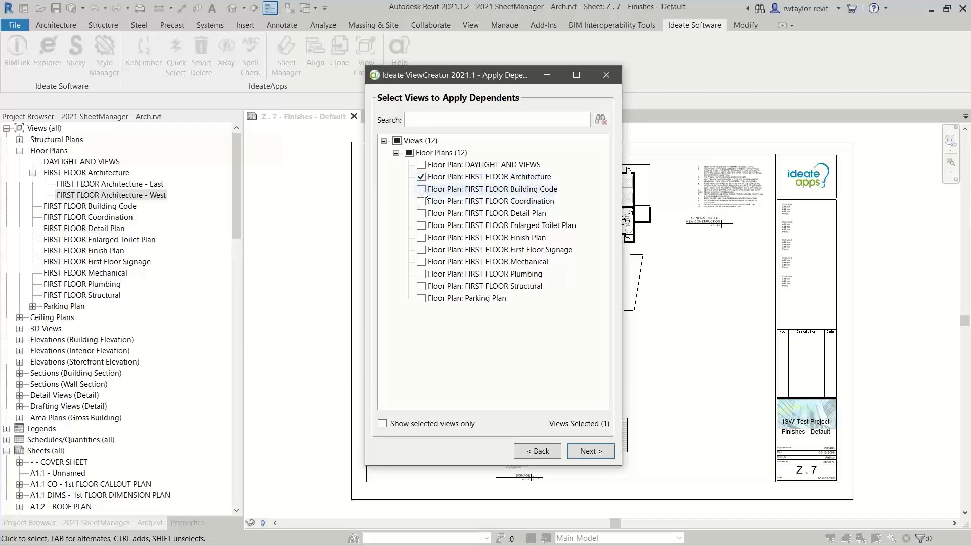
click(422, 189)
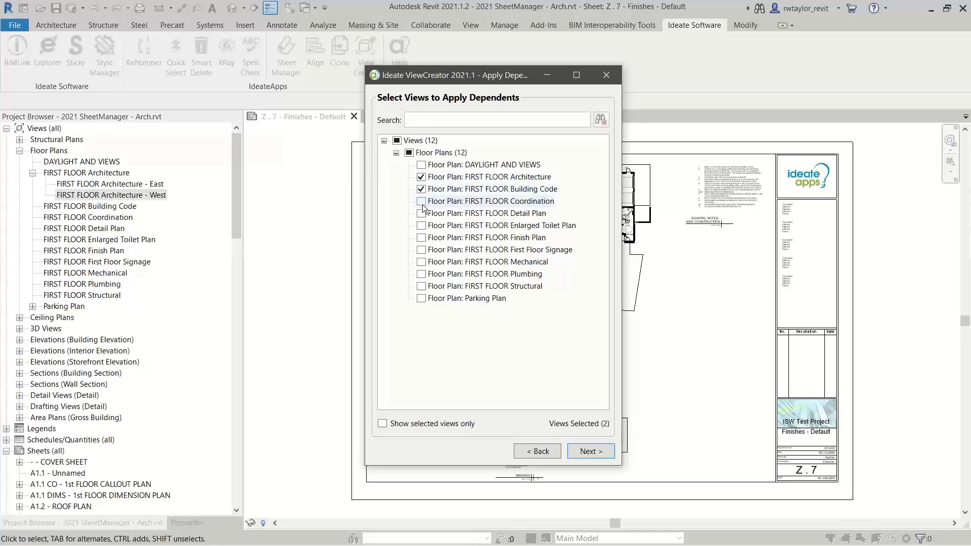
click(421, 201)
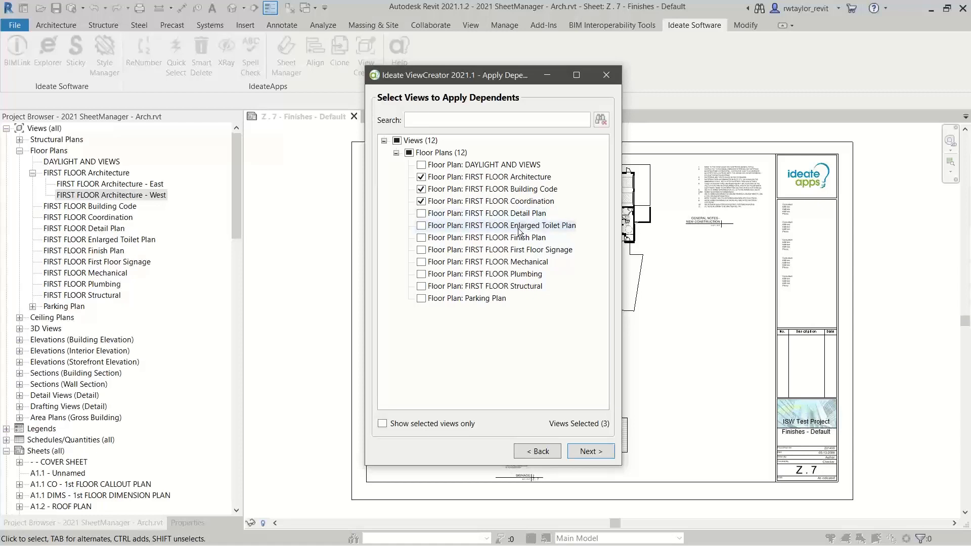
click(422, 238)
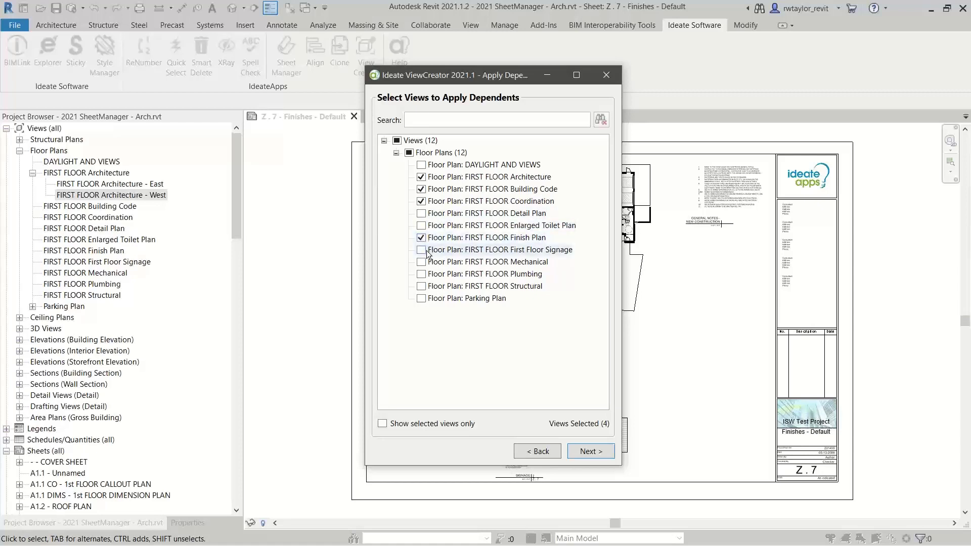
click(422, 251)
click(422, 263)
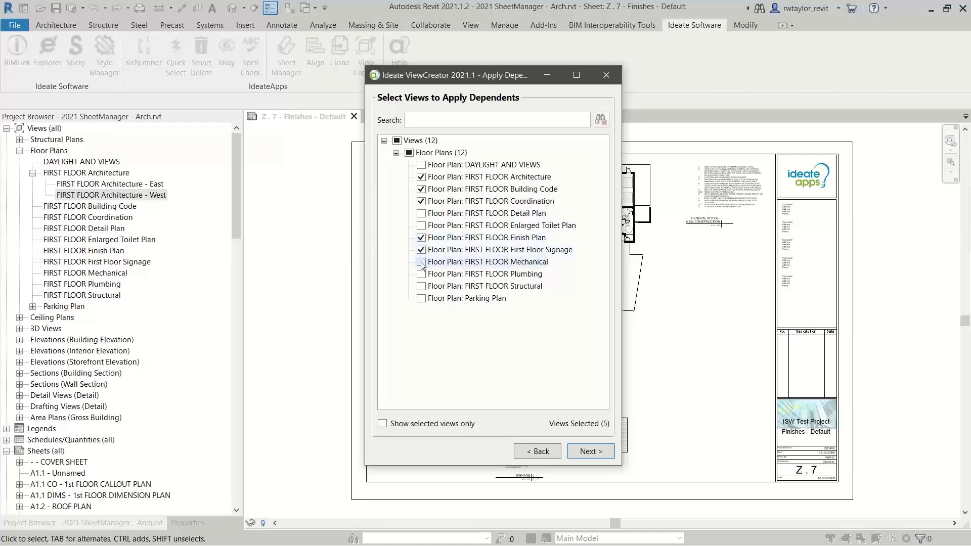
click(422, 274)
click(422, 286)
click(588, 452)
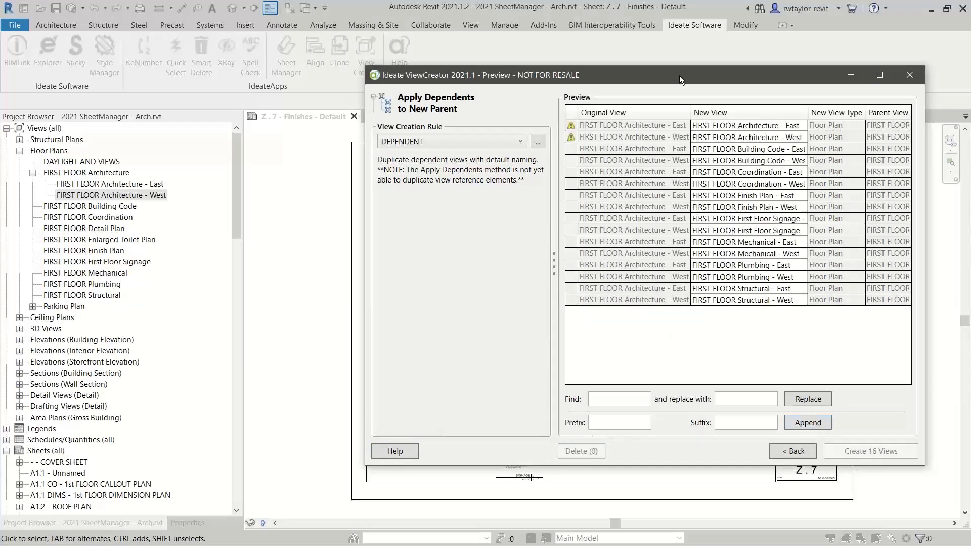
Remove the new FIRST FLOOR Architecture East and West views from the preview and create the remaining dependent views
drag(679, 75, 498, 51)
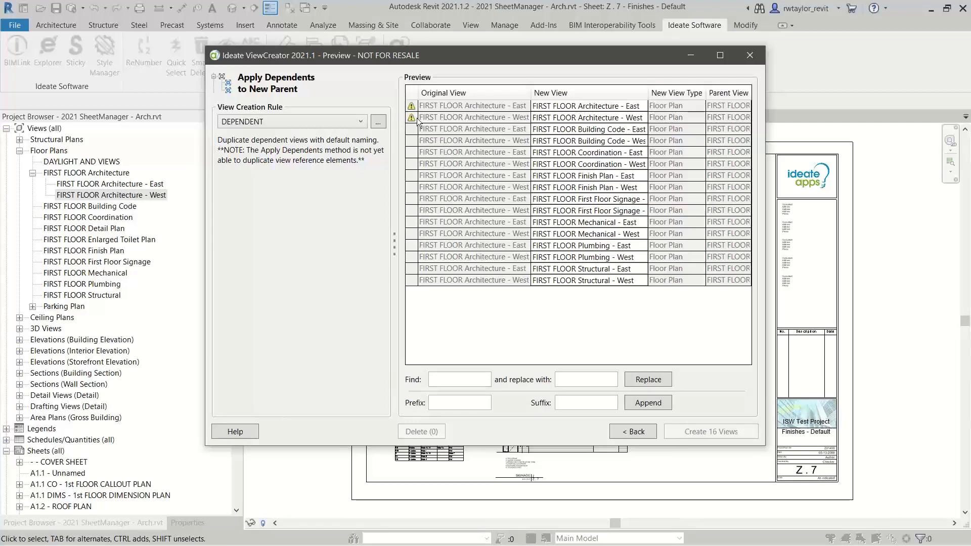
mouse_move(411, 110)
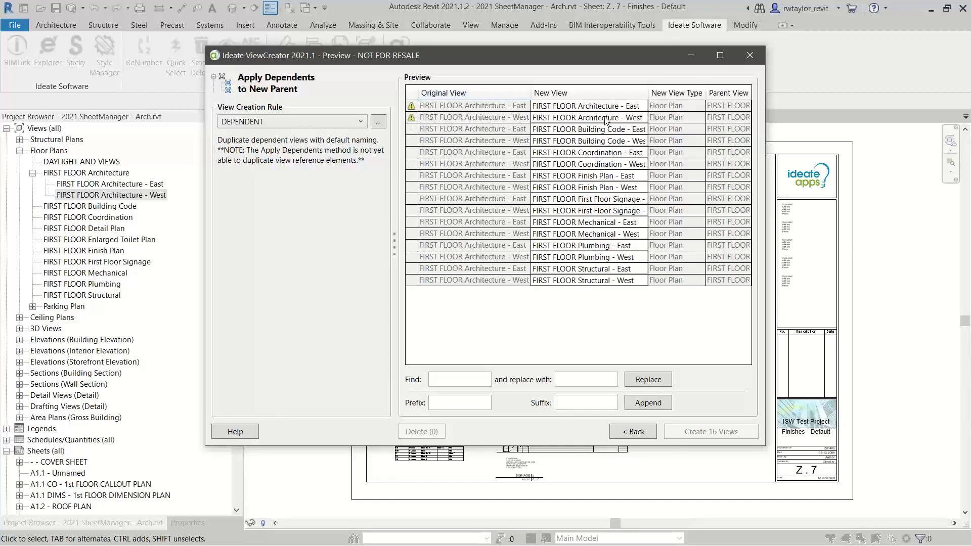
click(412, 108)
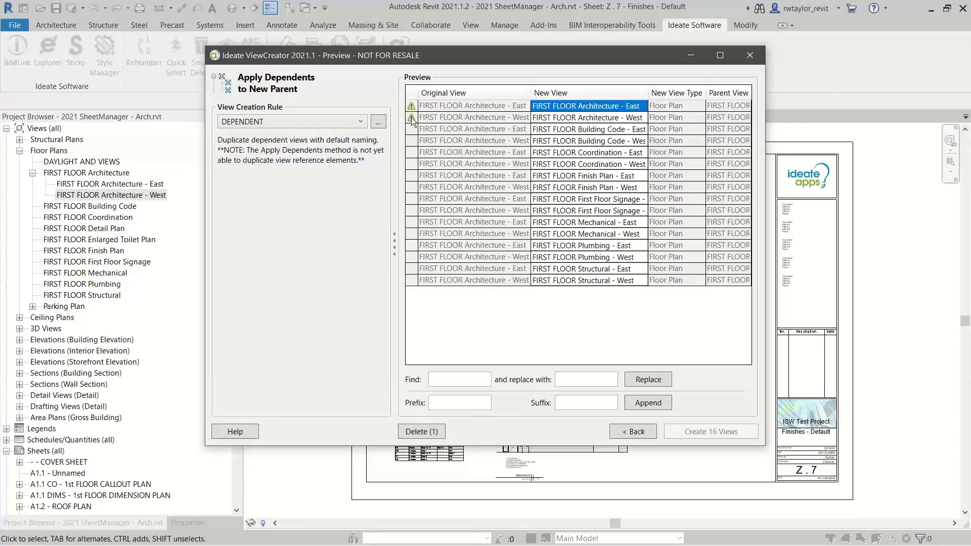
ctrl+click(412, 119)
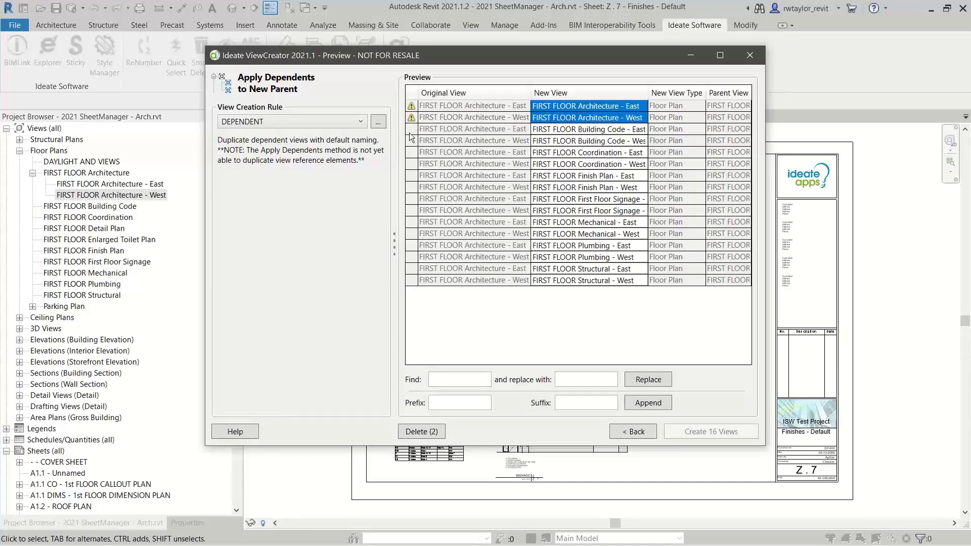
click(432, 432)
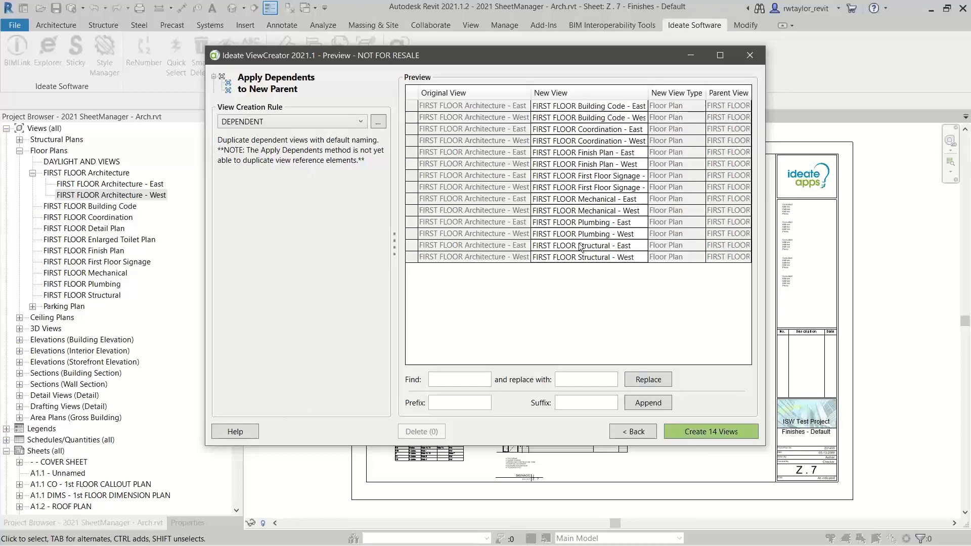
click(708, 433)
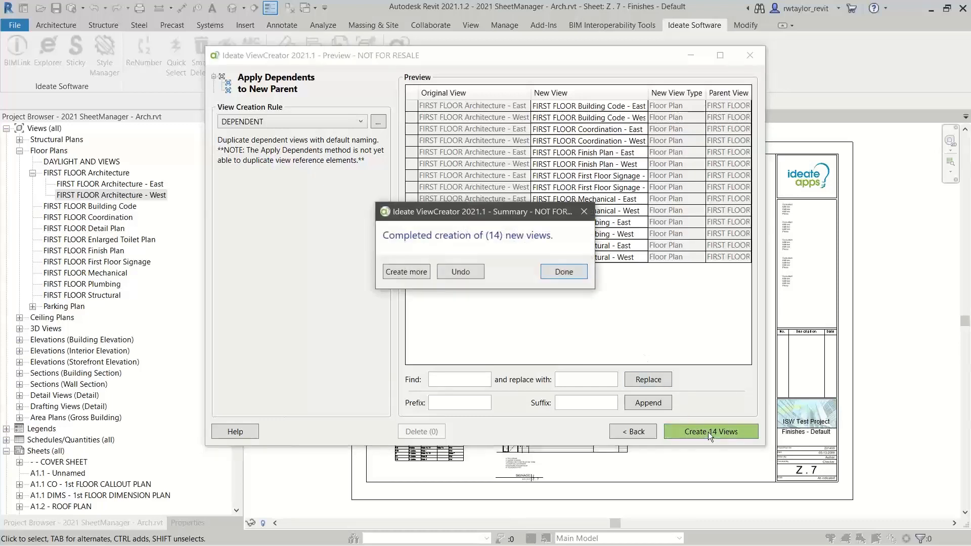
click(558, 270)
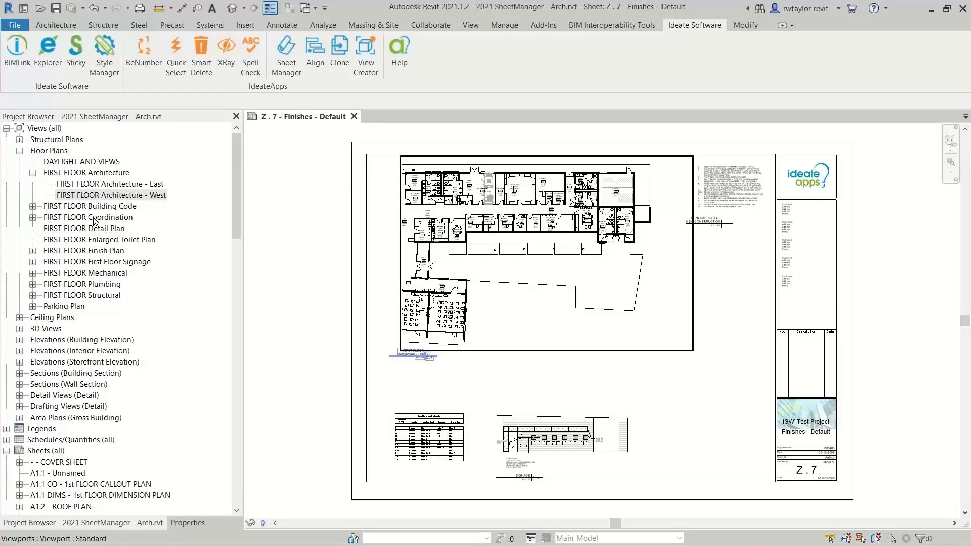
Inspect the new East and West dependents of FIRST FLOOR Coordination, closing both views when finished
click(32, 218)
click(140, 232)
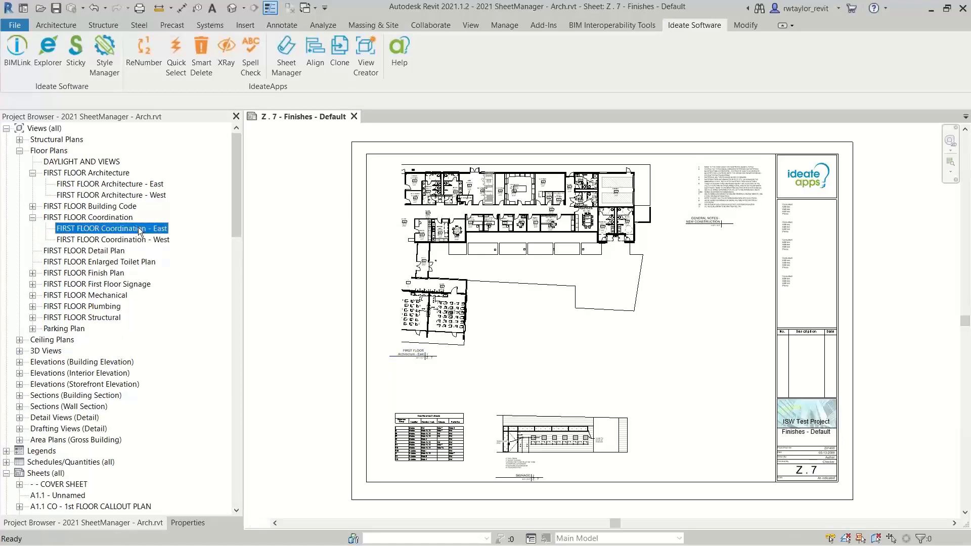
double_click(139, 228)
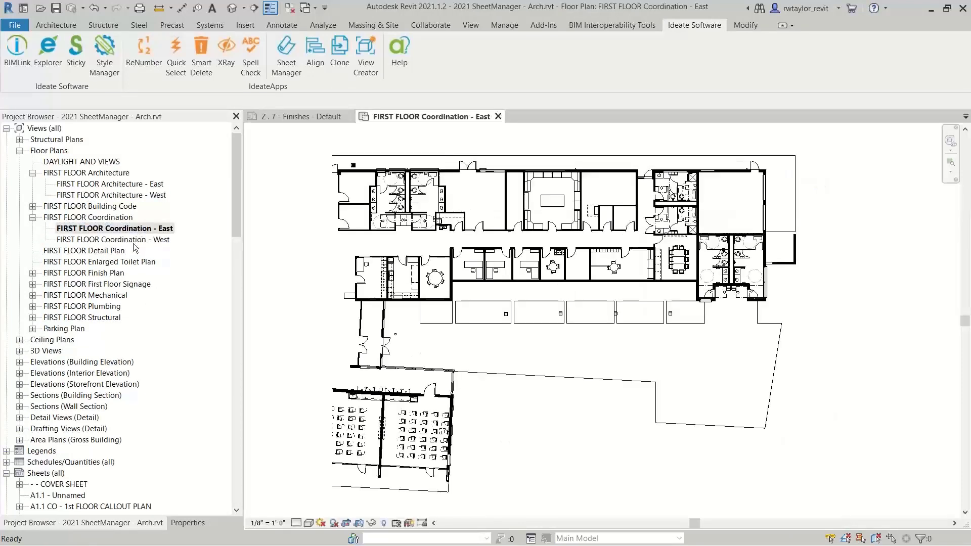
double_click(133, 240)
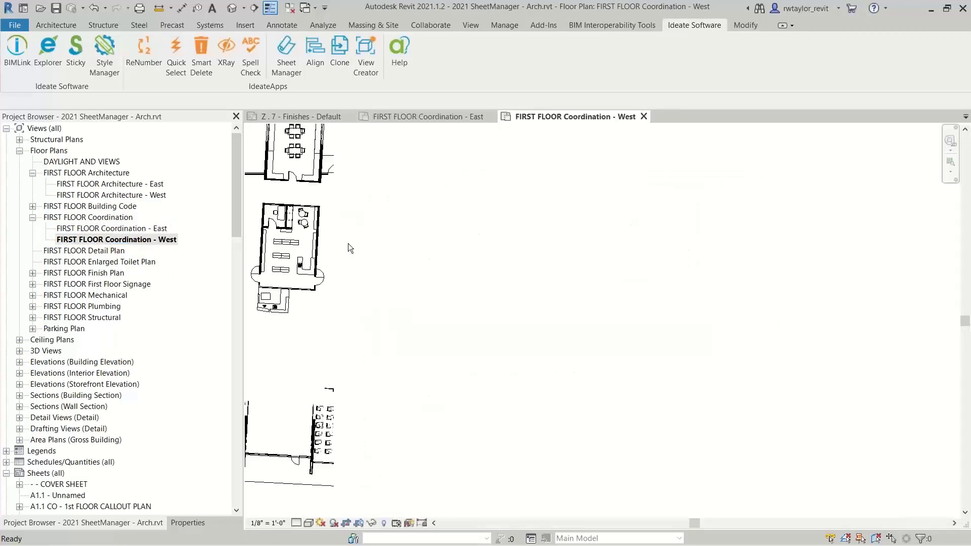
right_click(448, 251)
click(484, 359)
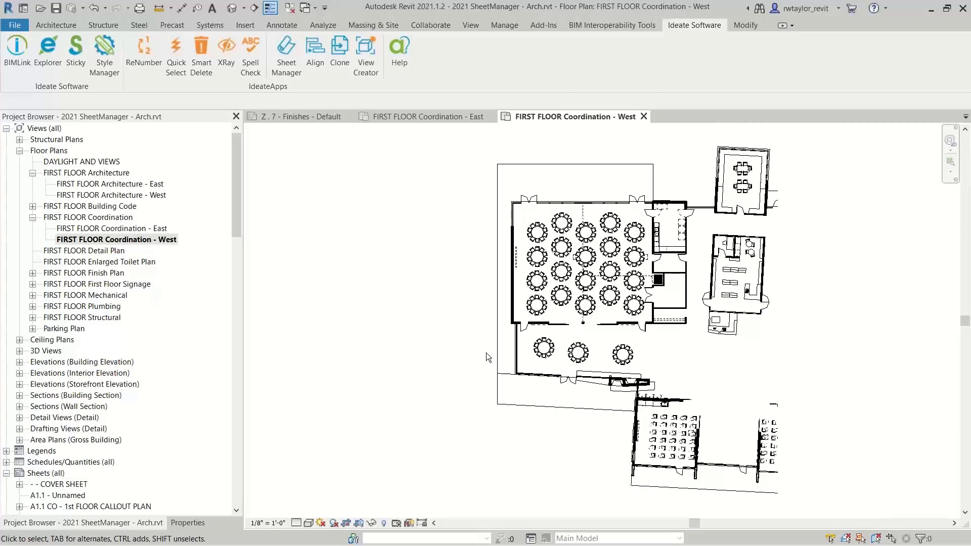
click(644, 117)
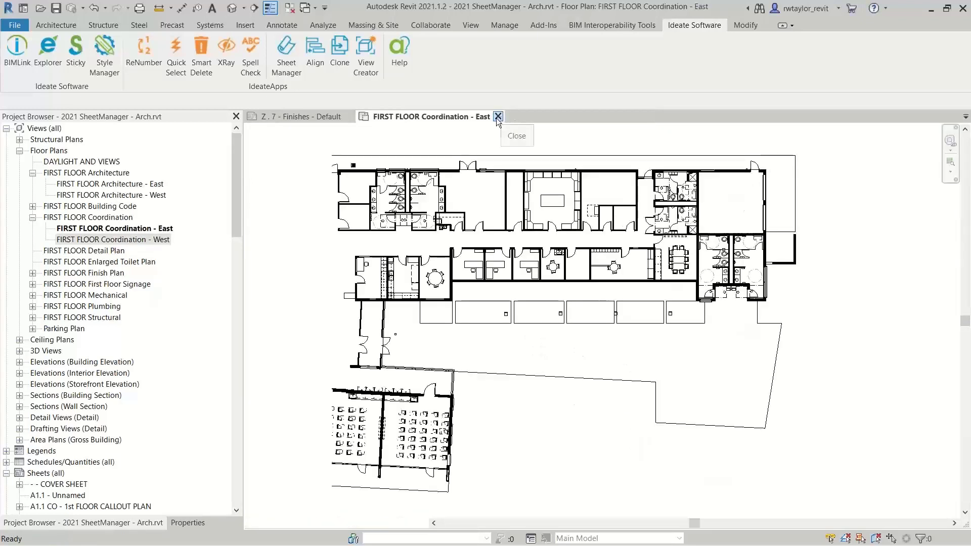
click(497, 116)
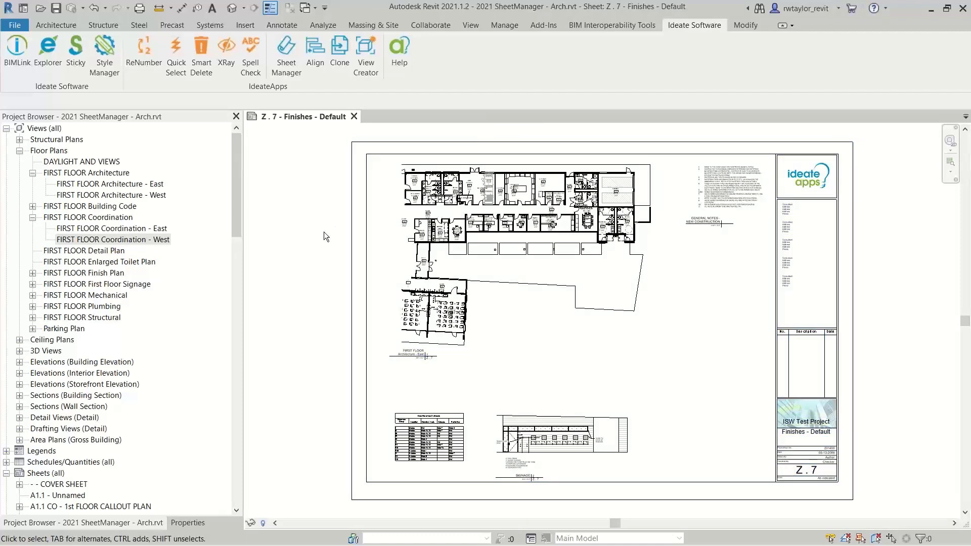
Create a new, non-placeholder sheet in Ideate SheetManager using the ISW Title block : IAP - E1
click(287, 55)
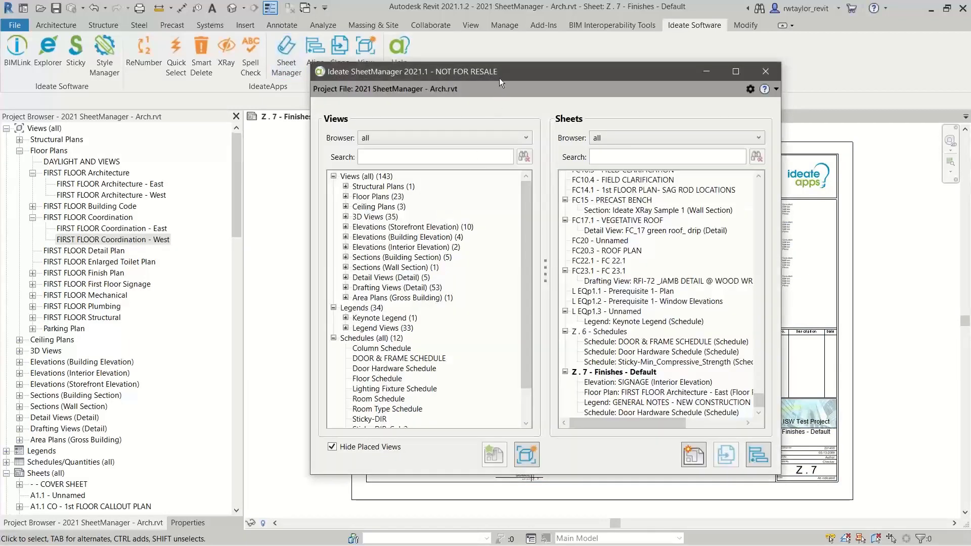
drag(496, 74, 473, 56)
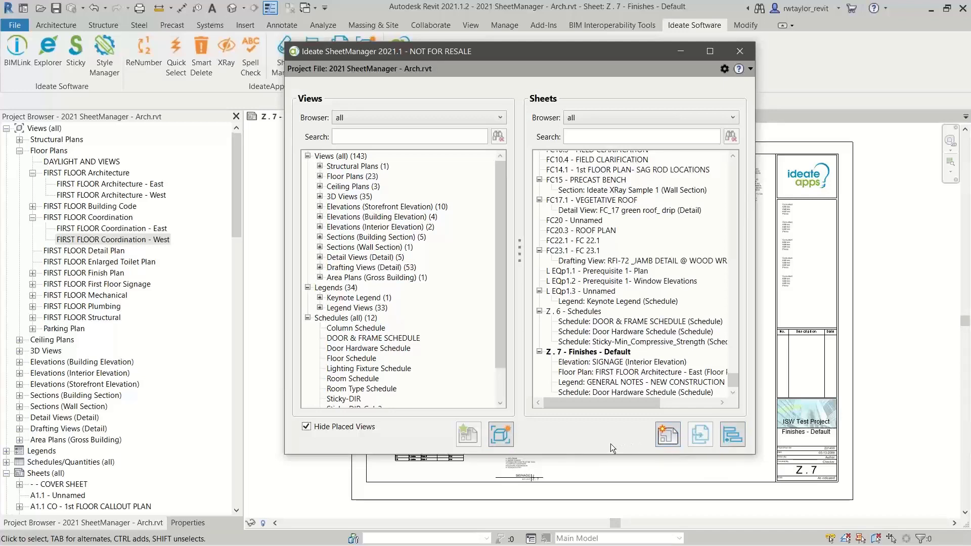
click(666, 438)
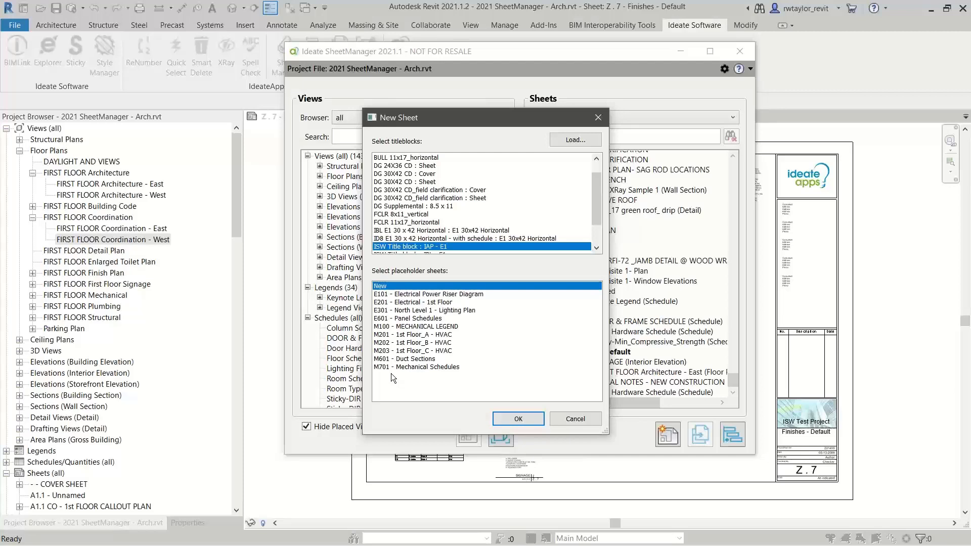
click(519, 419)
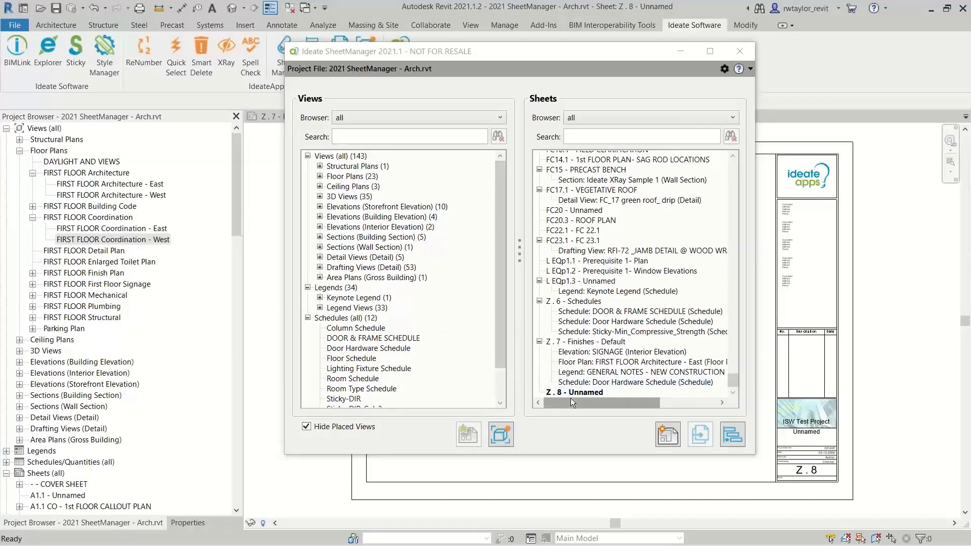
Renumber the new unnamed sheet as Z . 1 and name it Coordination
click(571, 394)
right_click(572, 394)
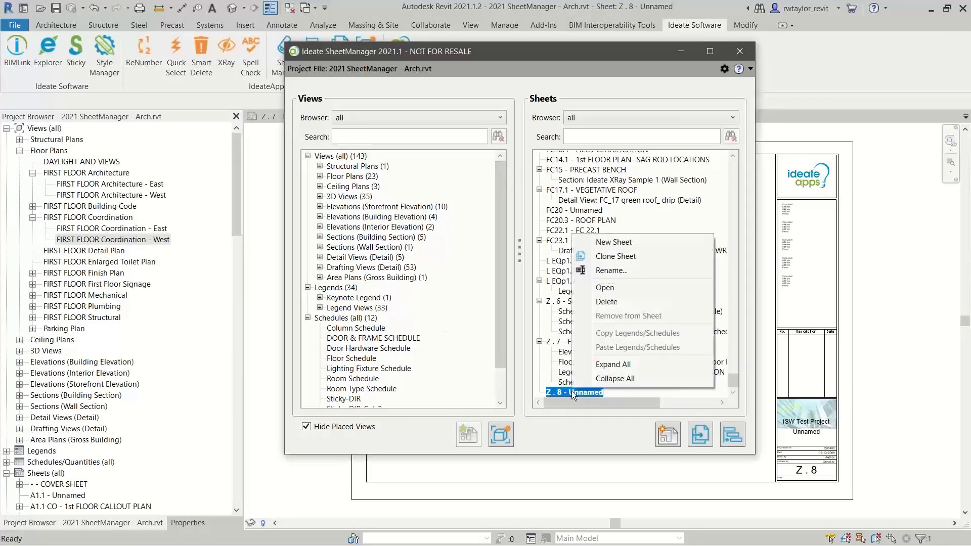
click(602, 271)
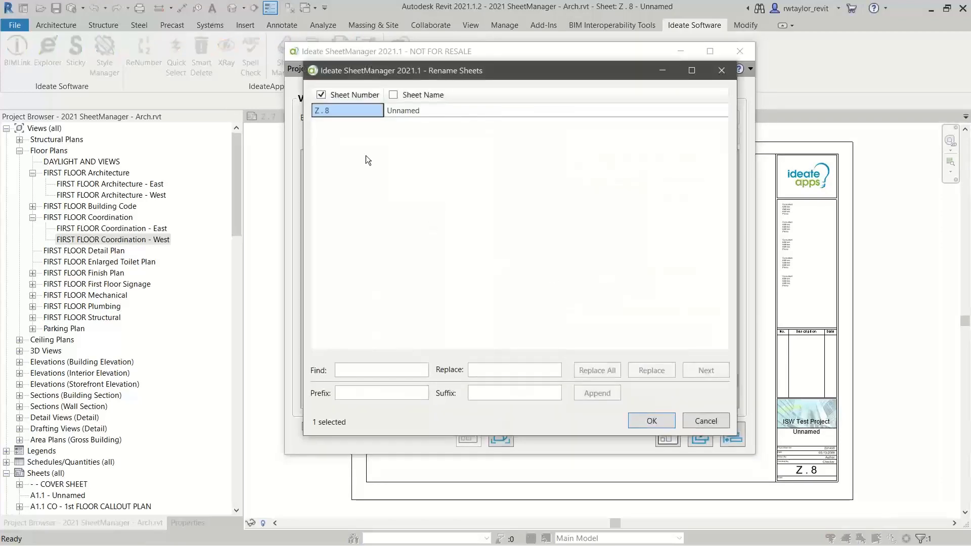
click(339, 111)
text(Z . )
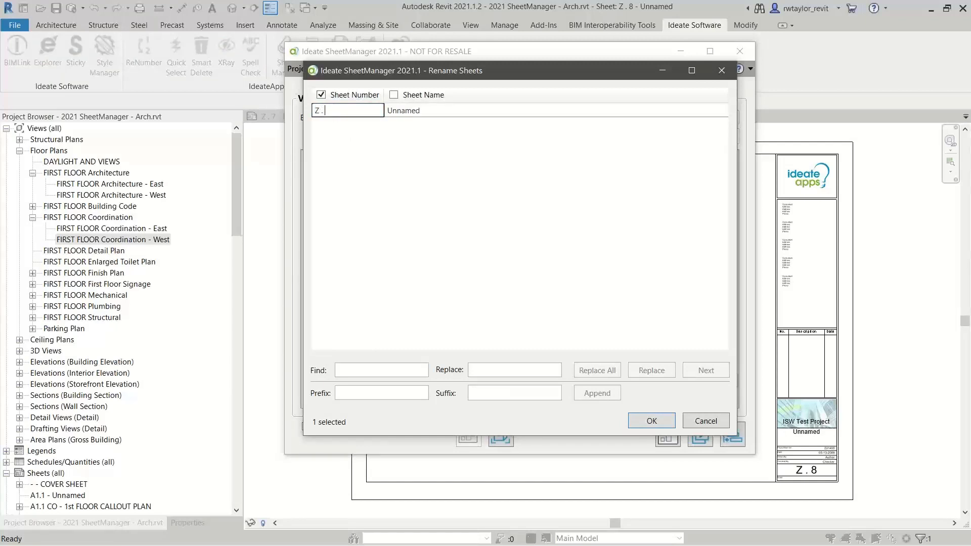
text(1)
key(Tab)
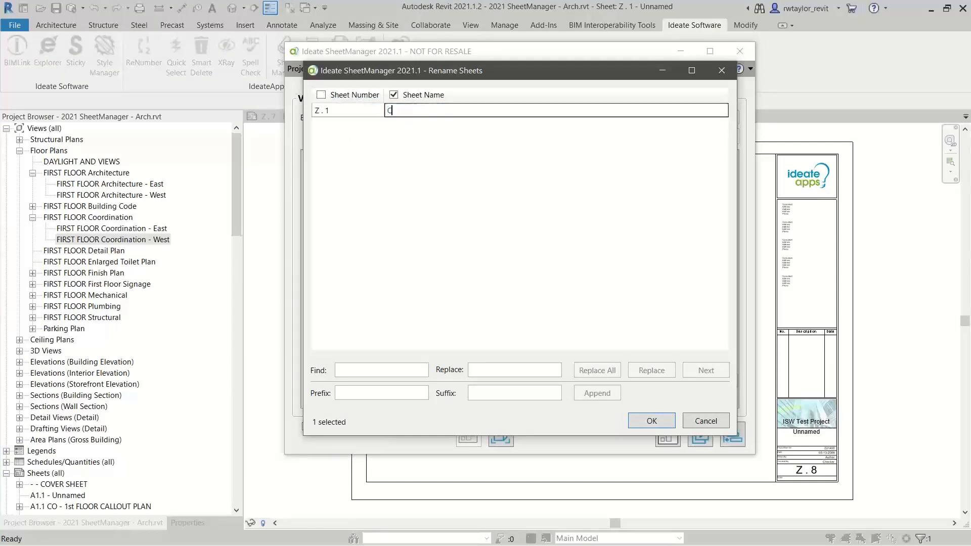
text(Coordin)
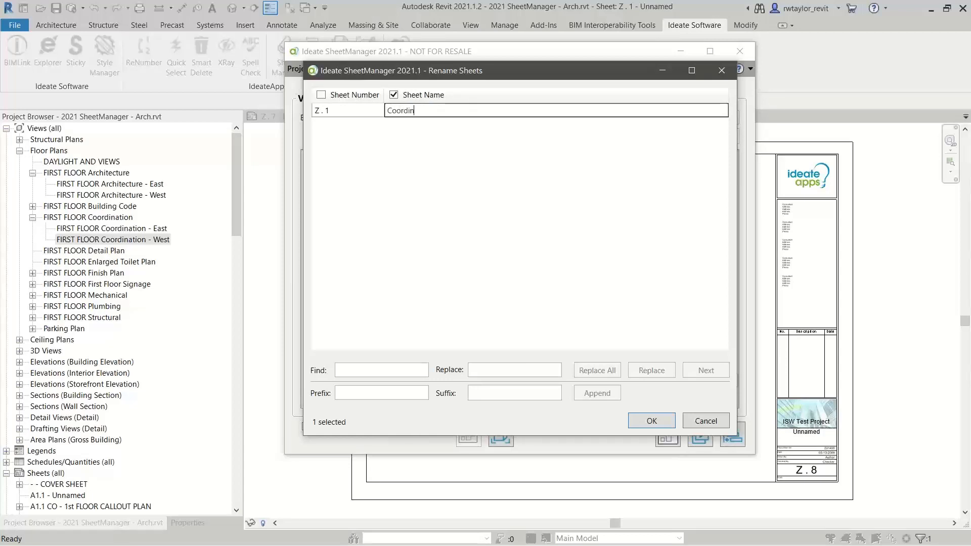
text(ation)
click(652, 421)
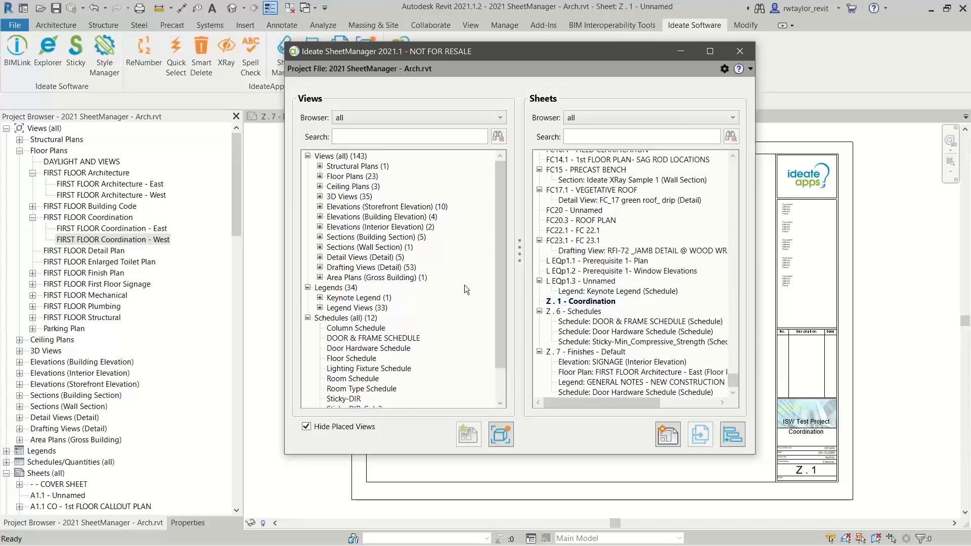
Place the unplaced FIRST FLOOR Coordination - West floor plan on sheet Z . 1 - Coordination and expand the sheet's contents
click(320, 176)
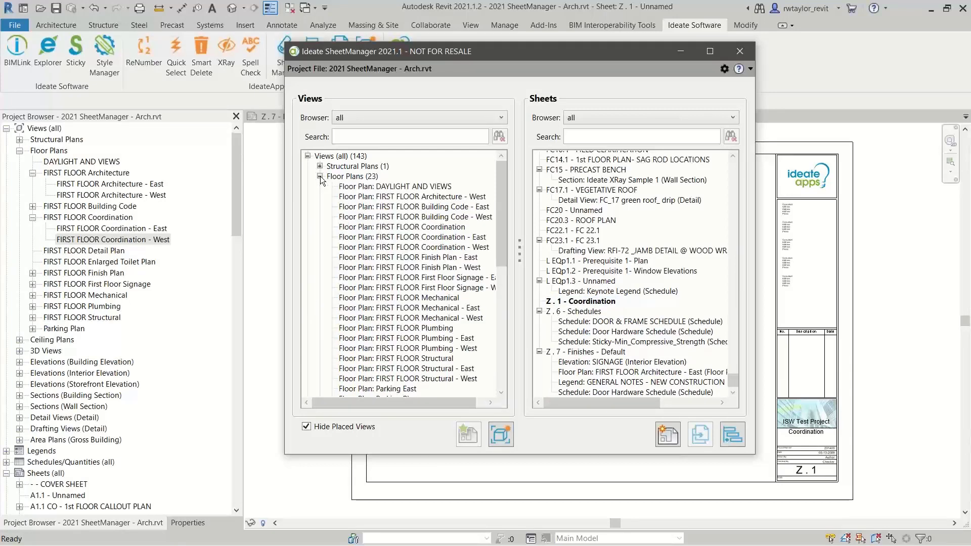
click(305, 427)
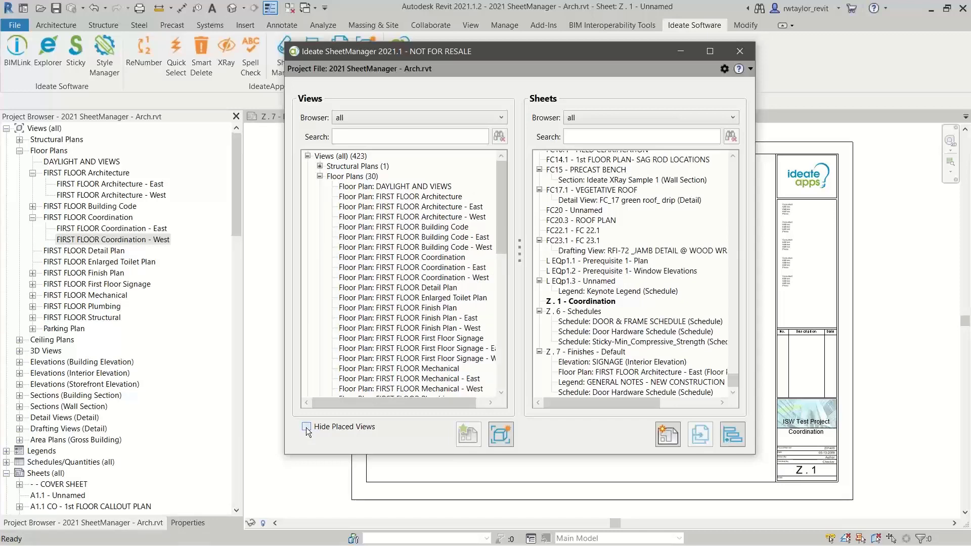
click(306, 427)
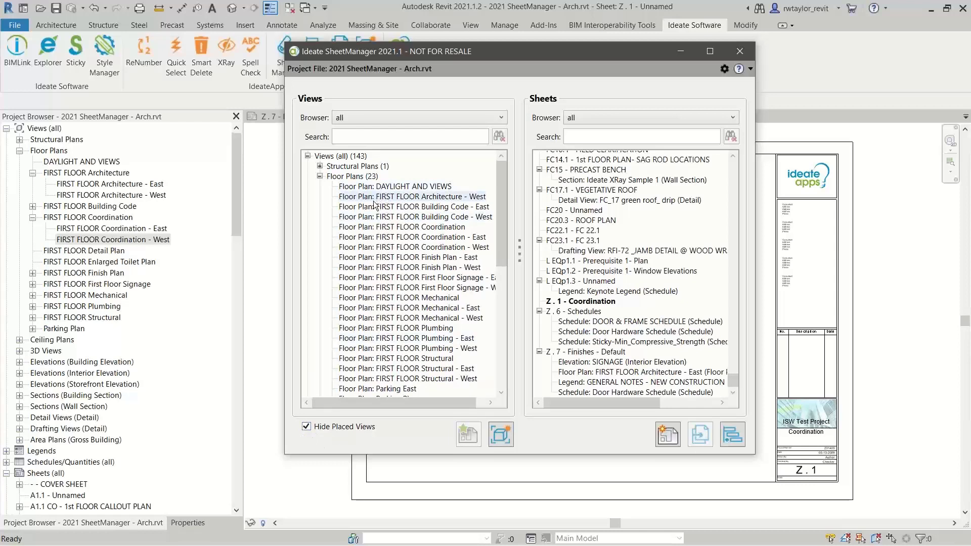
click(405, 251)
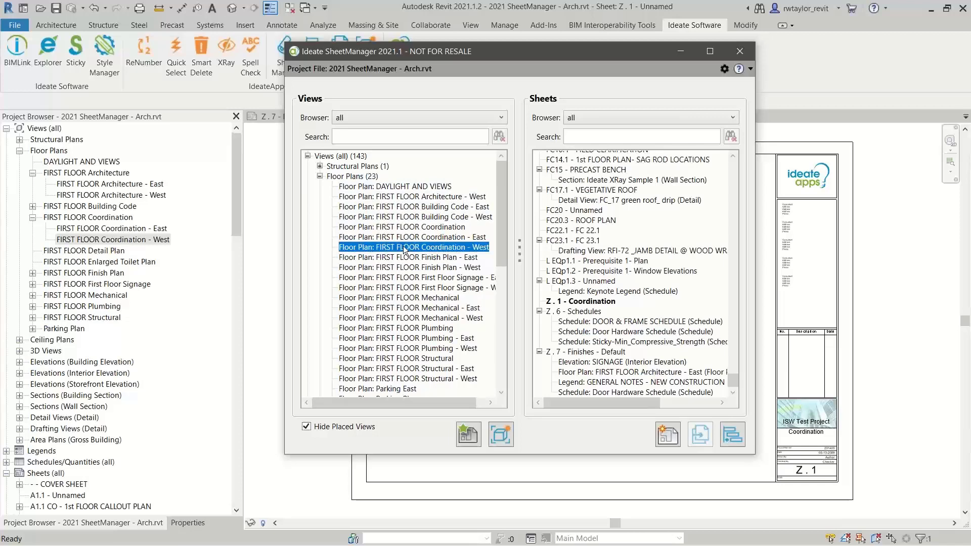
click(556, 302)
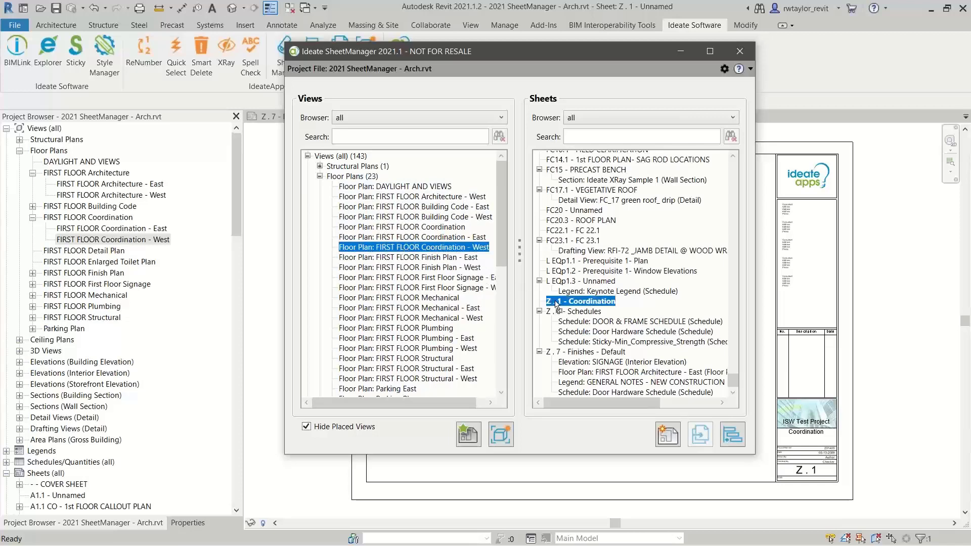
drag(556, 302, 555, 302)
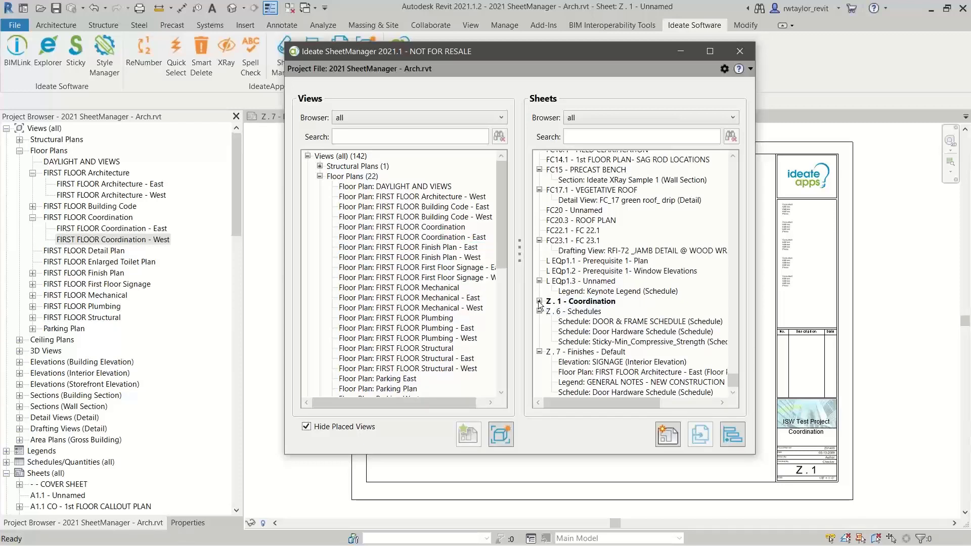
click(539, 301)
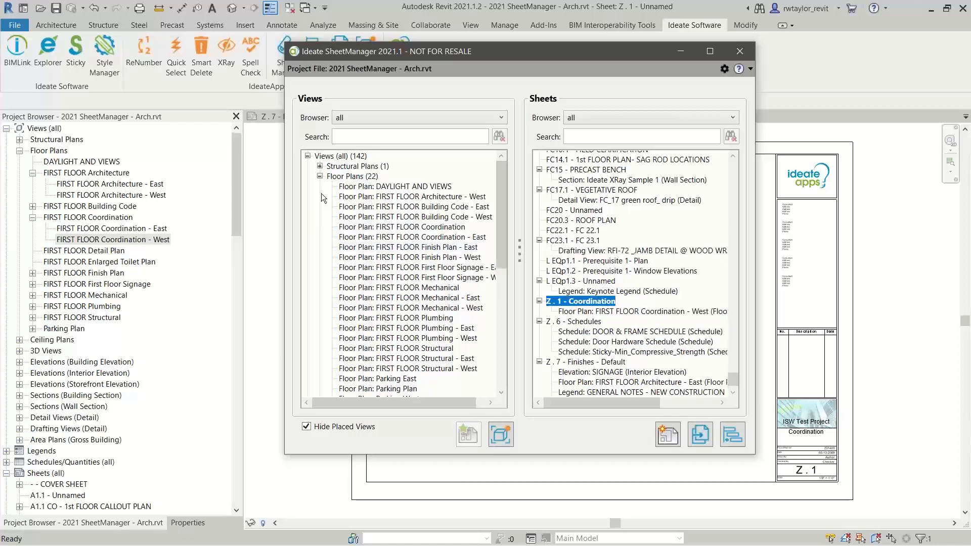
Add the Door Hardware Schedule to sheet Z . 1 - Coordination
click(320, 176)
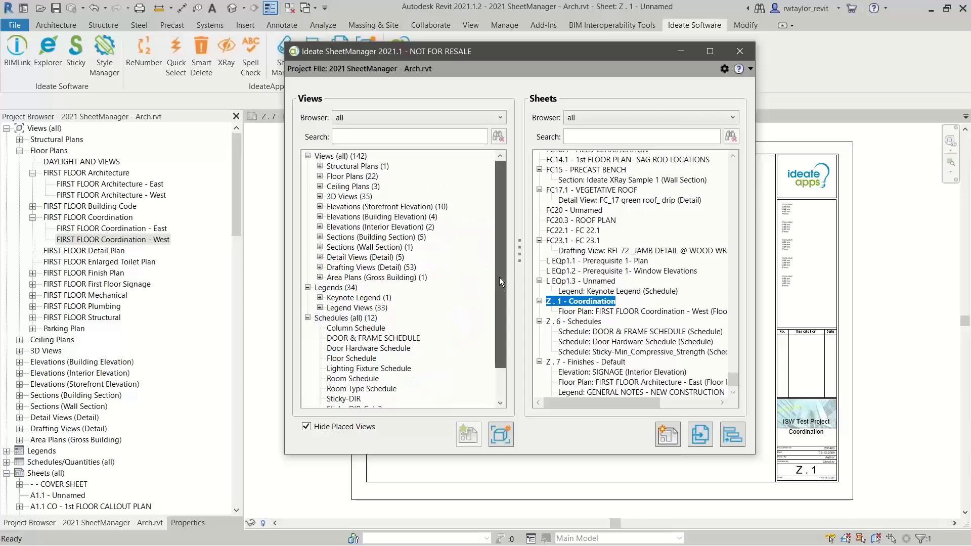
drag(499, 278, 500, 304)
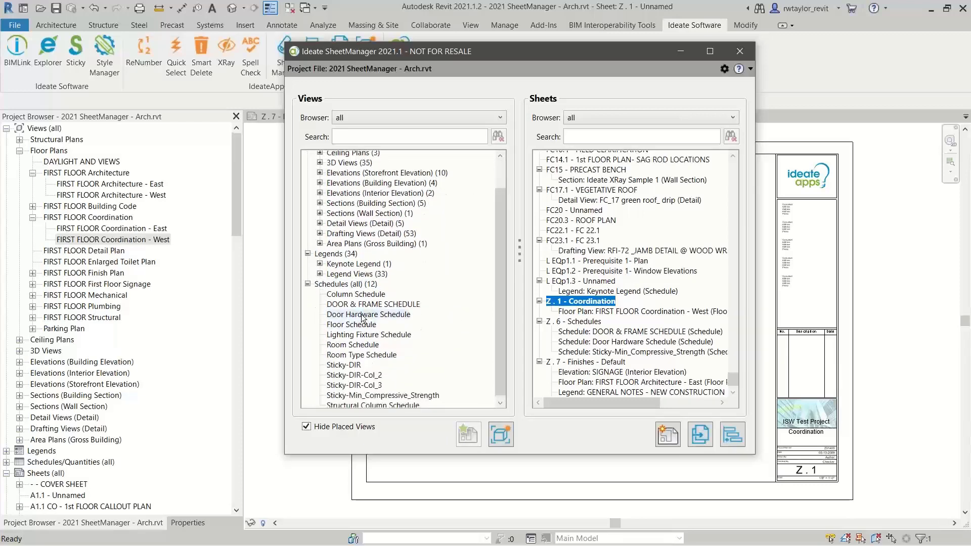
drag(362, 318, 562, 303)
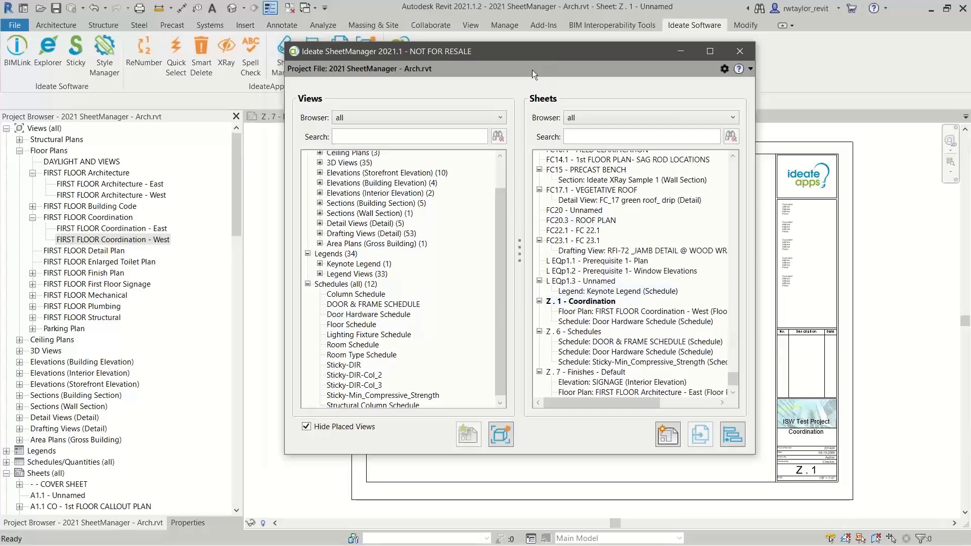
Move the SIGNAGE interior elevation from sheet Z . 7 - Finishes - Default to sheet Z . 1 - Coordination
drag(532, 70, 307, 283)
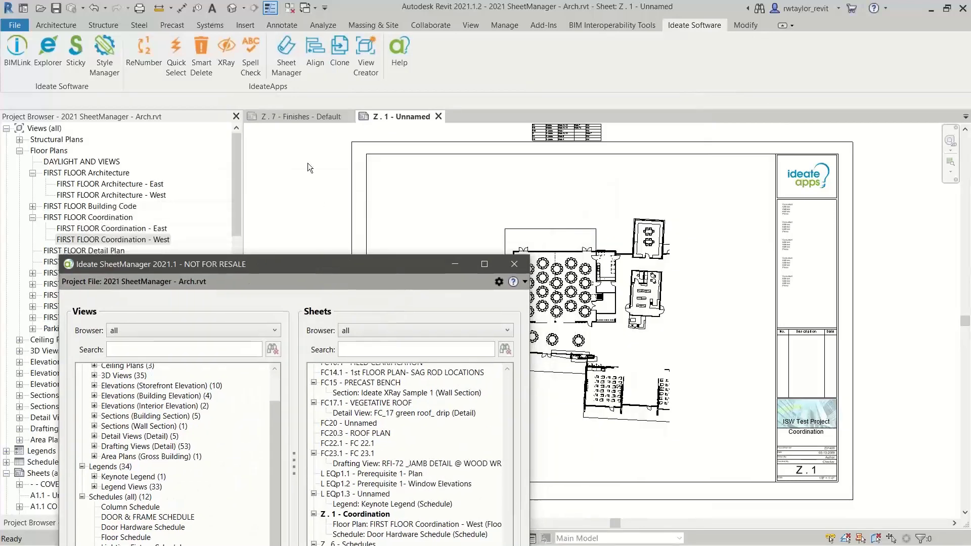
click(302, 116)
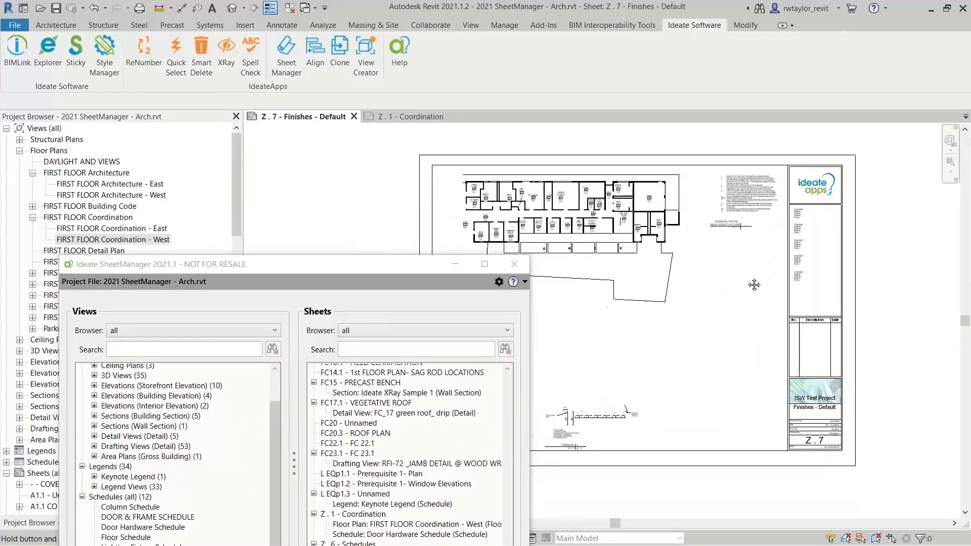
scroll(754, 285, up, 2)
scroll(693, 298, up, 2)
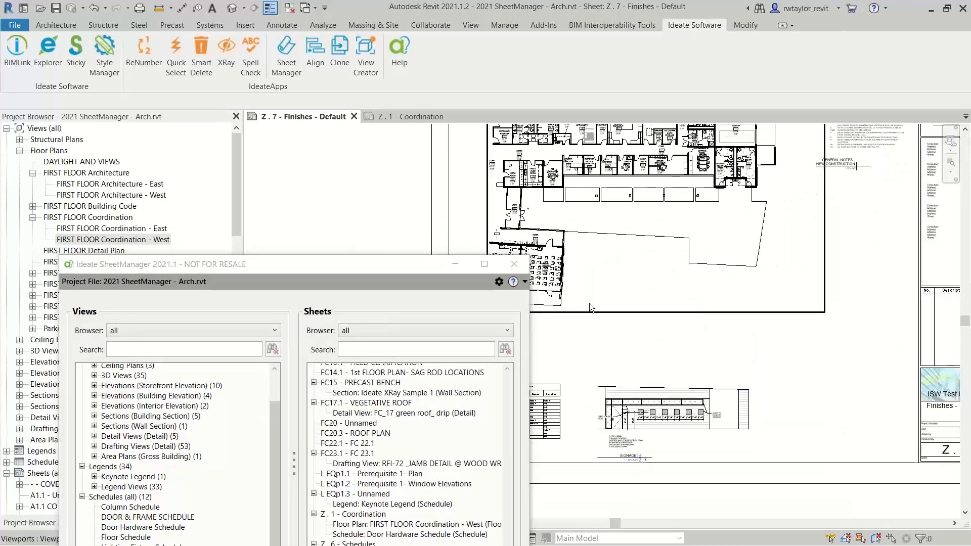
mouse_move(345, 266)
mouse_down()
mouse_move(318, 163)
mouse_move(341, 111)
mouse_up()
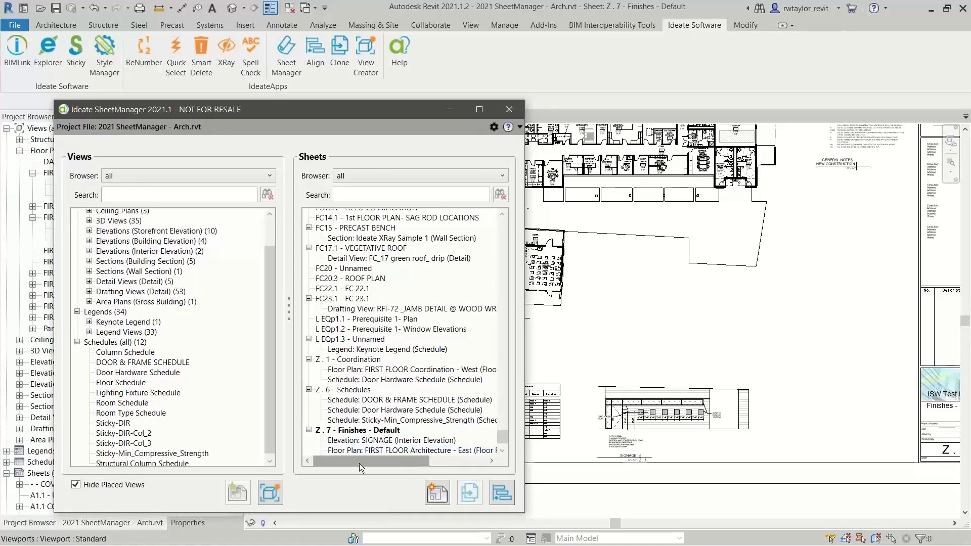
click(362, 442)
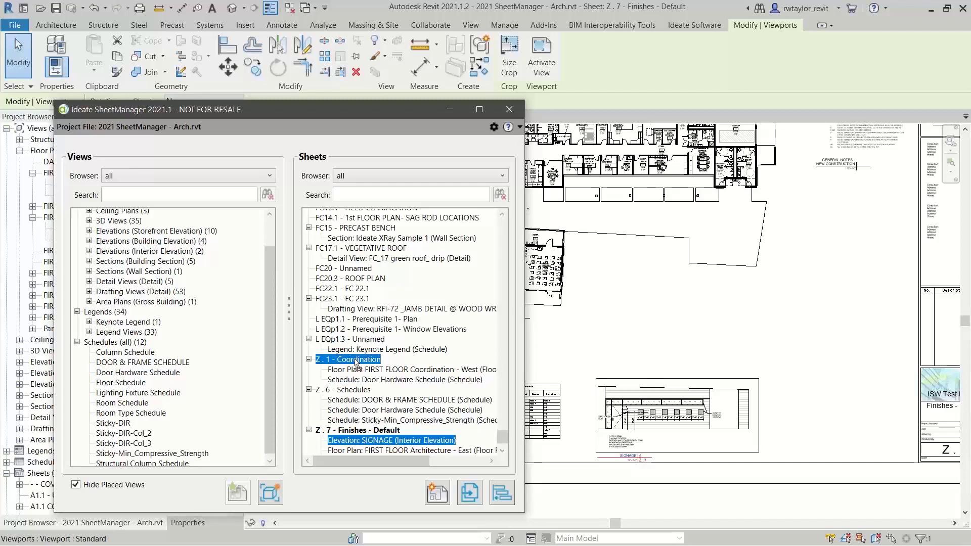
drag(355, 359, 355, 359)
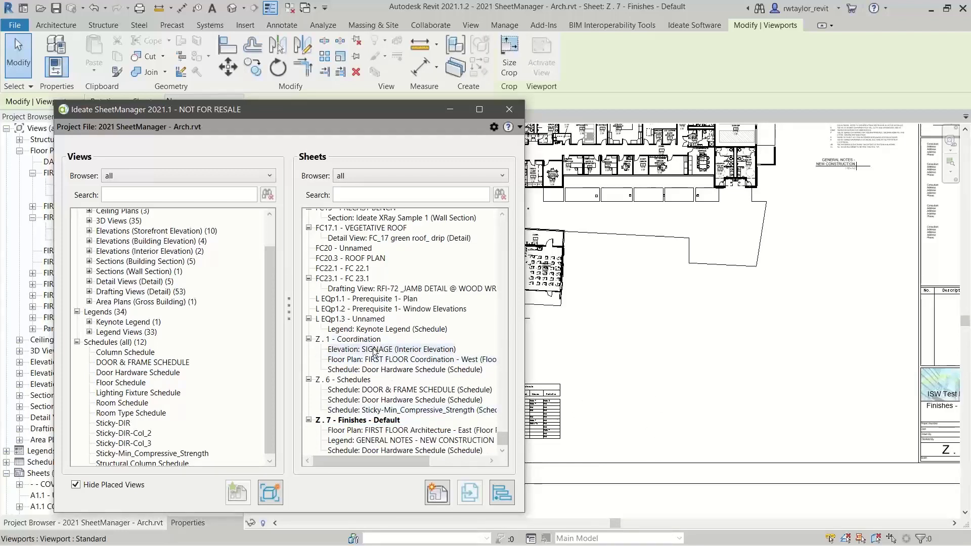
Open sheet Z . 1 - Coordination and reposition the floor plan viewport in the upper-left area inside the title block
double_click(360, 340)
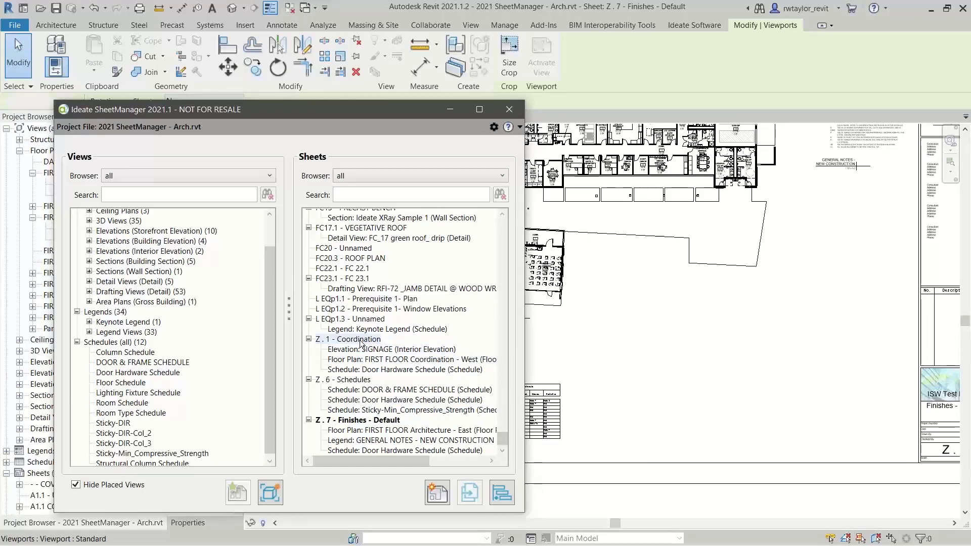
drag(347, 110, 582, 501)
click(466, 339)
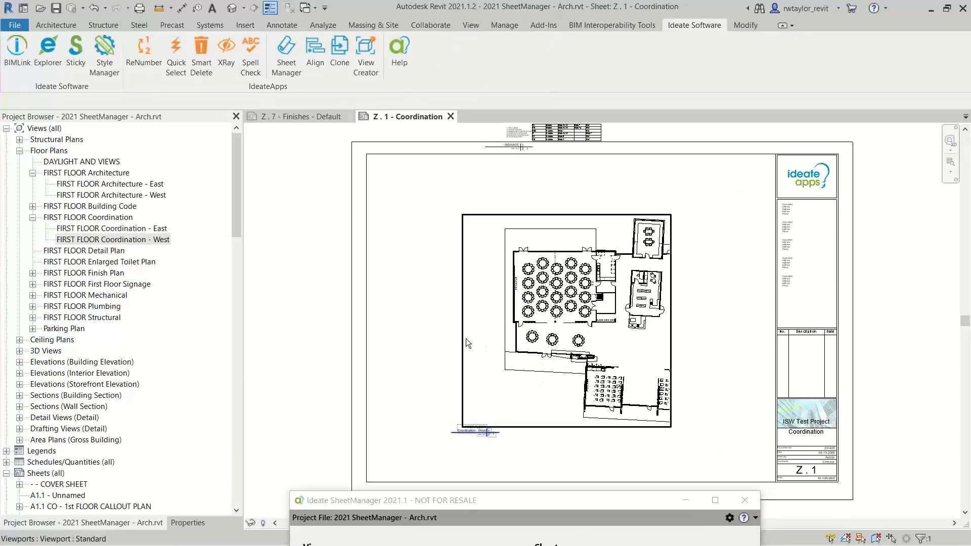
scroll(462, 343, down, 2)
drag(466, 312, 414, 280)
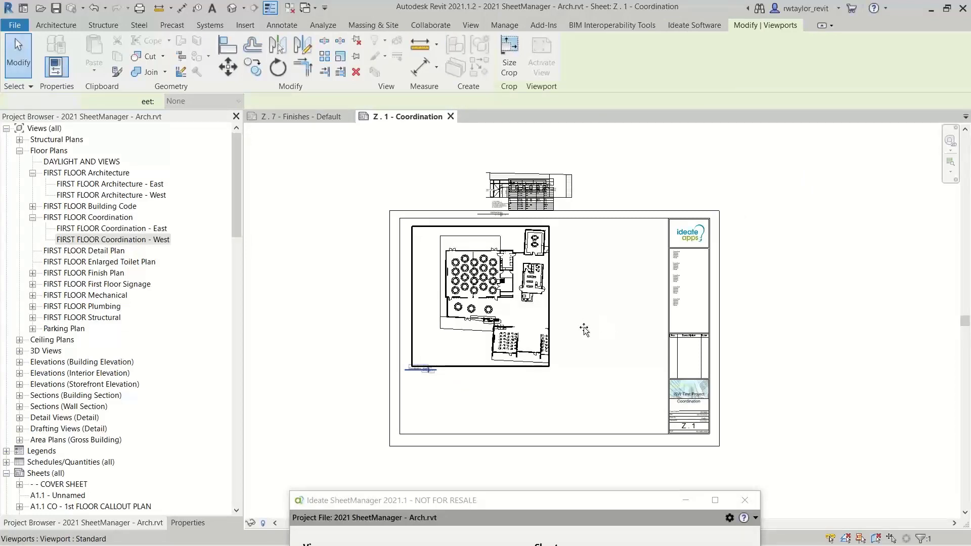
Position the SIGNAGE elevation and, to its left, the door hardware schedule along the lower part of the sheet below the floor plan
click(546, 209)
drag(547, 209, 571, 402)
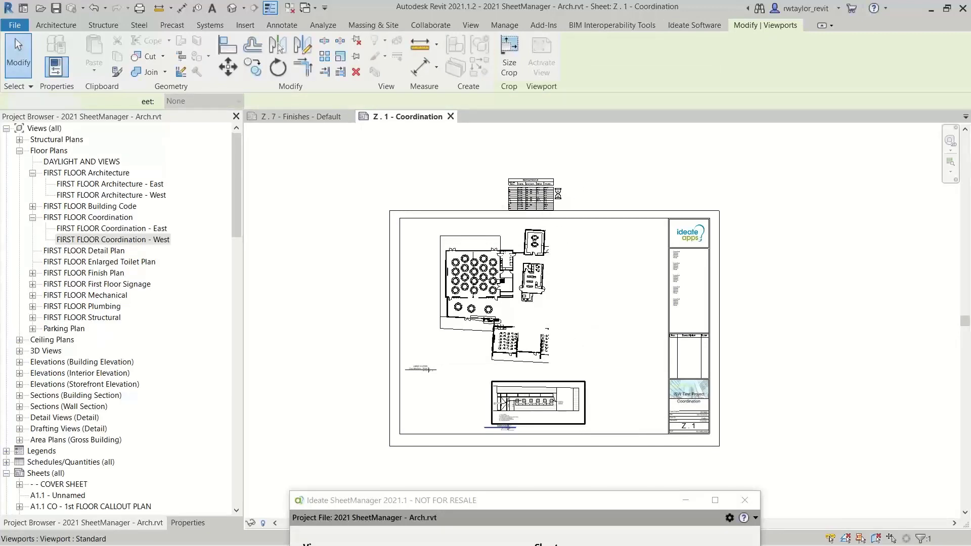
click(553, 195)
drag(504, 270, 459, 402)
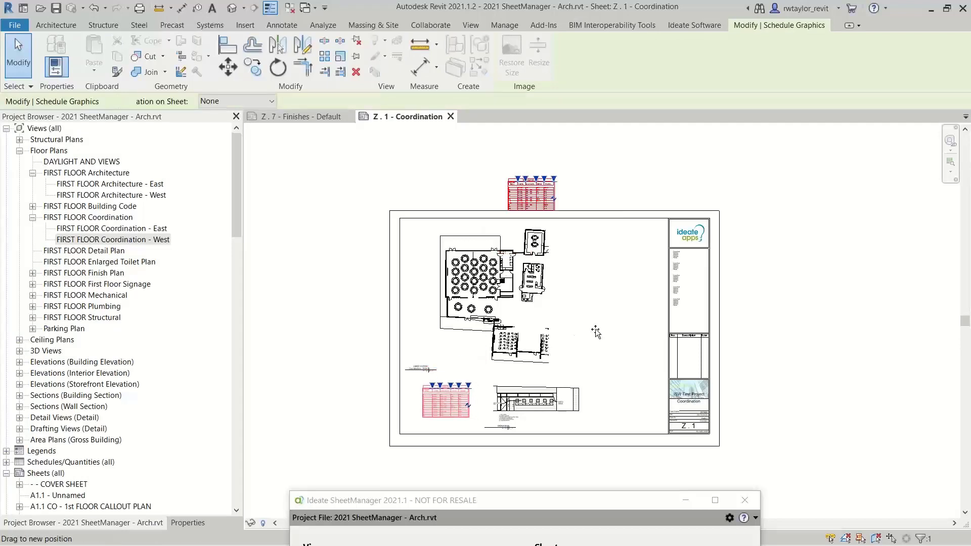
click(599, 334)
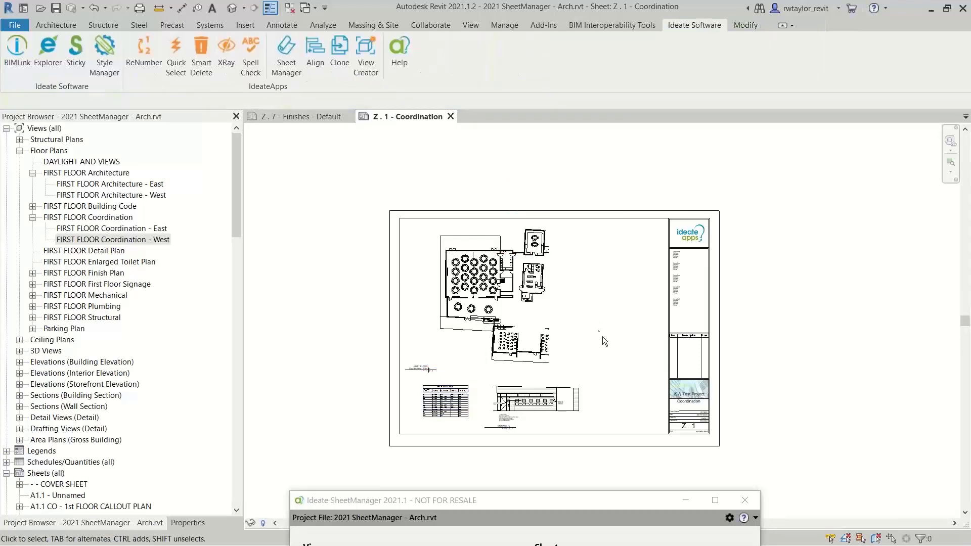
right_click(603, 347)
click(648, 454)
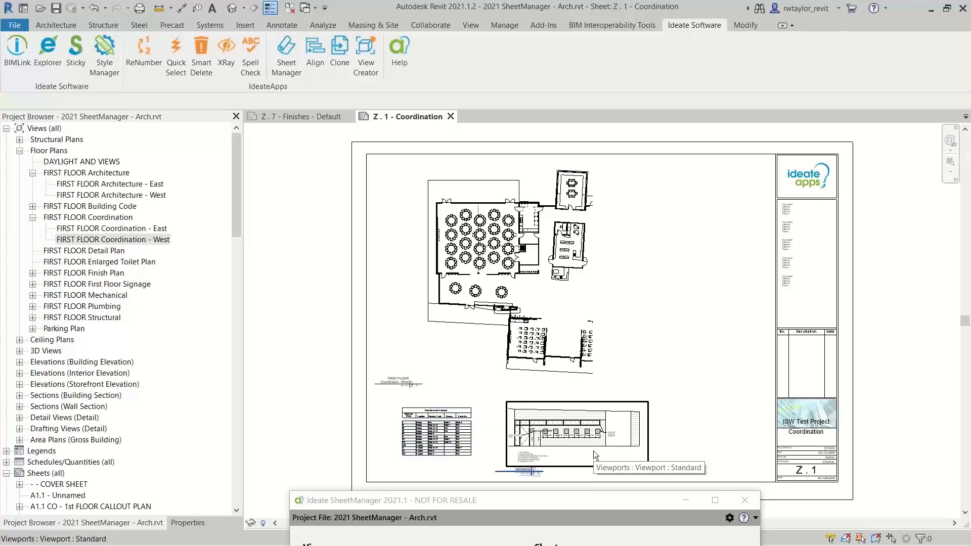
Expand sheet Z . 1 - Coordination in the project's sheet list and check which Duplicate View options Revit offers for it
drag(549, 503, 554, 423)
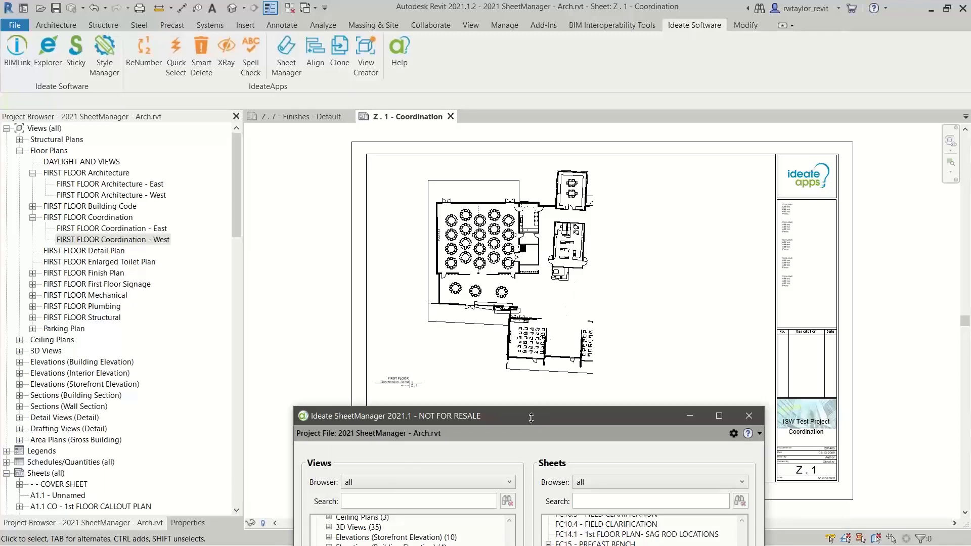
click(19, 151)
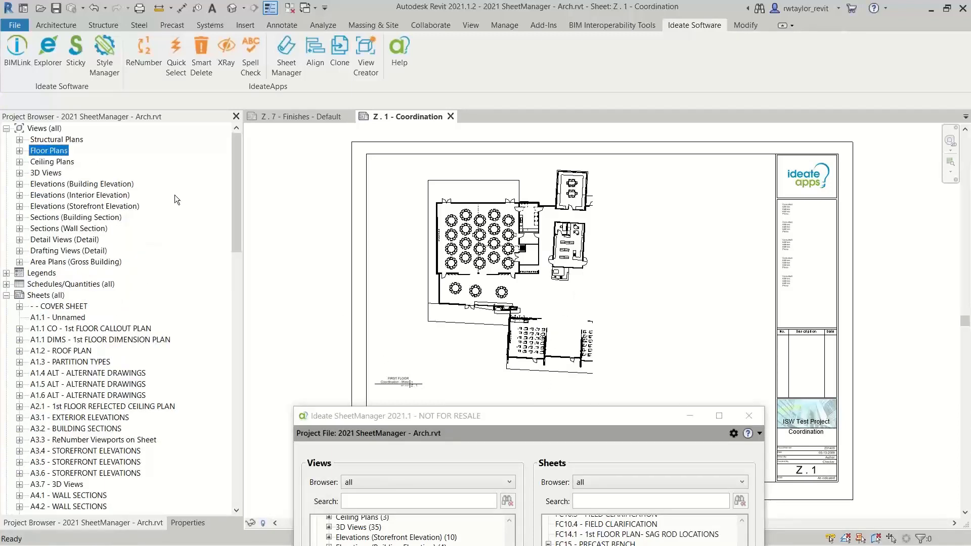
drag(235, 193, 250, 441)
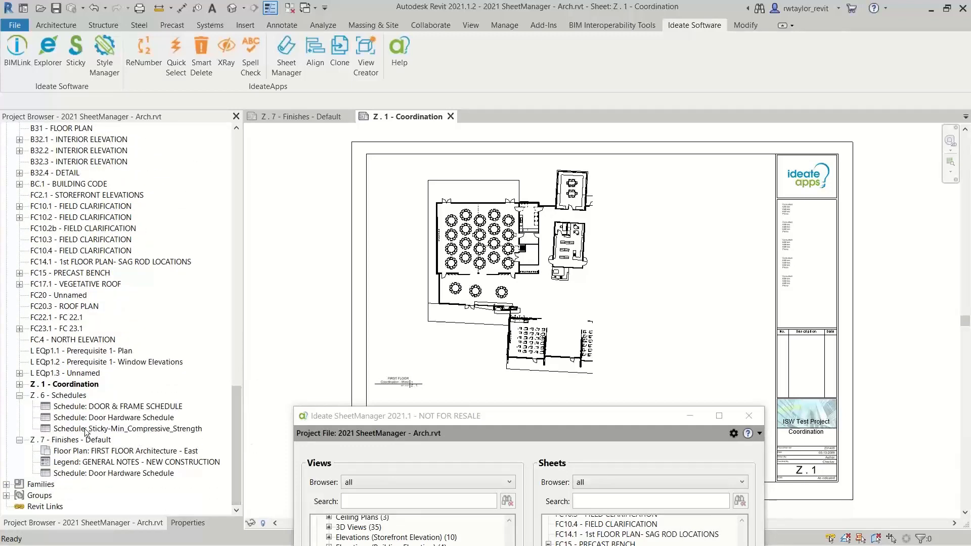
click(19, 384)
click(83, 386)
right_click(83, 386)
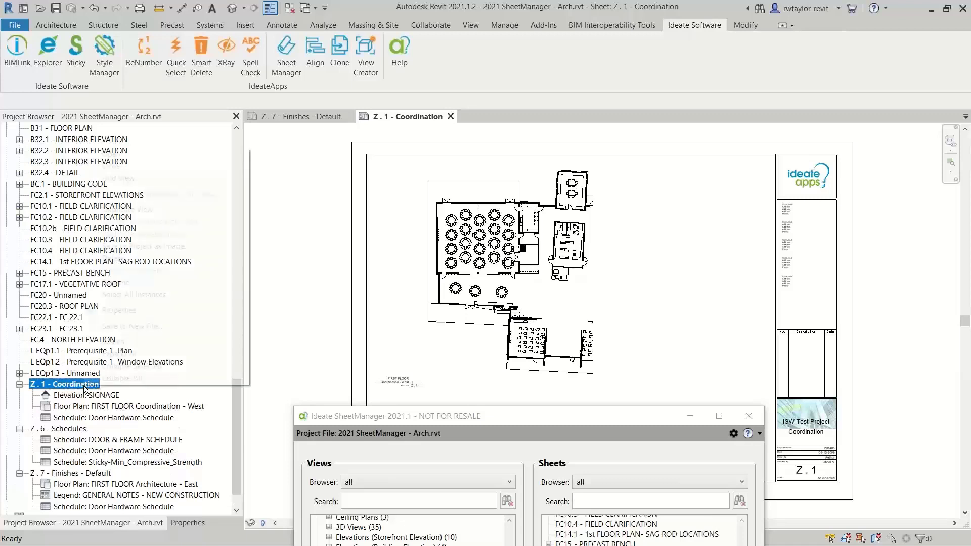
mouse_move(175, 210)
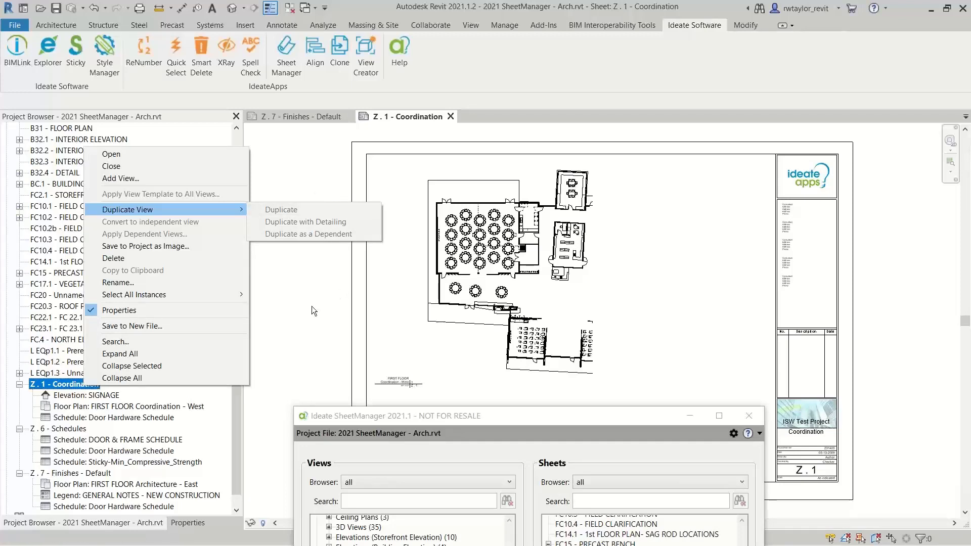
click(398, 415)
Start cloning sheet Z . 1 - Coordination from Ideate SheetManager and name the new sheet Structure
drag(399, 416, 176, 81)
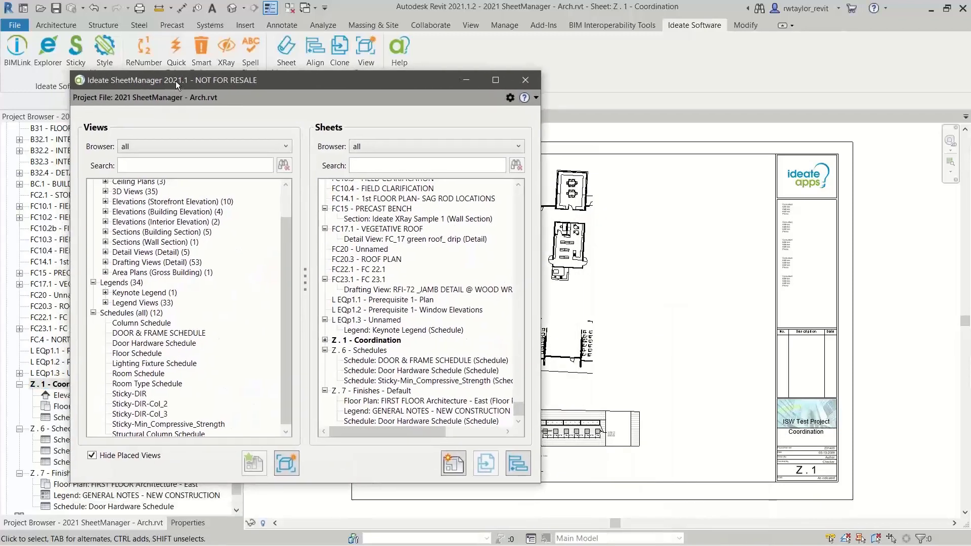
click(363, 342)
click(485, 463)
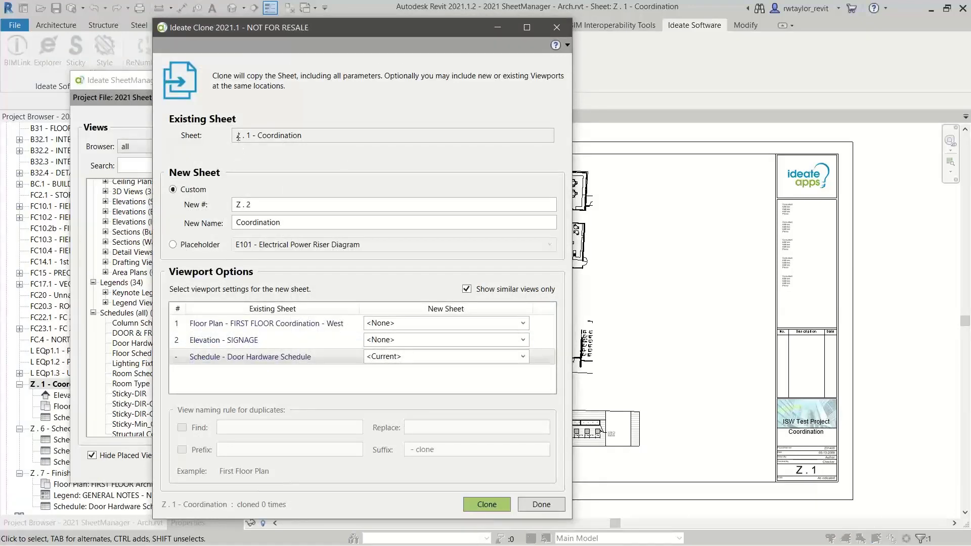
double_click(296, 227)
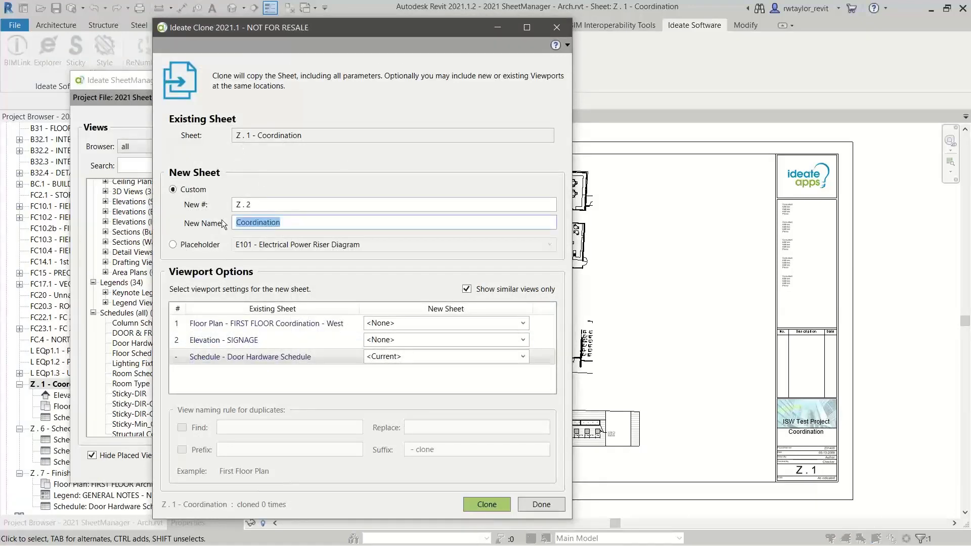
text(Structure)
key(Tab)
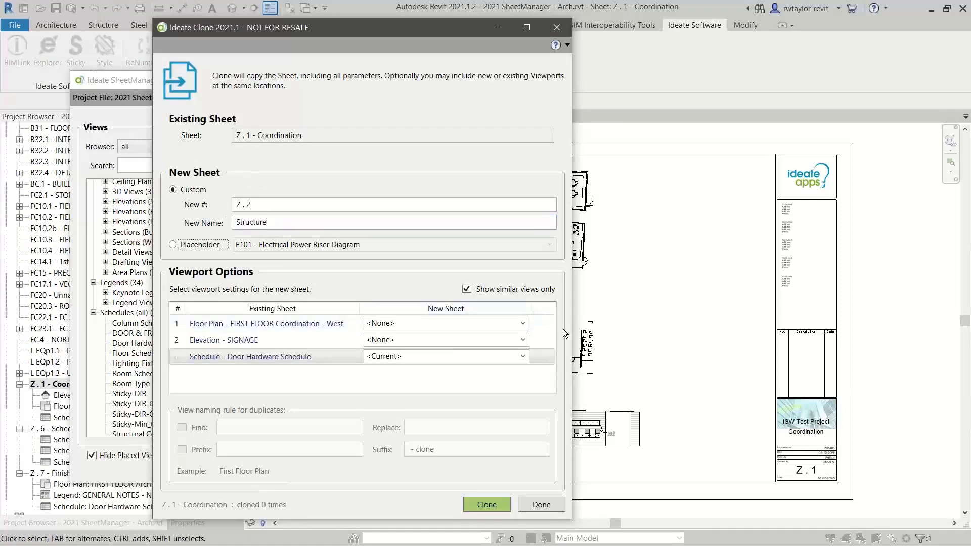
Assign the FIRST FLOOR Structural - West floor plan to the new sheet in place of FIRST FLOOR Coordination - West
drag(572, 327, 721, 323)
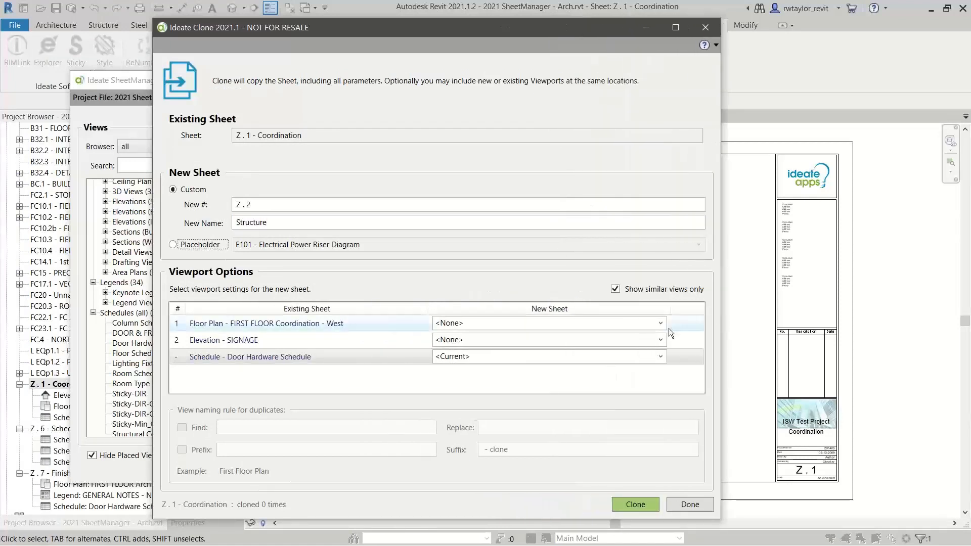
click(660, 323)
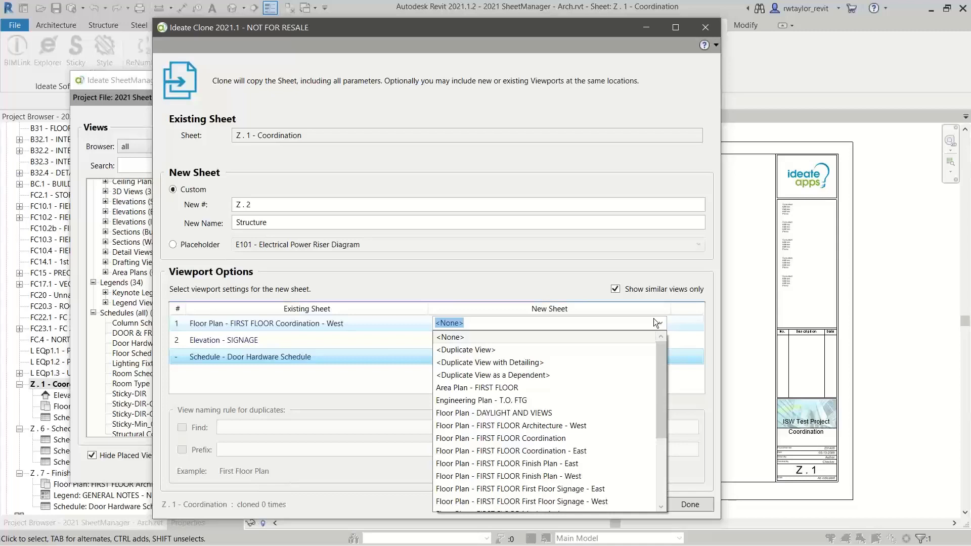
drag(661, 362, 657, 444)
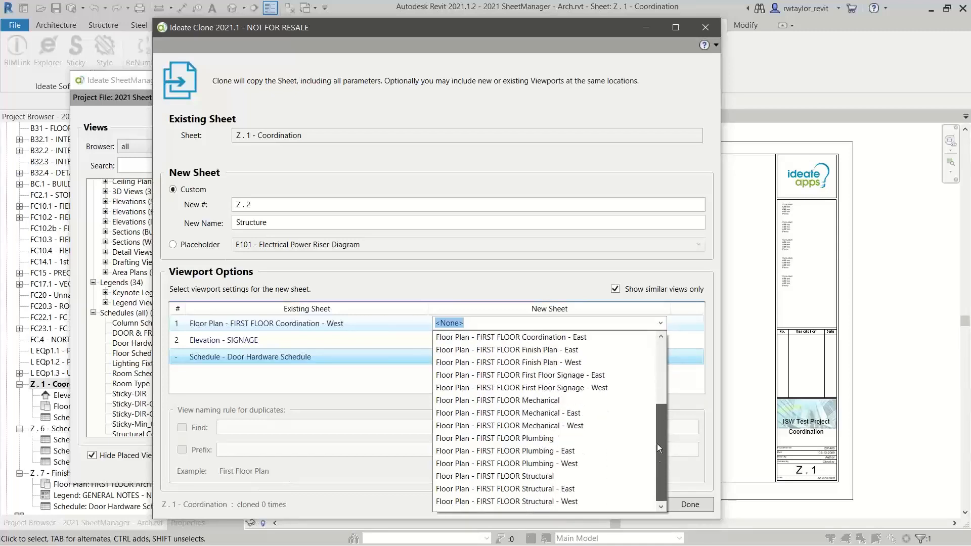
click(590, 503)
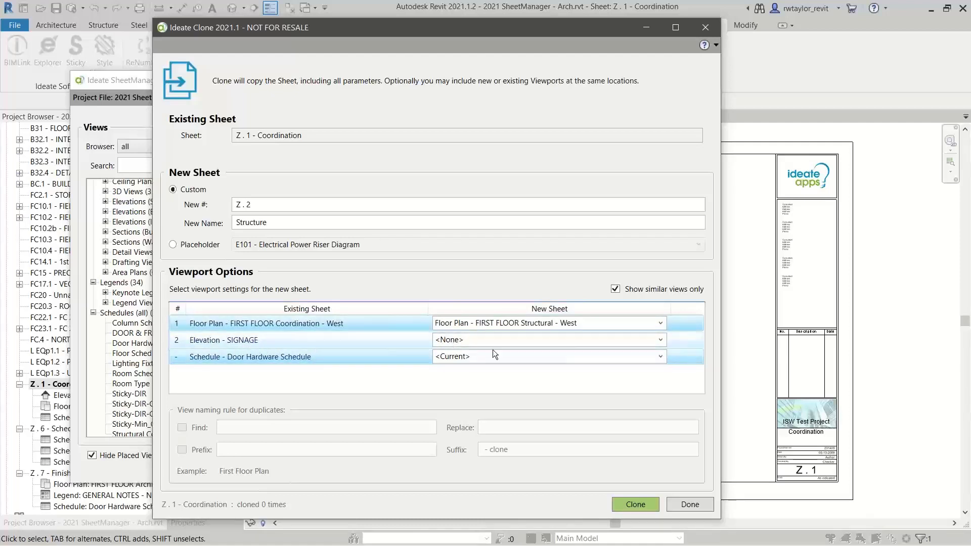
Turn off the similar-views filter and assign the West Elevation for Structure to replace the SIGNAGE elevation
click(661, 341)
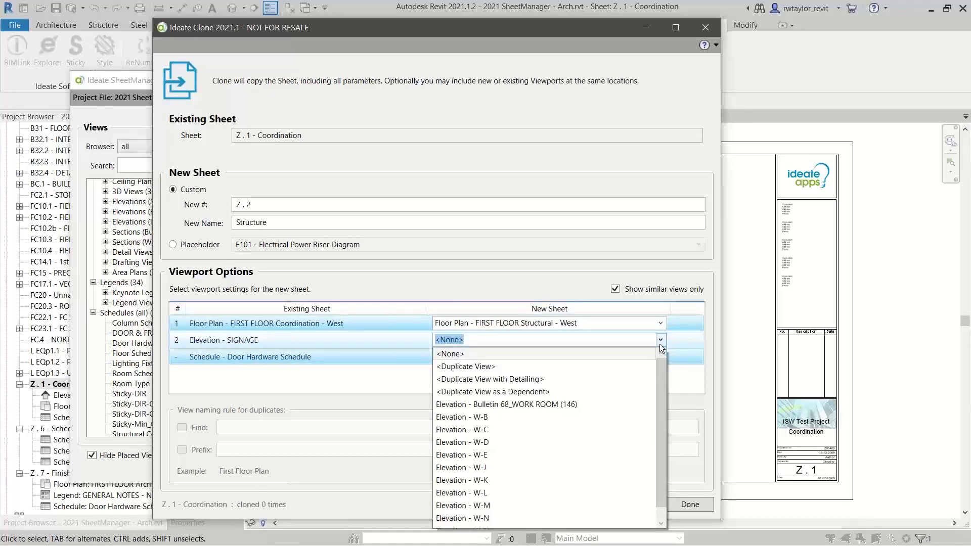
click(658, 341)
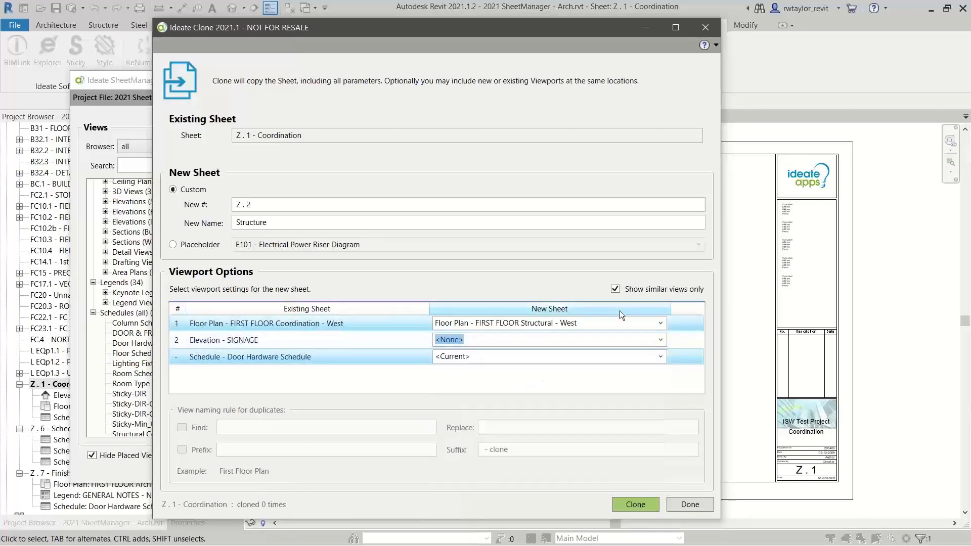
click(614, 289)
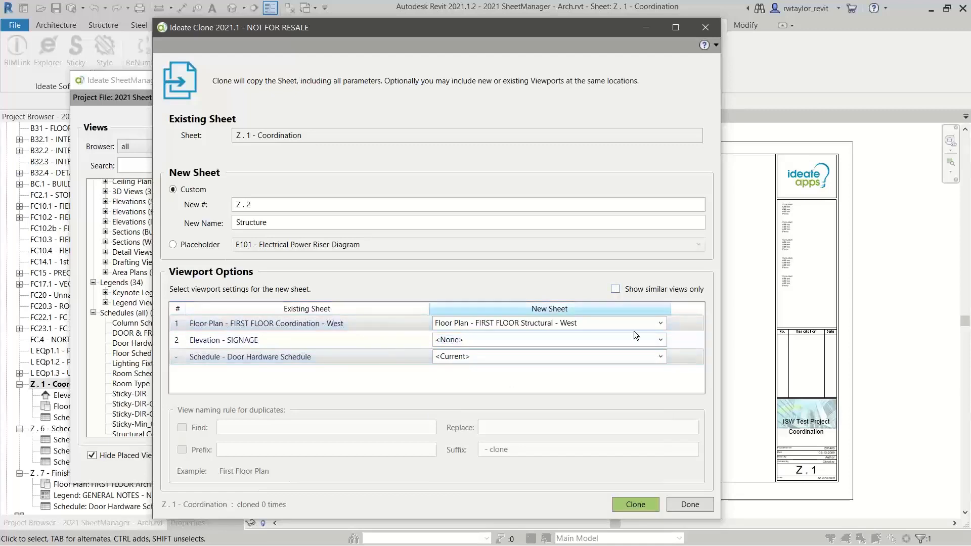
click(661, 340)
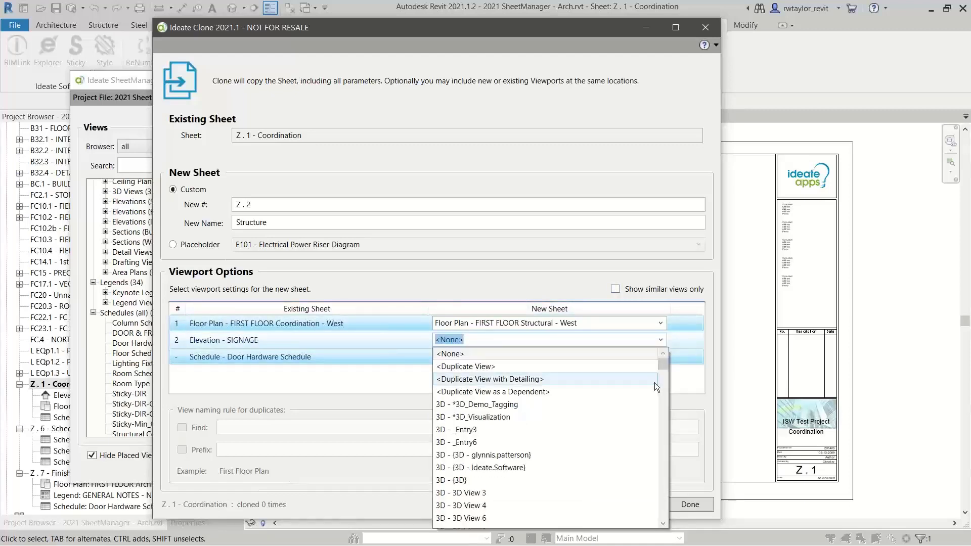
drag(663, 364, 666, 442)
click(539, 380)
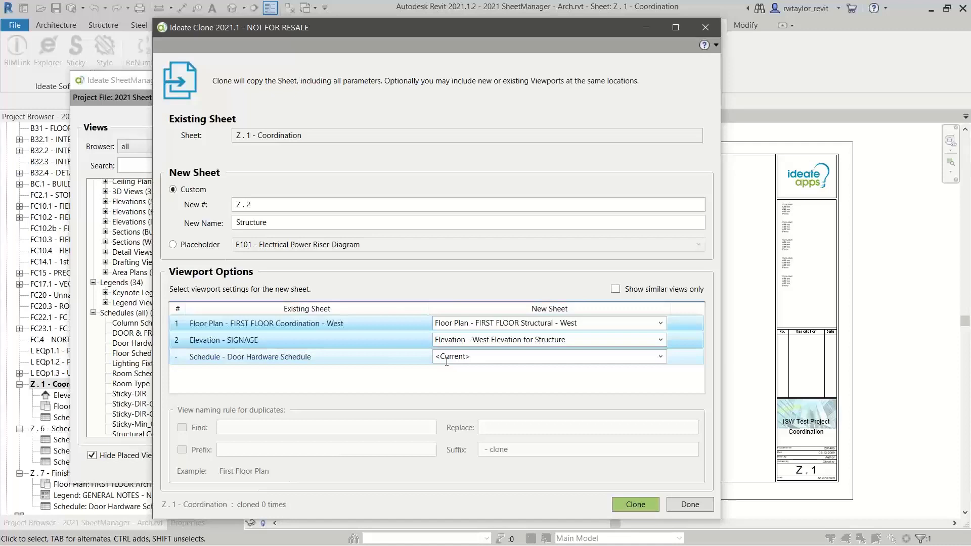
Restore the similar-views filter, replace the Door Hardware Schedule with Sticky-Min_Compressive_Strength, and create the cloned sheet
click(615, 290)
click(662, 358)
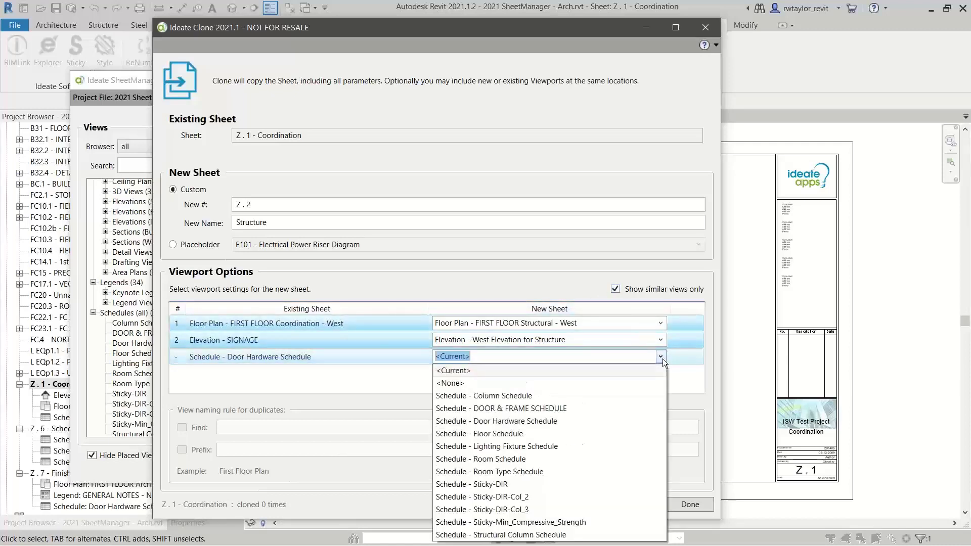
click(582, 523)
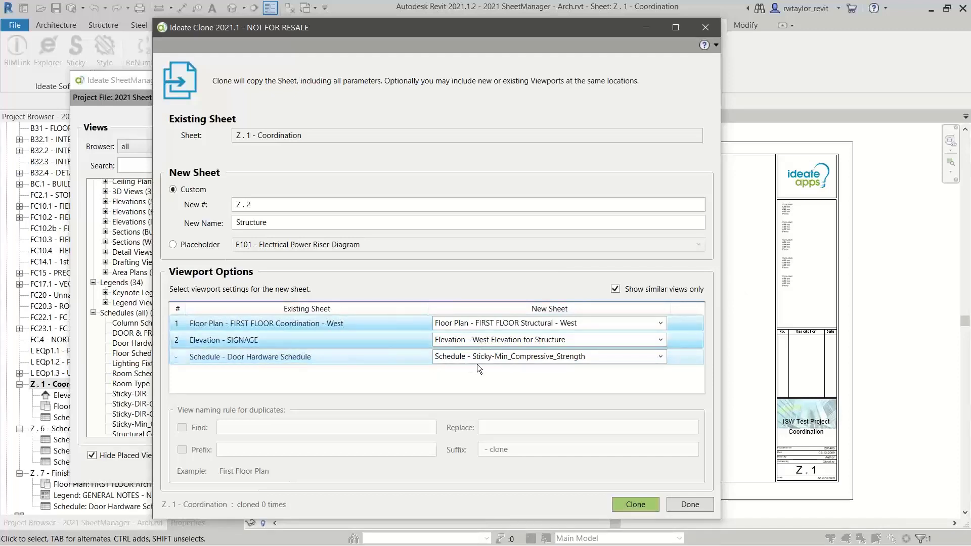
click(523, 363)
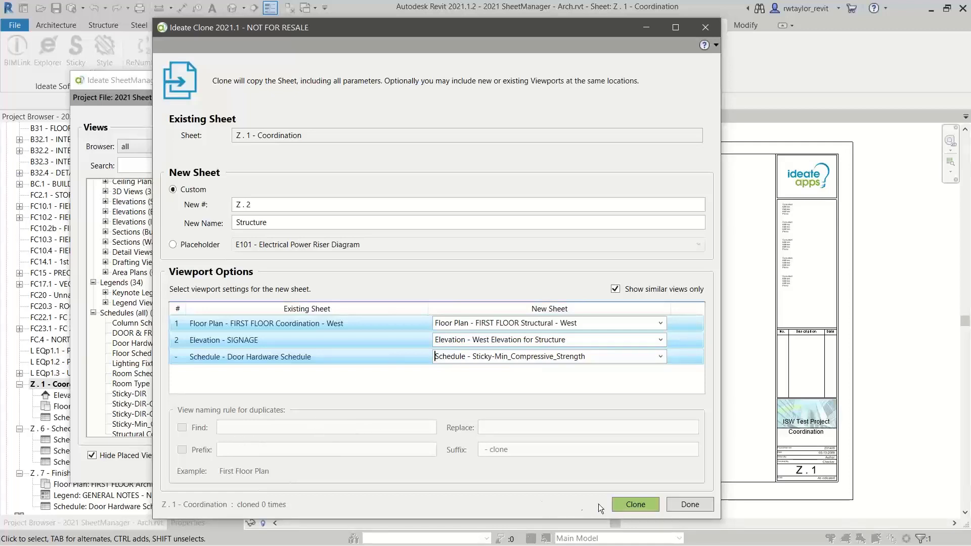
click(628, 505)
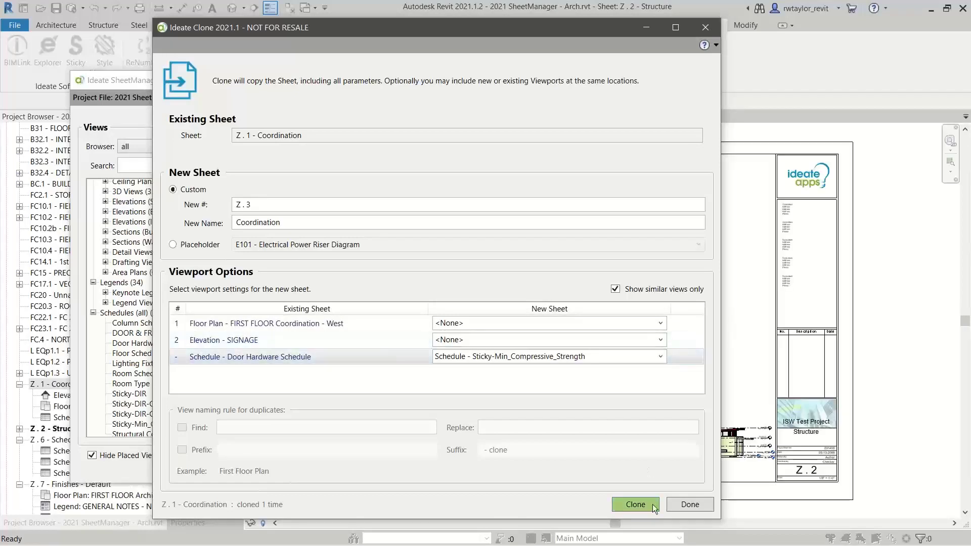
click(689, 504)
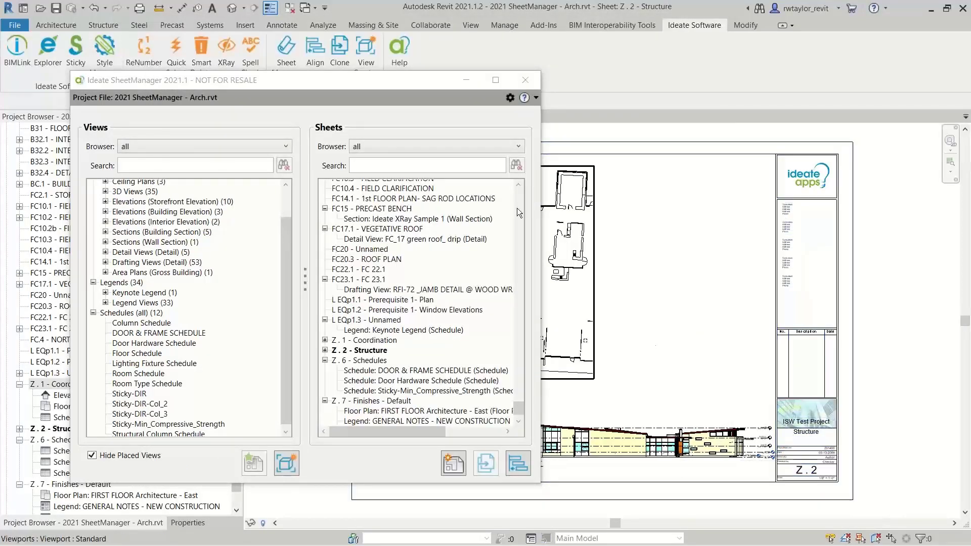
Compare the viewport layout of sheet Z . 1 - Coordination with that of the cloned sheet Z . 2 - Structure
drag(386, 78, 620, 493)
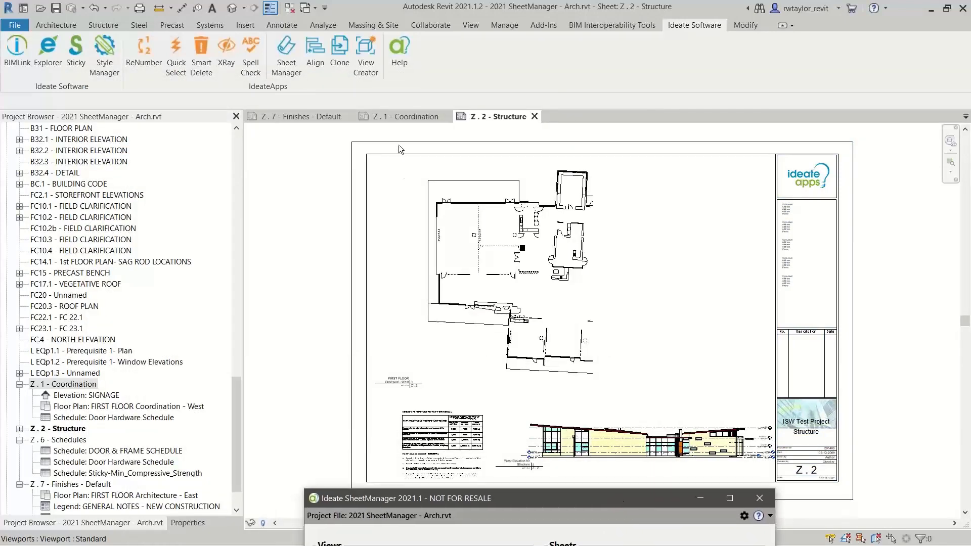
click(392, 115)
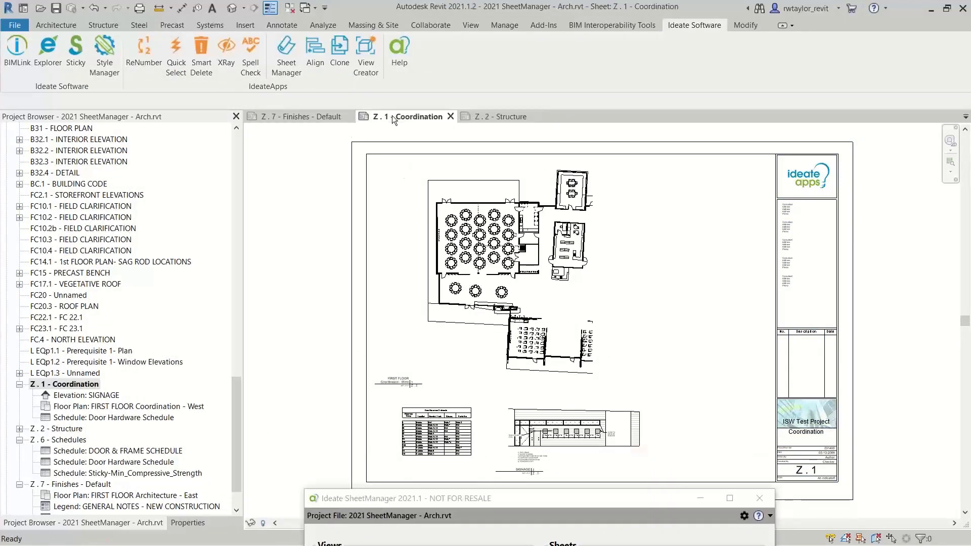
click(484, 117)
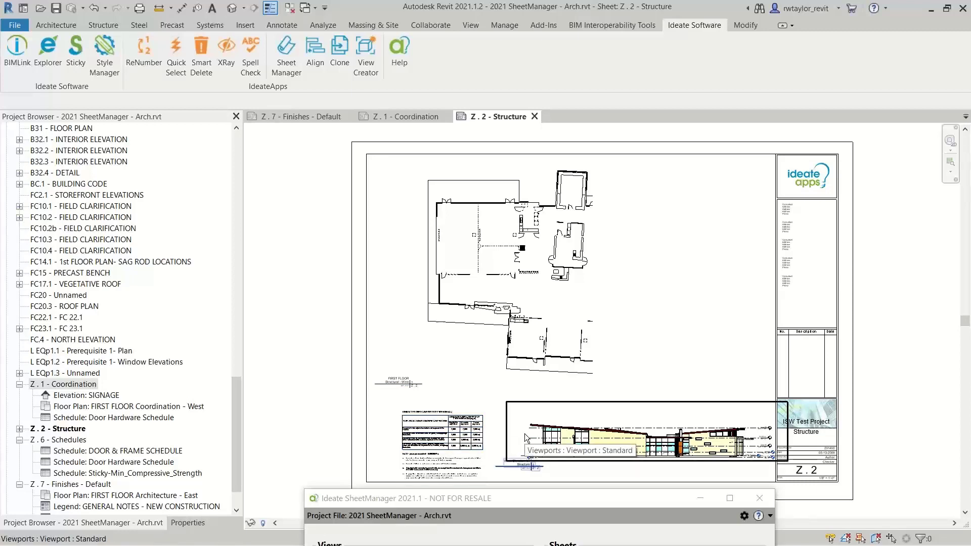
Open sheet Z . 7 - Finishes - Default and copy its GENERAL NOTES - NEW CONSTRUCTION legend in Ideate SheetManager
click(299, 117)
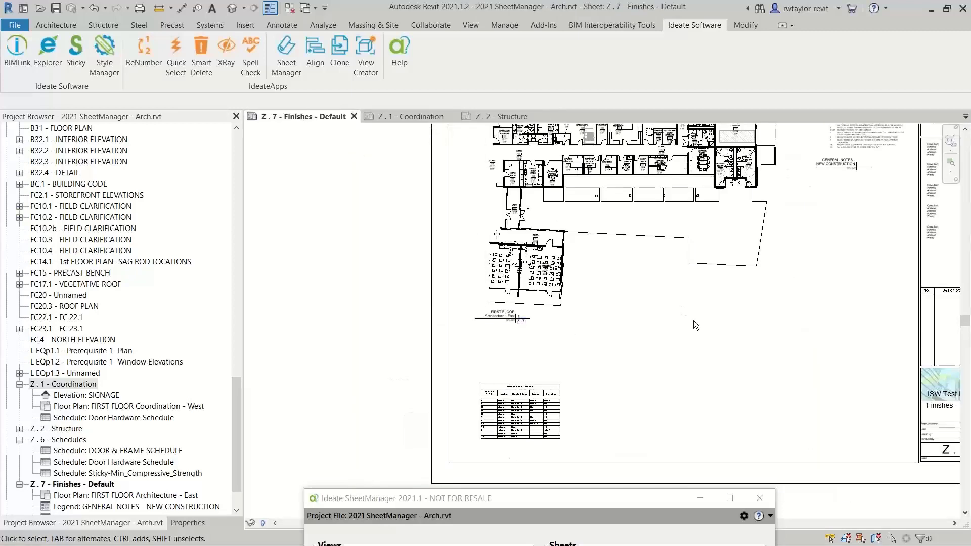
right_click(690, 407)
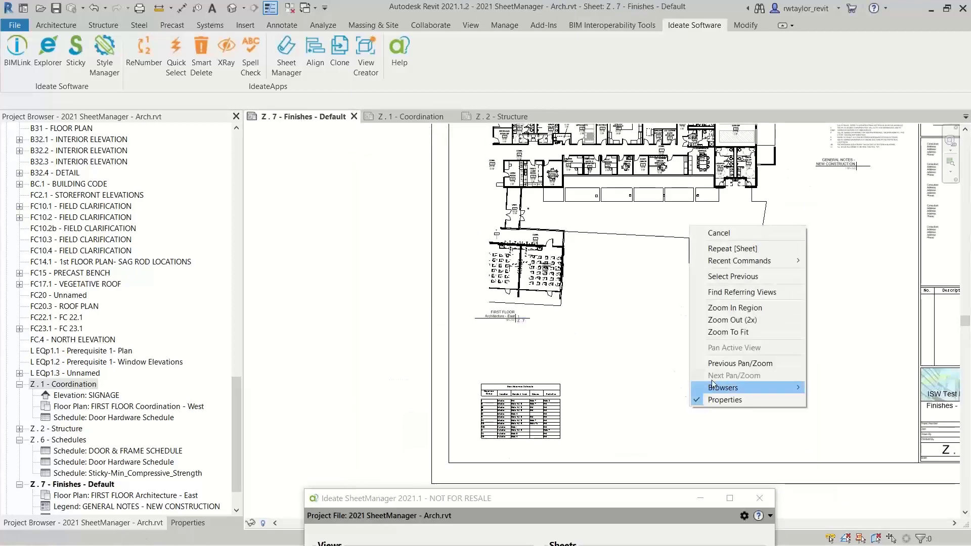
click(713, 363)
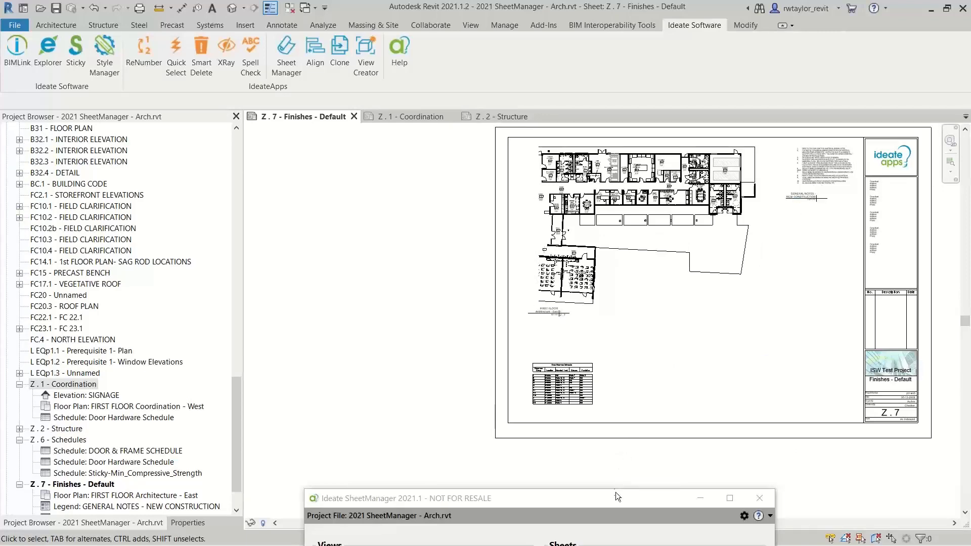
drag(616, 493, 398, 65)
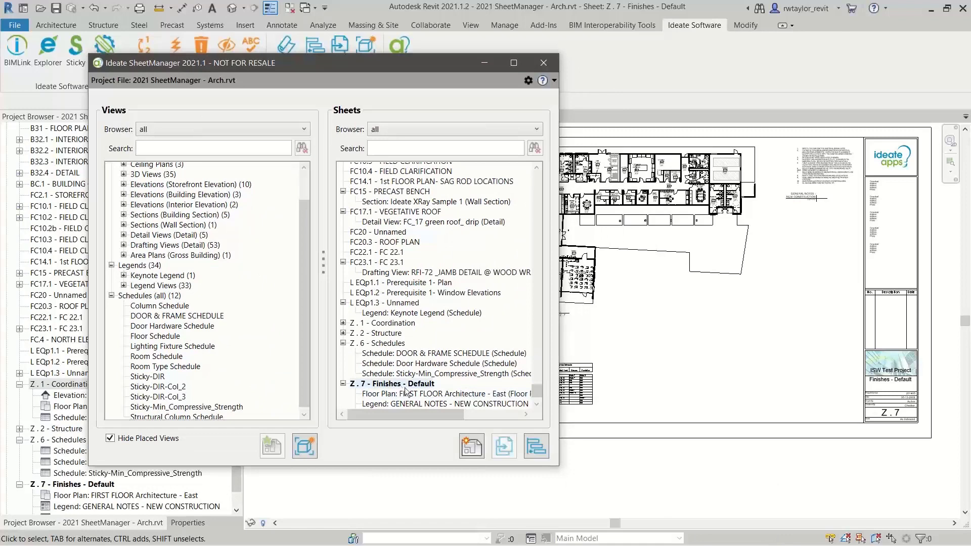
click(537, 405)
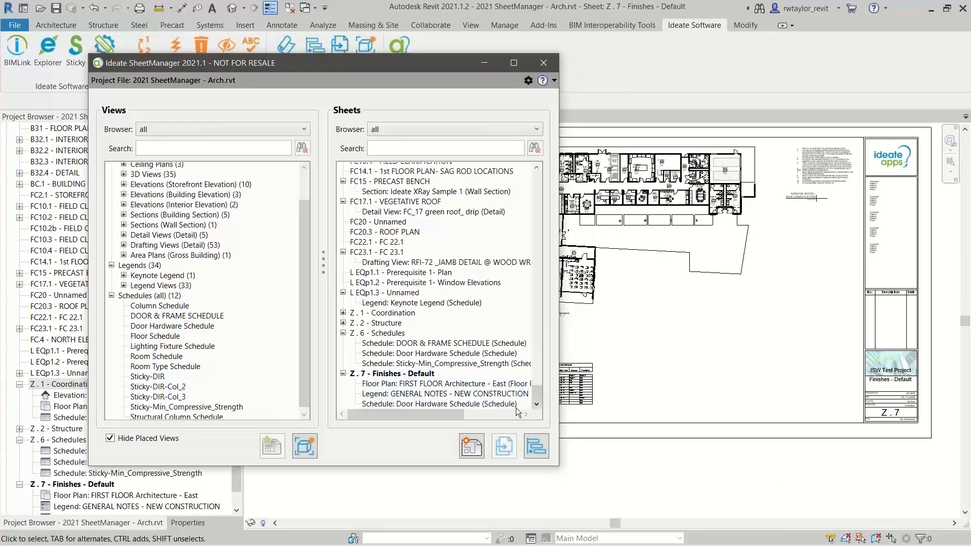
click(430, 394)
right_click(430, 392)
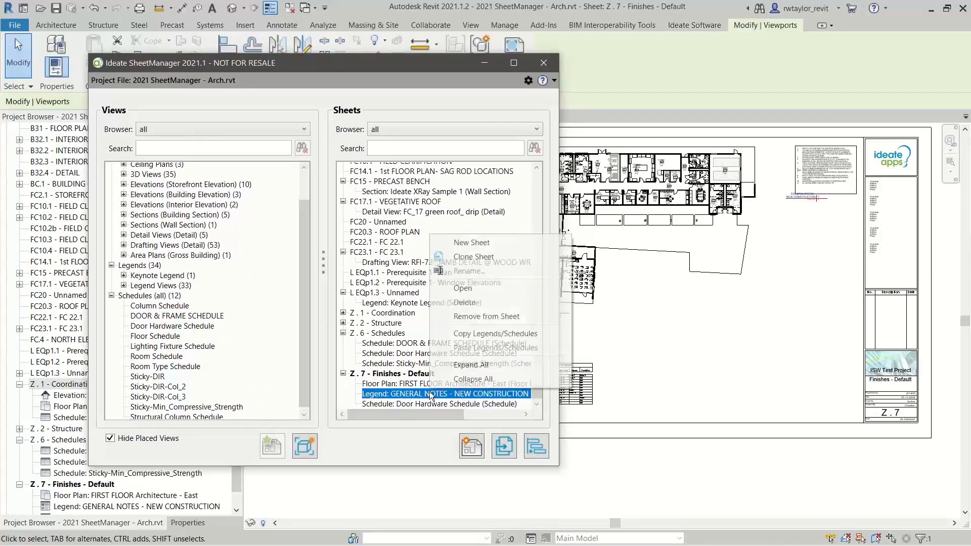
click(472, 332)
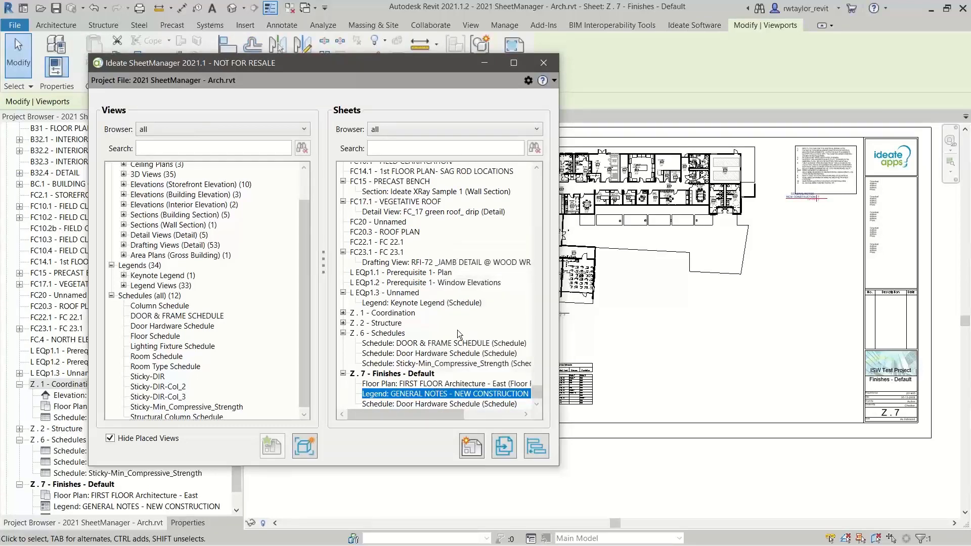
Paste the copied general notes legend onto sheet Z . 2 - Structure and bring that sheet fully into view
click(344, 323)
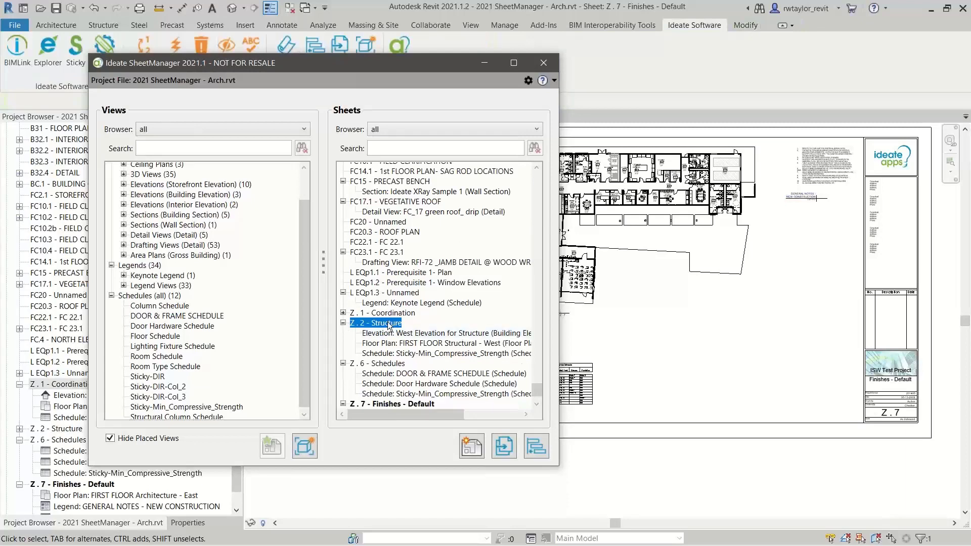
right_click(389, 328)
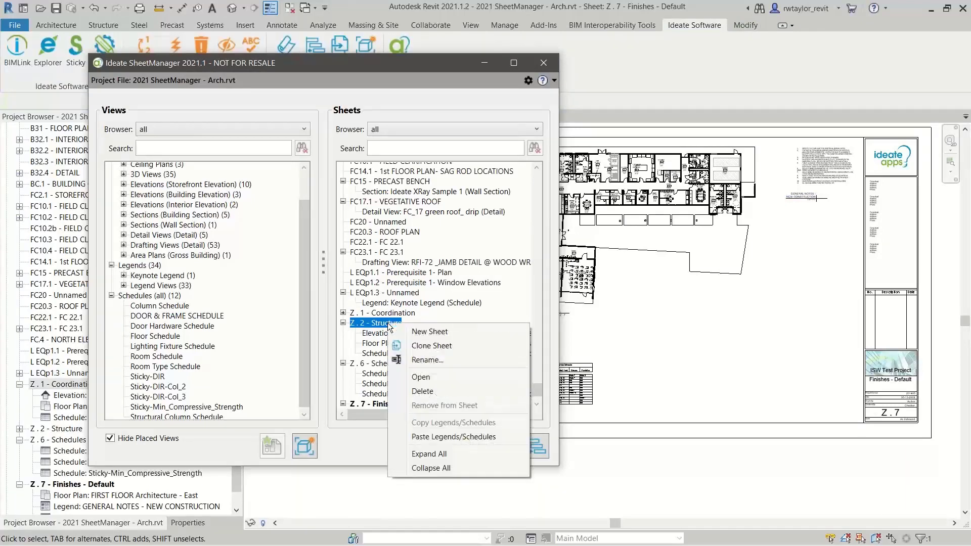
click(450, 438)
drag(434, 68, 521, 376)
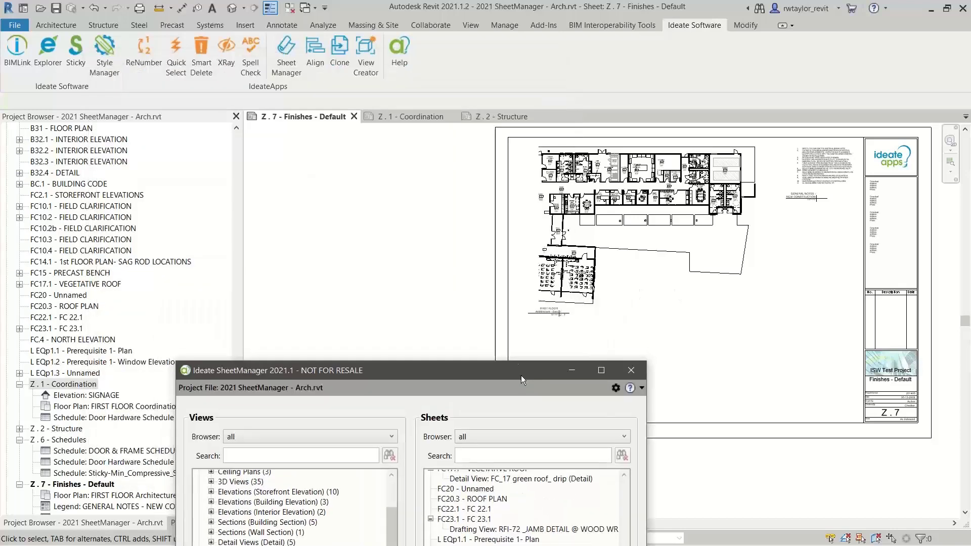
click(493, 117)
click(493, 121)
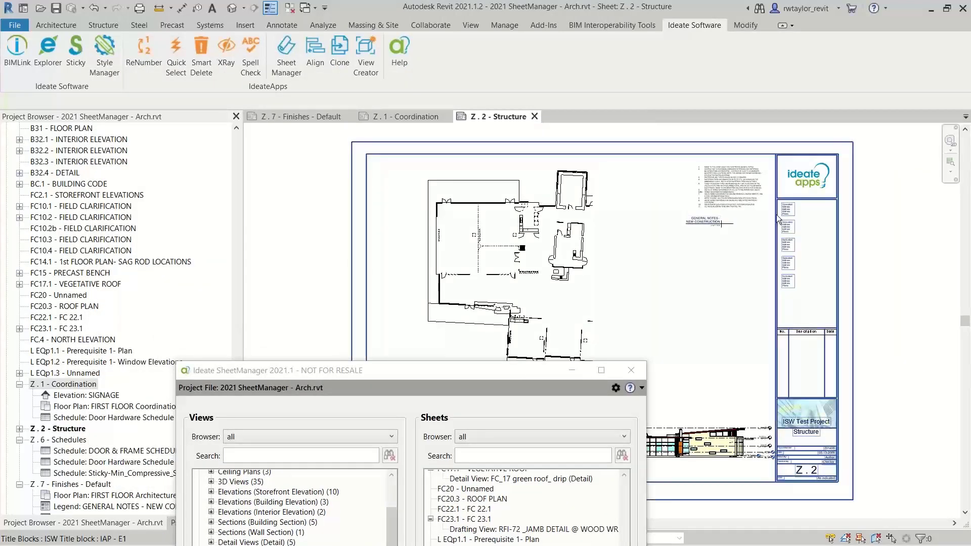
drag(454, 376, 613, 507)
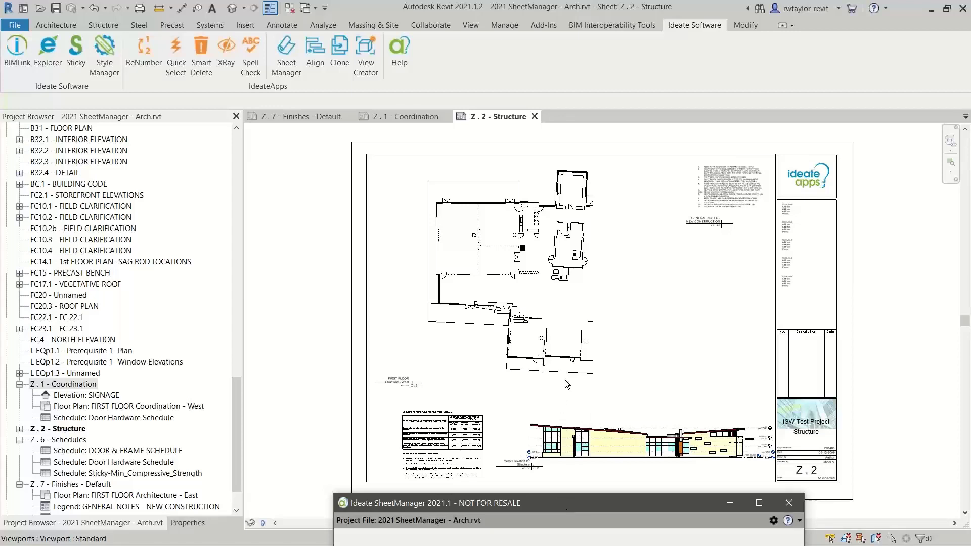
Move the FIRST FLOOR Structural - West viewport up and to the left, partly off the Z . 2 title block
scroll(559, 373, down, 2)
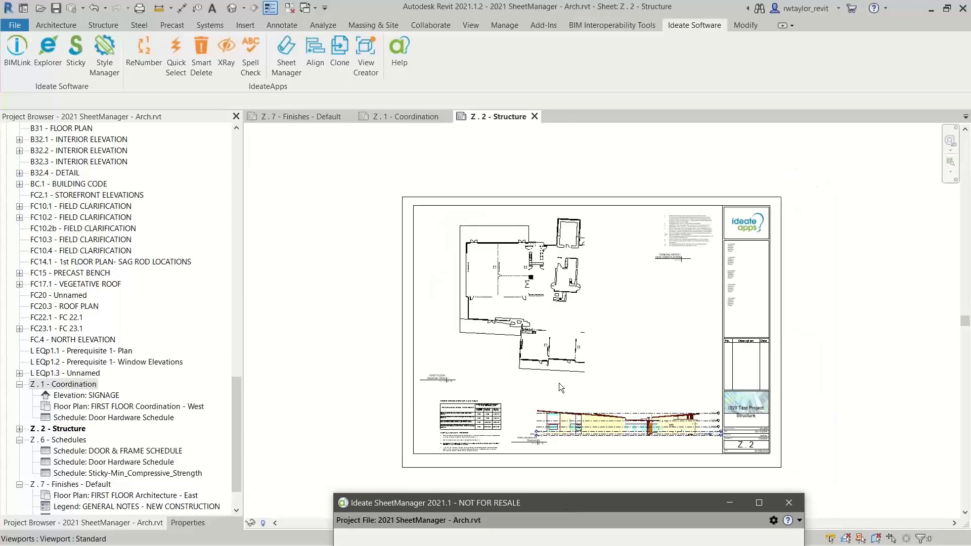
click(490, 288)
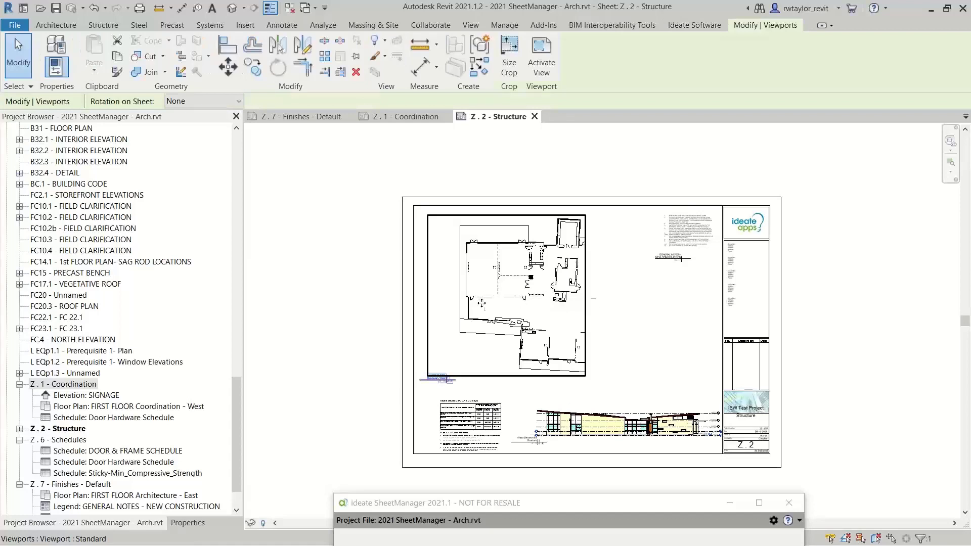
drag(449, 284, 297, 212)
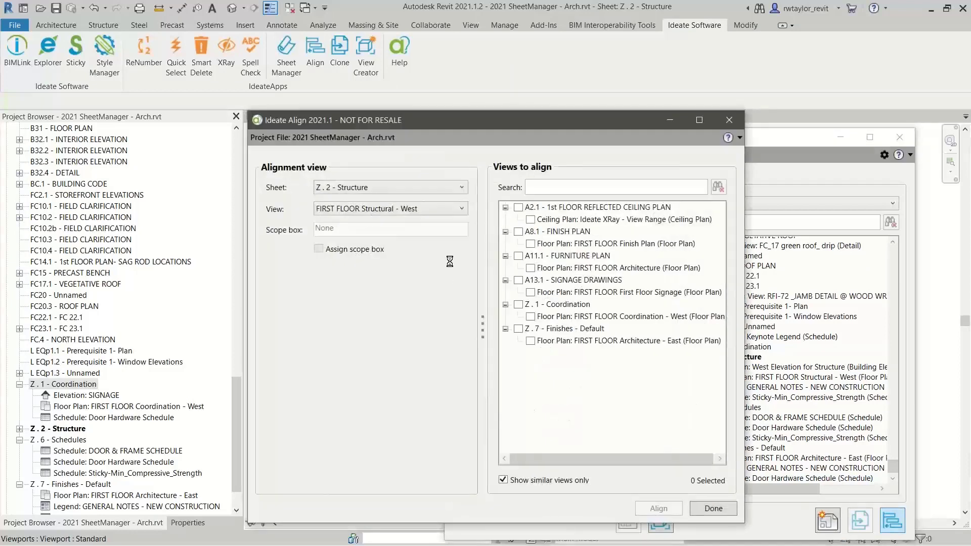
Set FIRST FLOOR Coordination - West on sheet Z . 1 - Coordination as the alignment view in Ideate Align
click(369, 187)
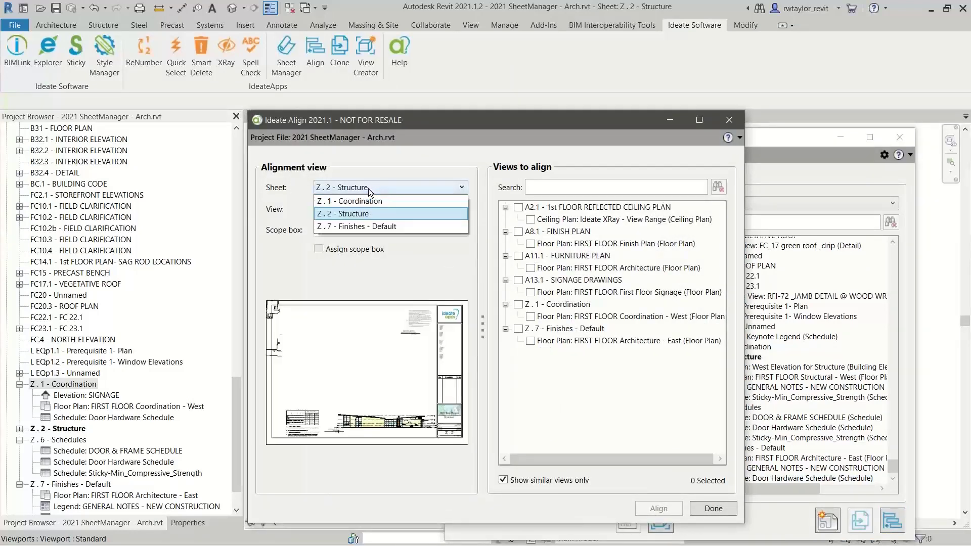
click(375, 201)
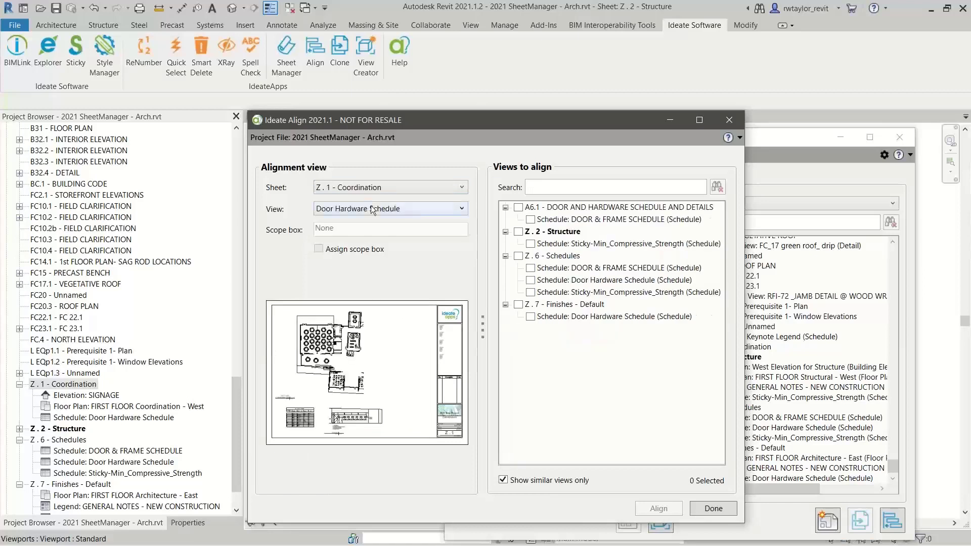
click(374, 208)
click(373, 234)
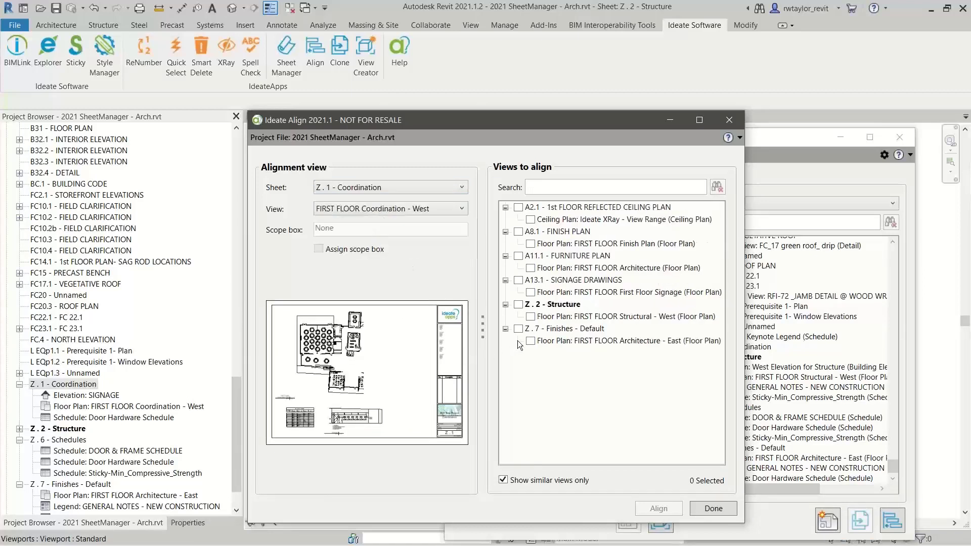
Align the FIRST FLOOR Structural - West plan on sheet Z . 2 - Structure, close the Ideate windows and fit the sheet to the view
click(530, 316)
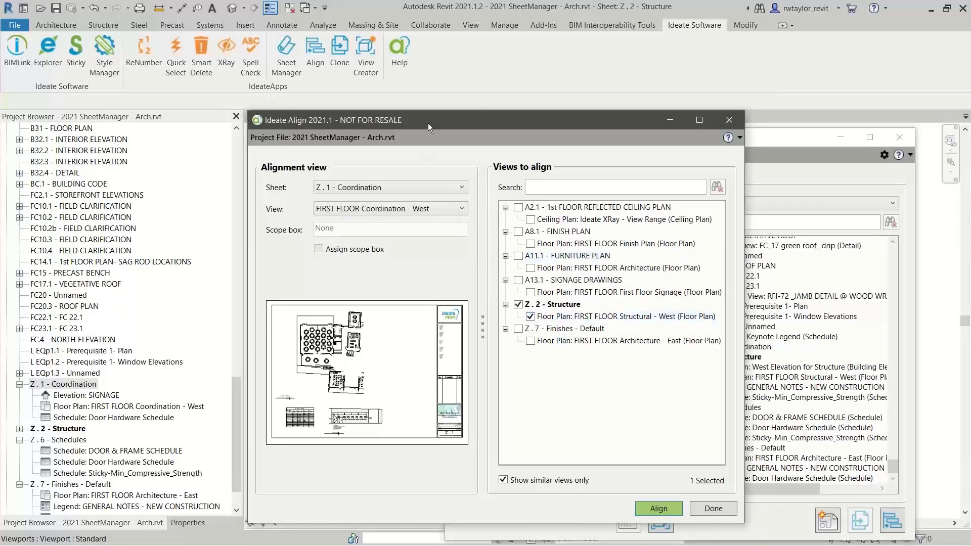
drag(428, 123, 641, 107)
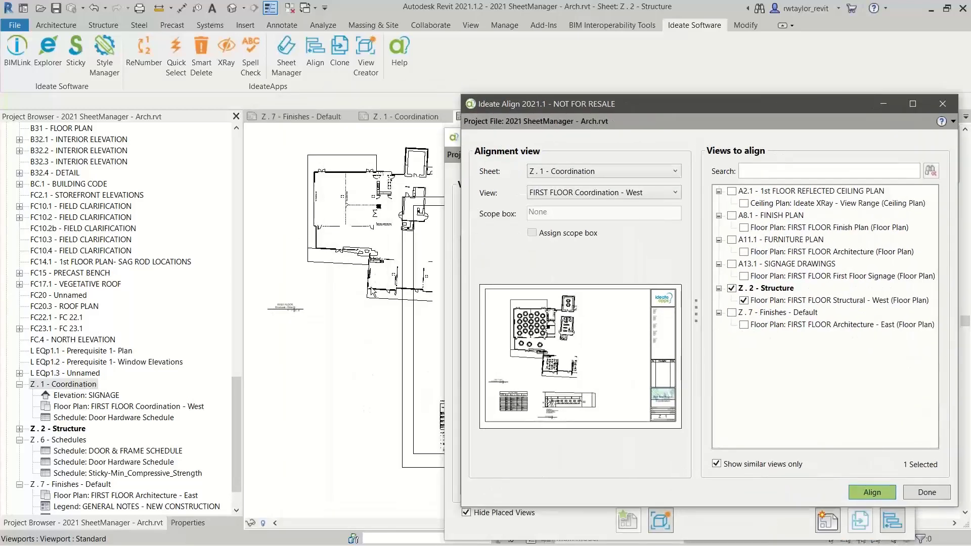
click(865, 493)
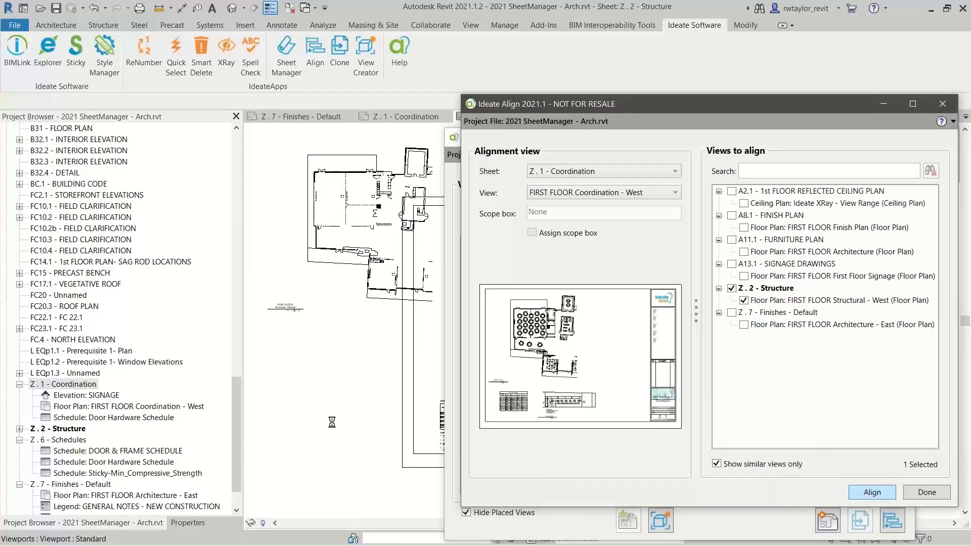
click(941, 102)
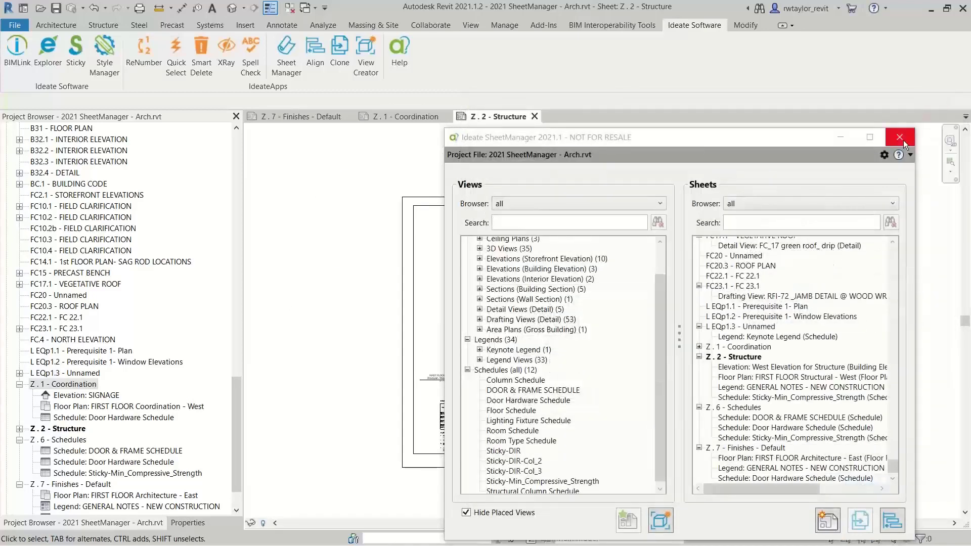
right_click(836, 265)
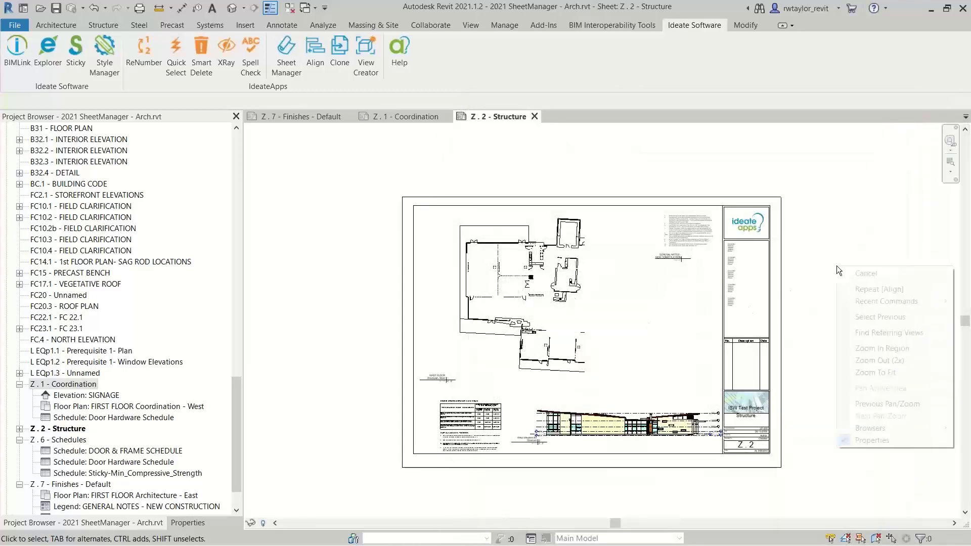
click(873, 373)
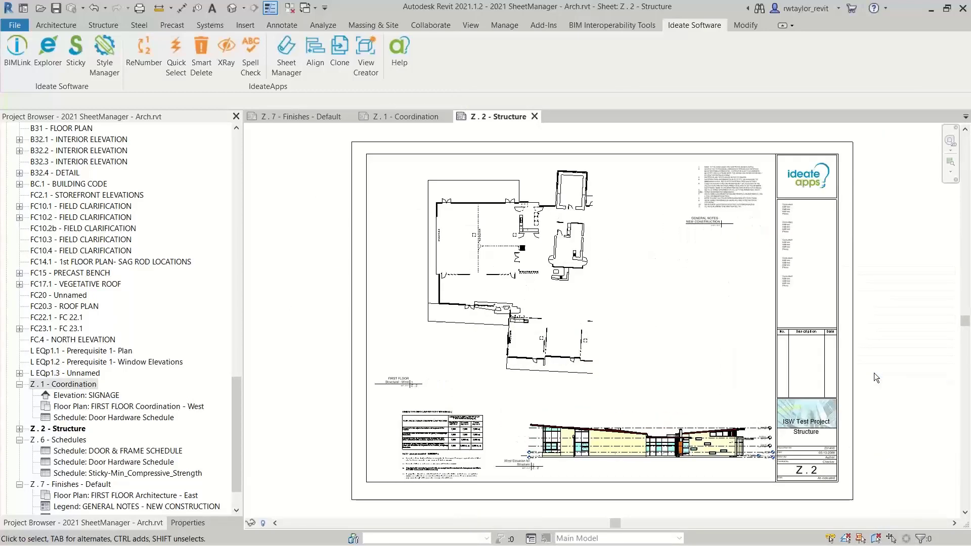
In the 2018_Autodesk_Hospital_Architectural project, align the floor plans on sheets A105, A106 and A107 to 1ST FLOOR PLAN_PODIUM, assigning its scope box
key(alt+Tab)
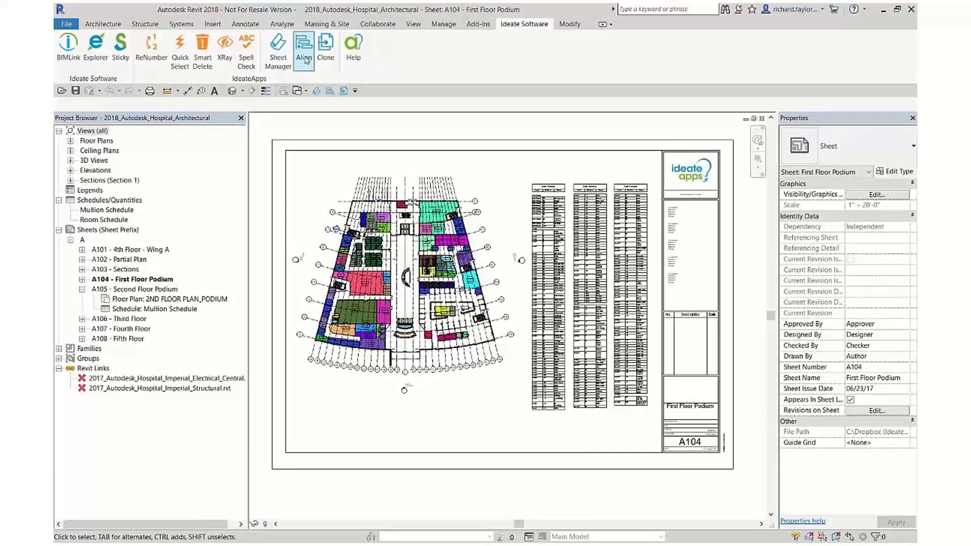
click(304, 56)
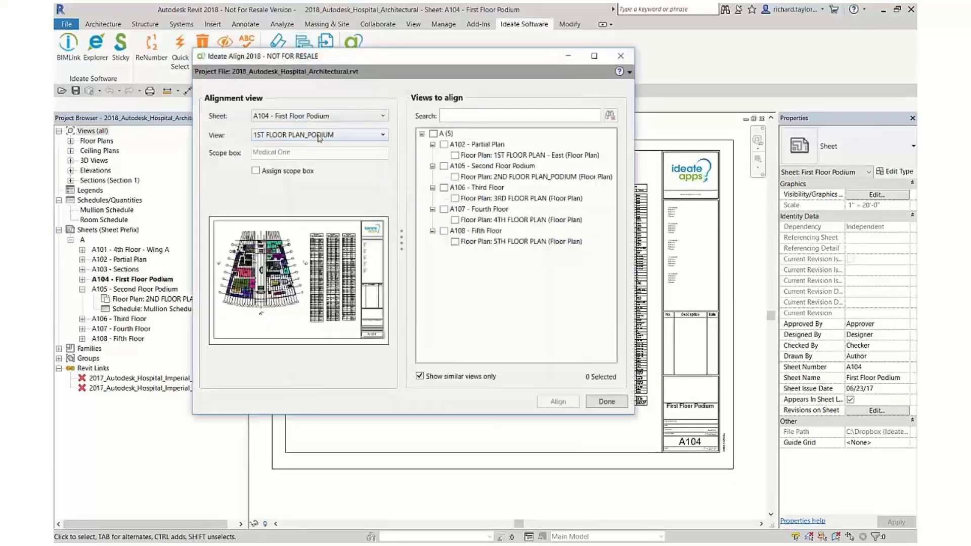
click(319, 136)
click(319, 135)
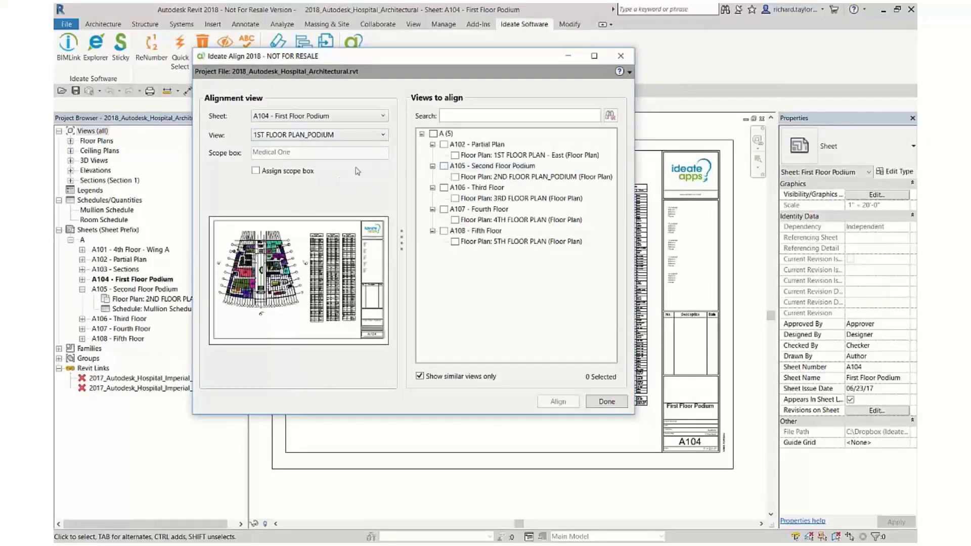
click(444, 166)
click(443, 188)
click(444, 209)
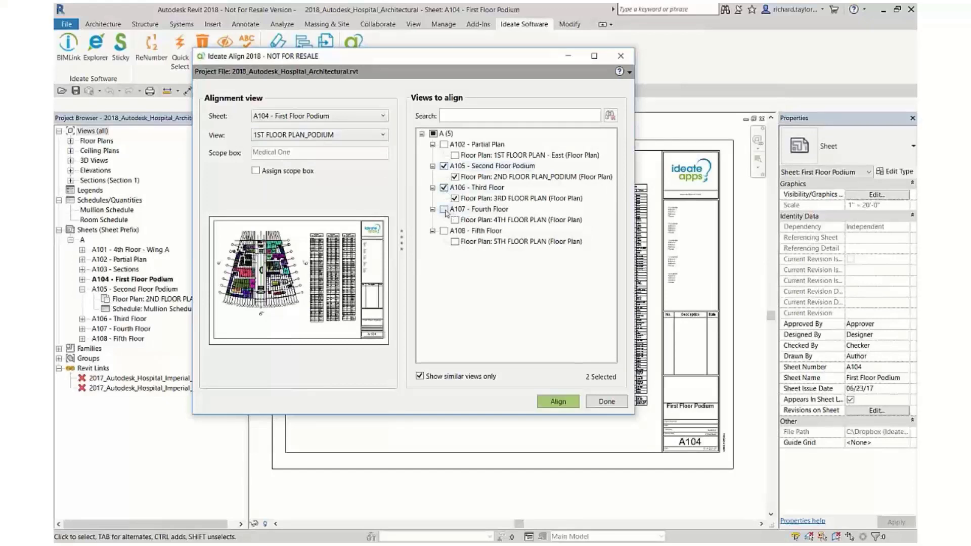
click(256, 171)
click(550, 404)
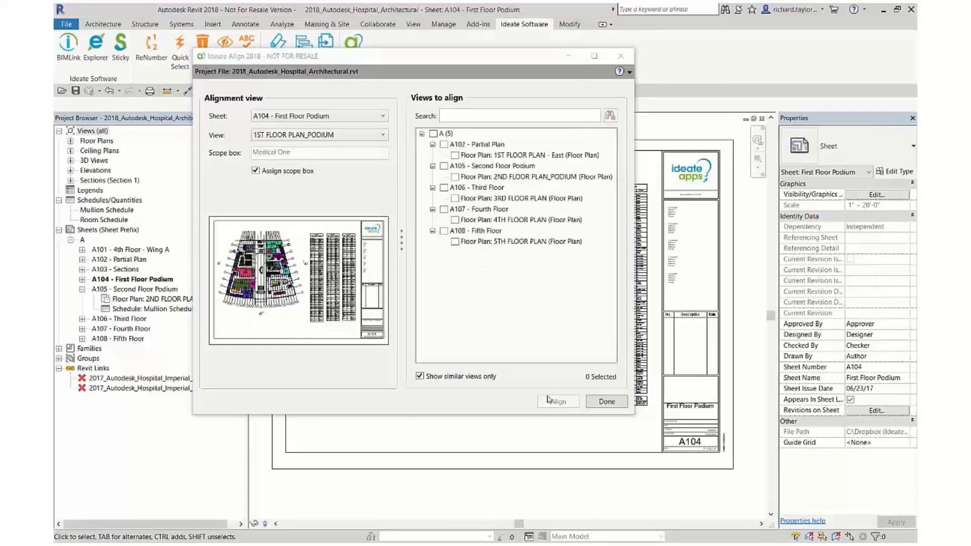
Align the Mullion Schedule on sheet A105 - Second Floor Podium to the Room Schedule on sheet A104
click(320, 135)
click(314, 159)
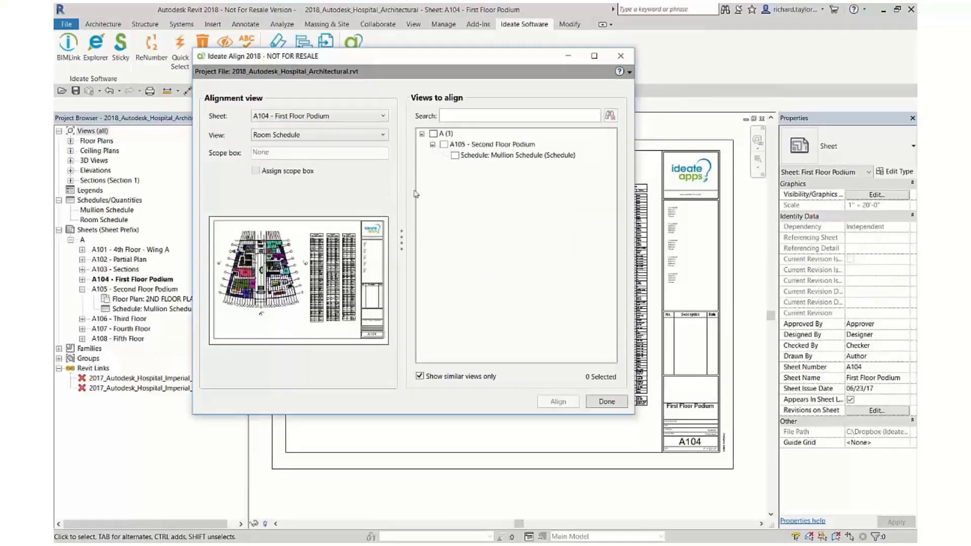
click(444, 145)
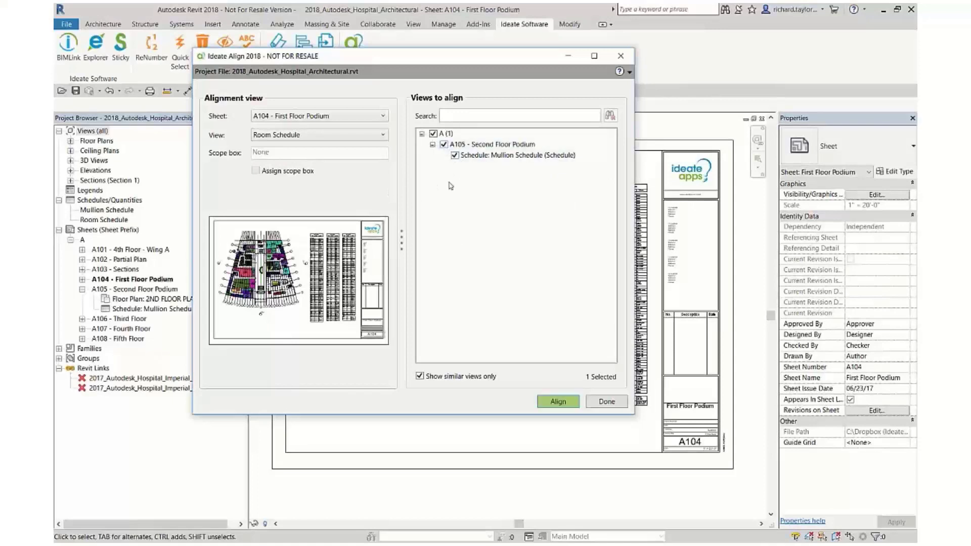
click(560, 403)
Open the aligned floor sheets in tiled windows and check the scope box assigned to 2ND FLOOR PLAN_PODIUM
click(332, 147)
double_click(485, 166)
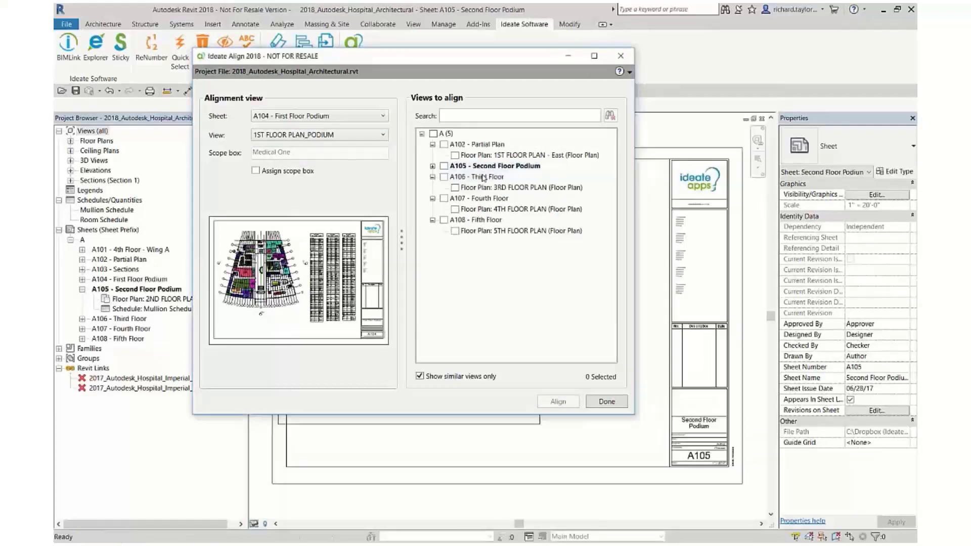
double_click(485, 177)
double_click(481, 188)
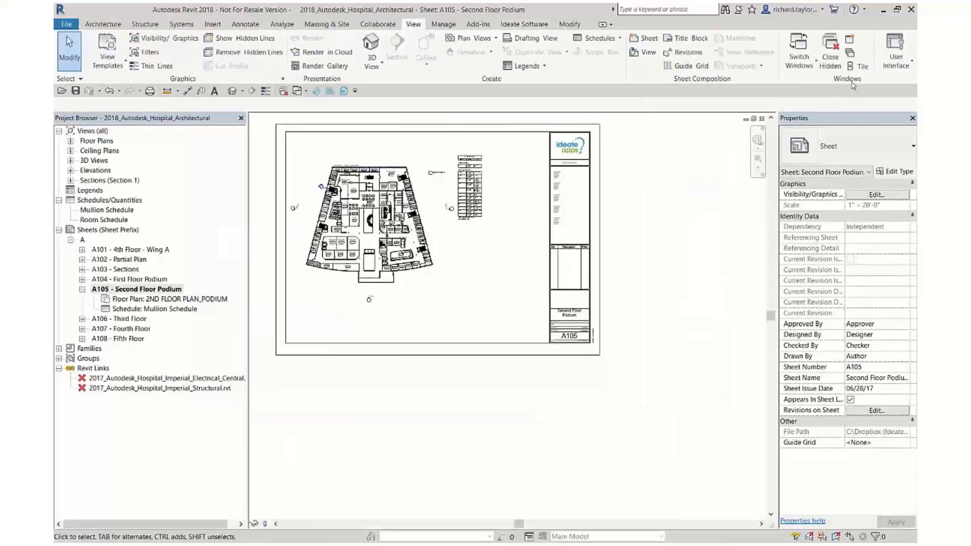
click(857, 66)
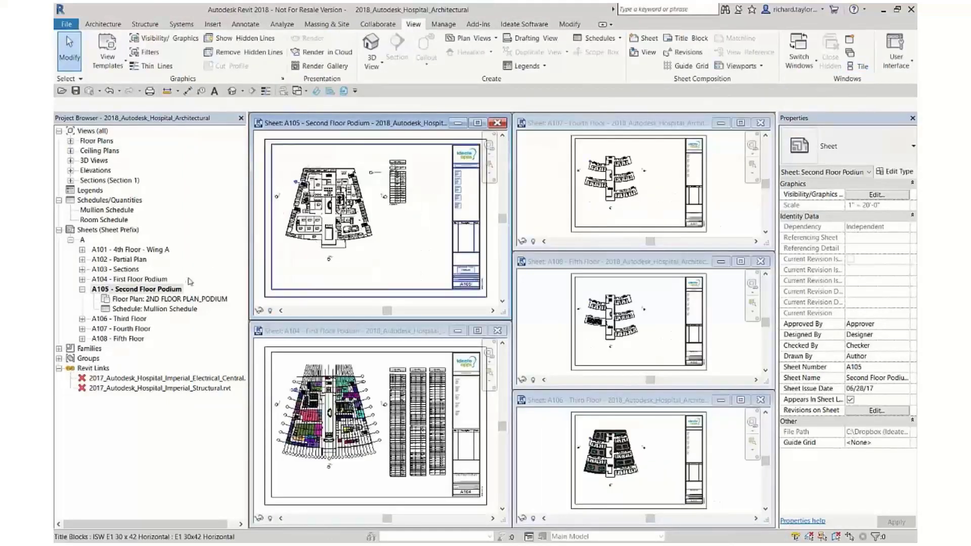
click(162, 299)
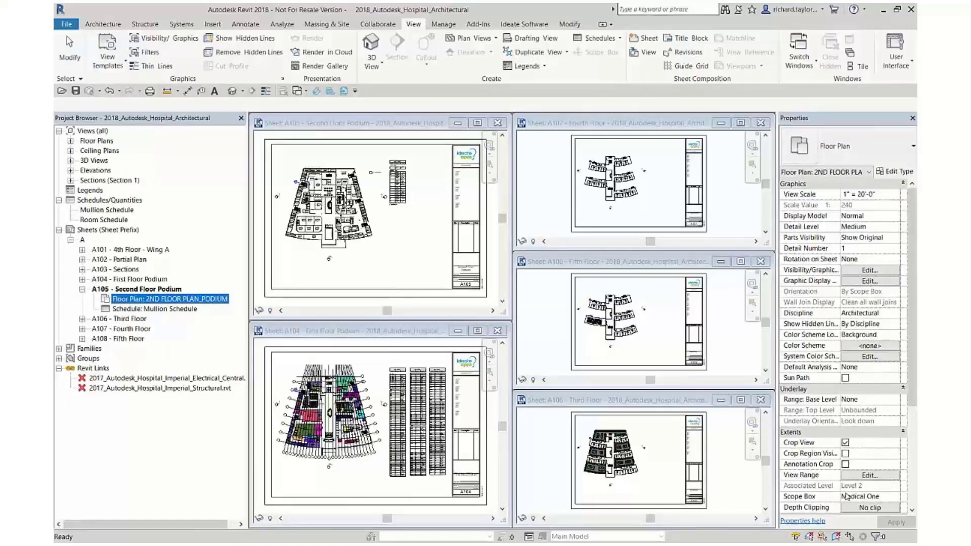
Switch back to the 2021 SheetManager - Arch project and set ViewCreator to Duplicate Views with the DUPLICATE - Phase rule
key(alt+Tab)
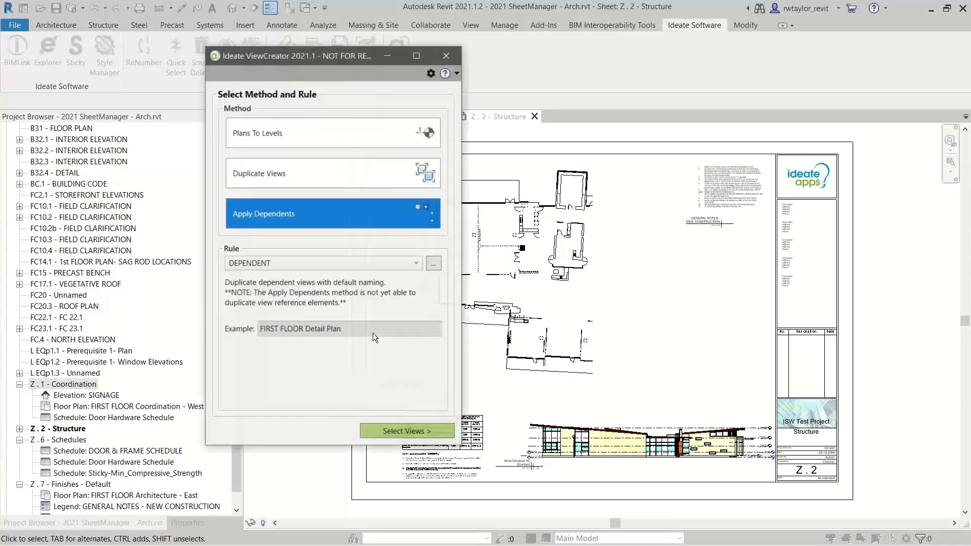
drag(335, 57, 547, 65)
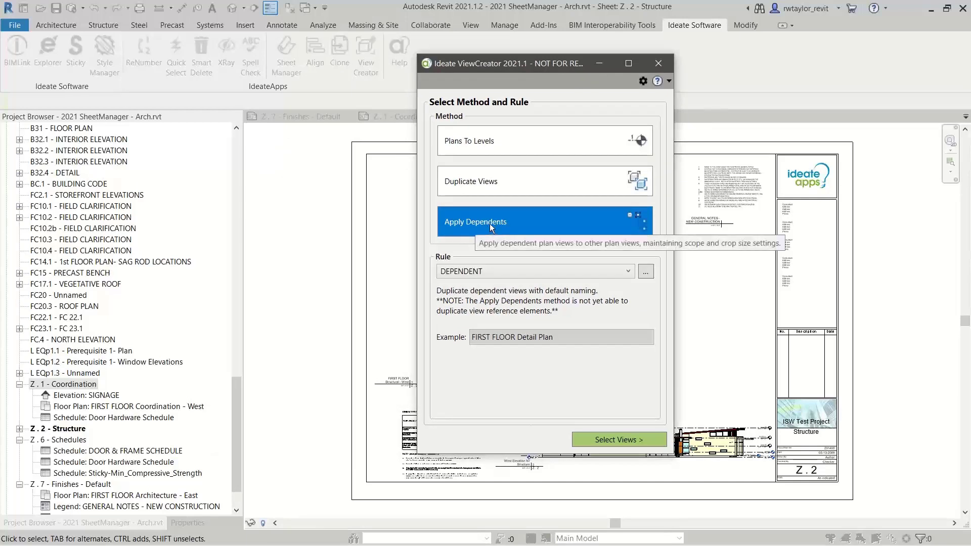
click(511, 186)
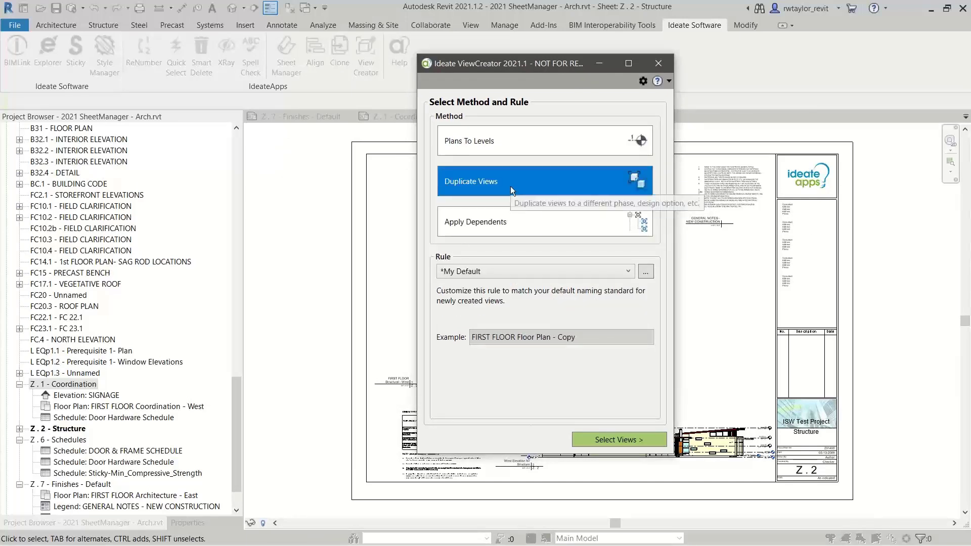
click(627, 272)
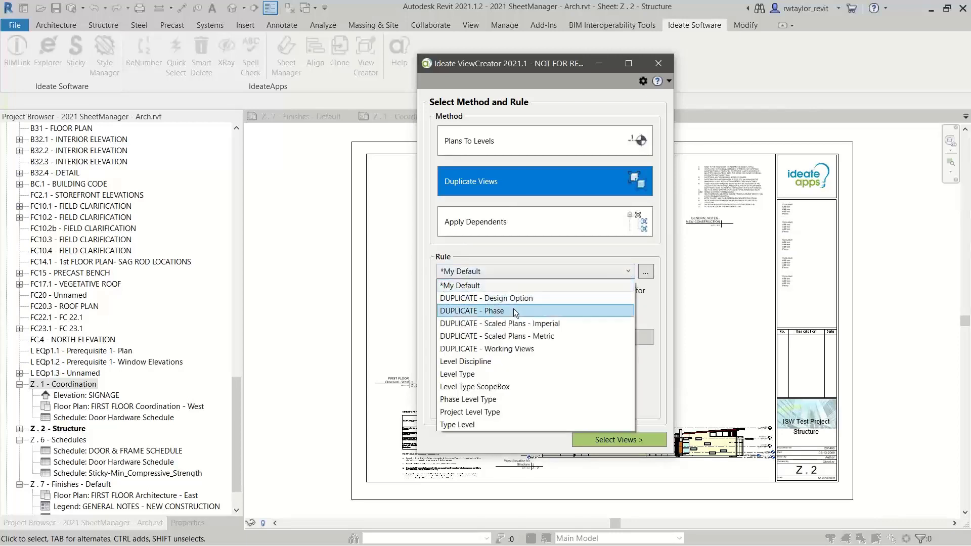
click(515, 311)
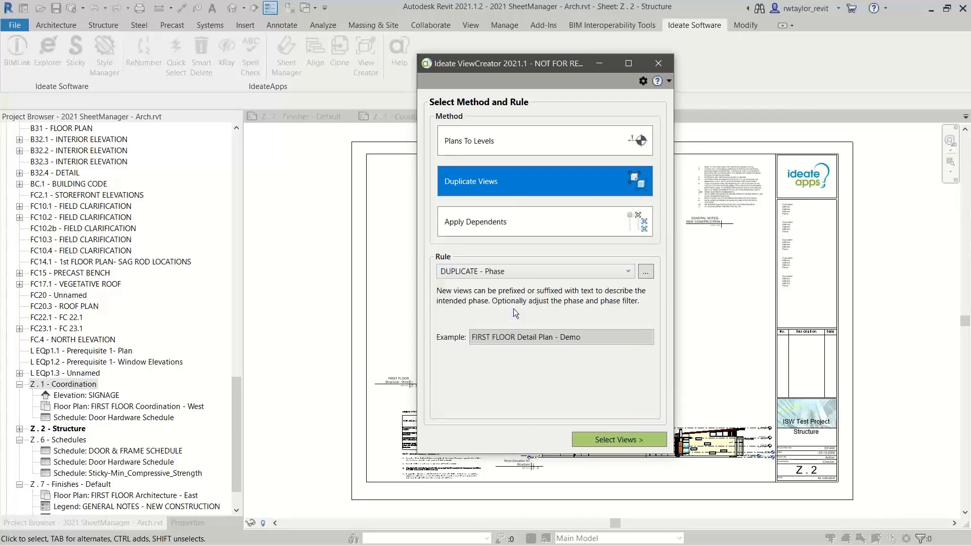
Select the Coordination Plan and Level 9 ceiling plans for plain duplication and bring up the preview of the new views
click(610, 440)
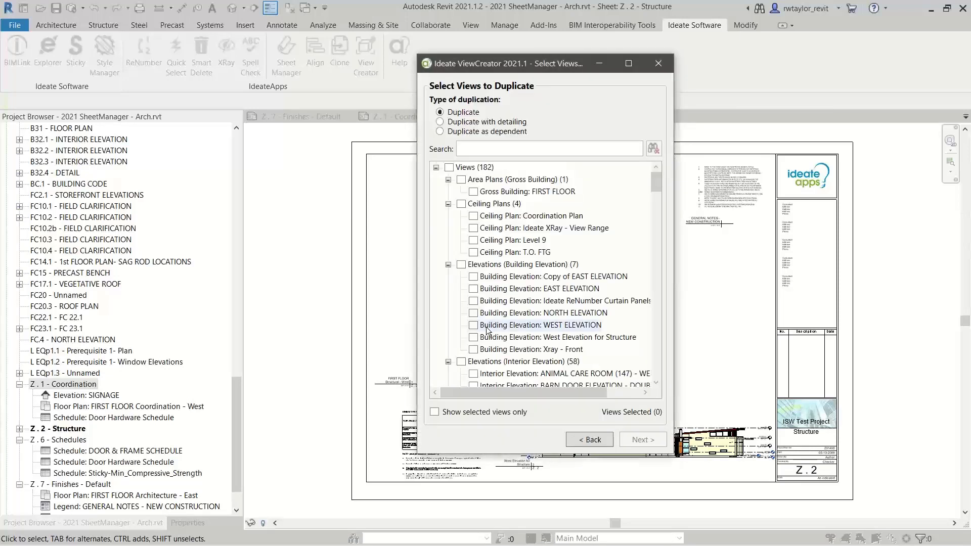
click(474, 216)
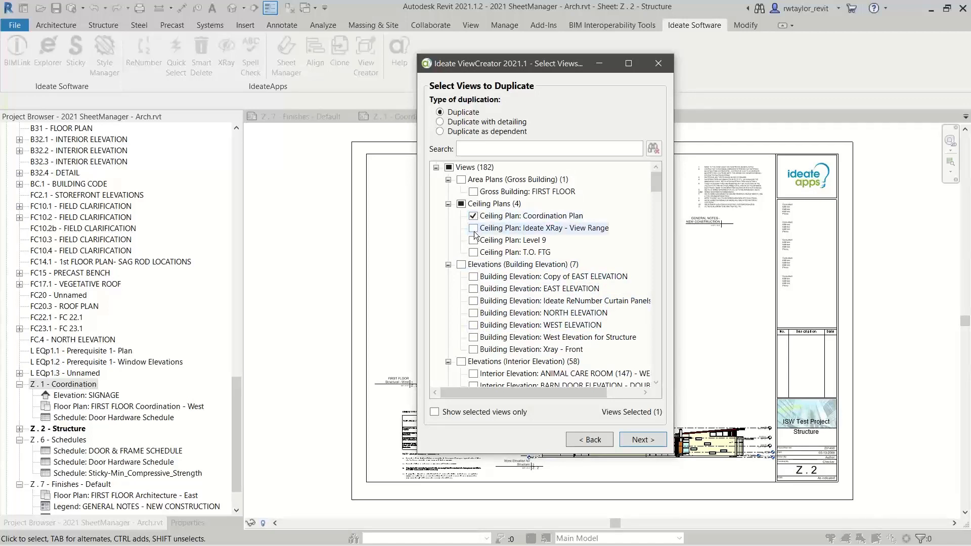
click(474, 241)
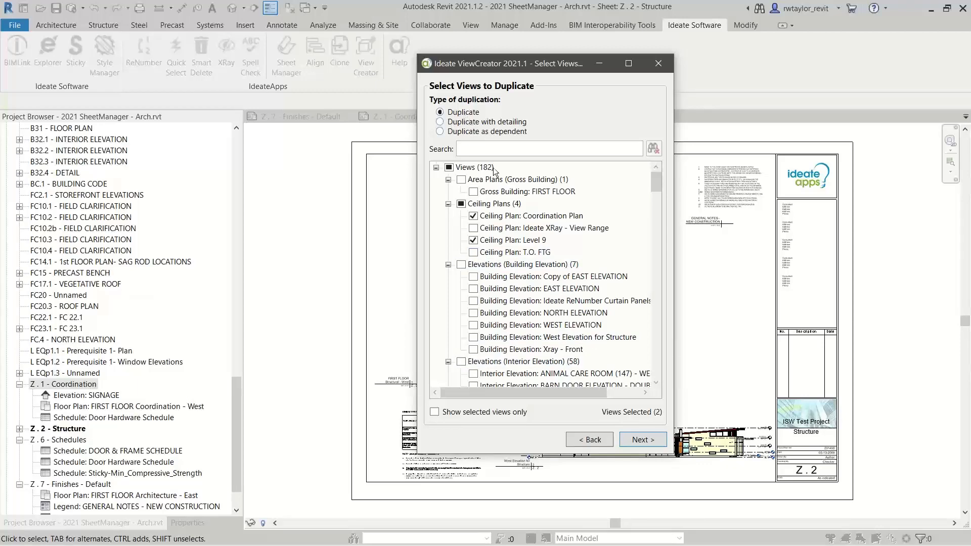
click(645, 440)
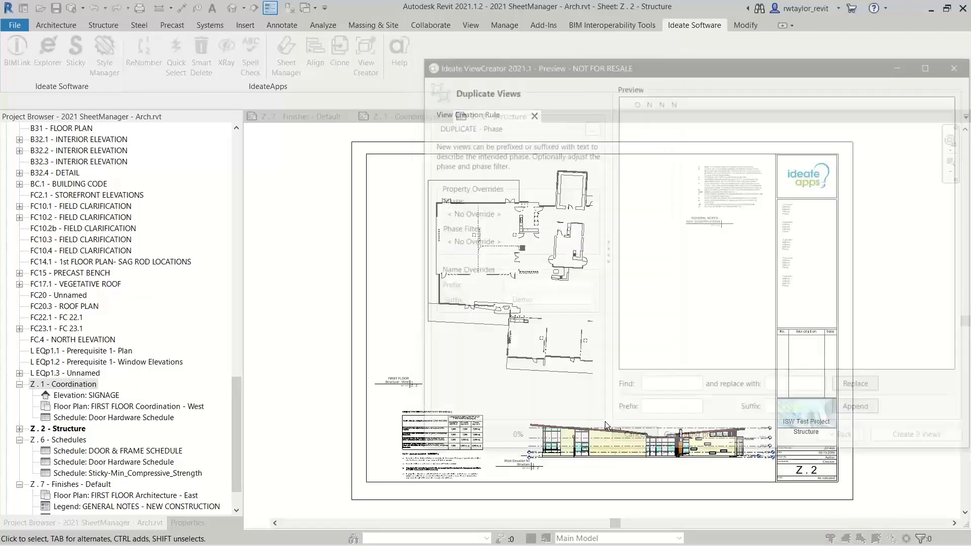
drag(625, 61, 471, 59)
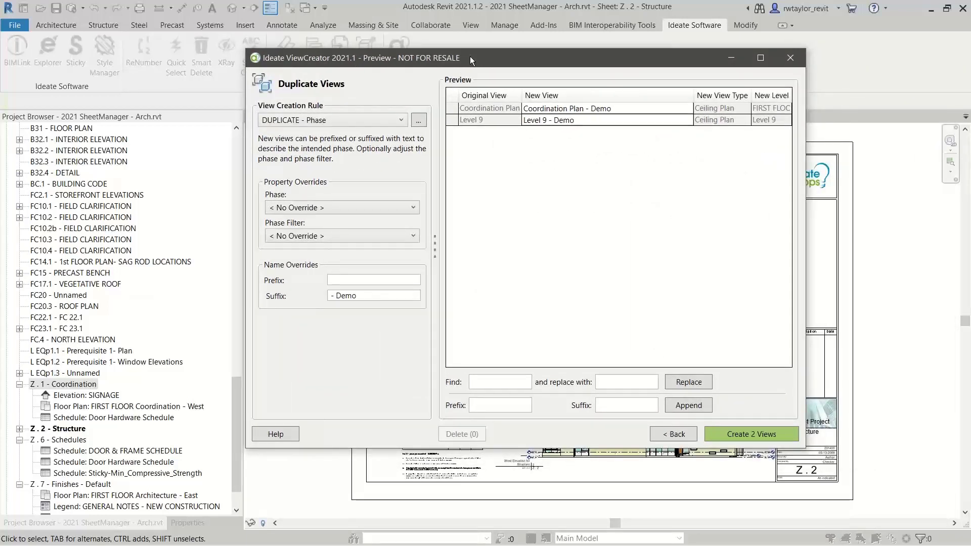
Override the new views' phase with Office Renovation and their phase filter with Show Previous + New
click(302, 208)
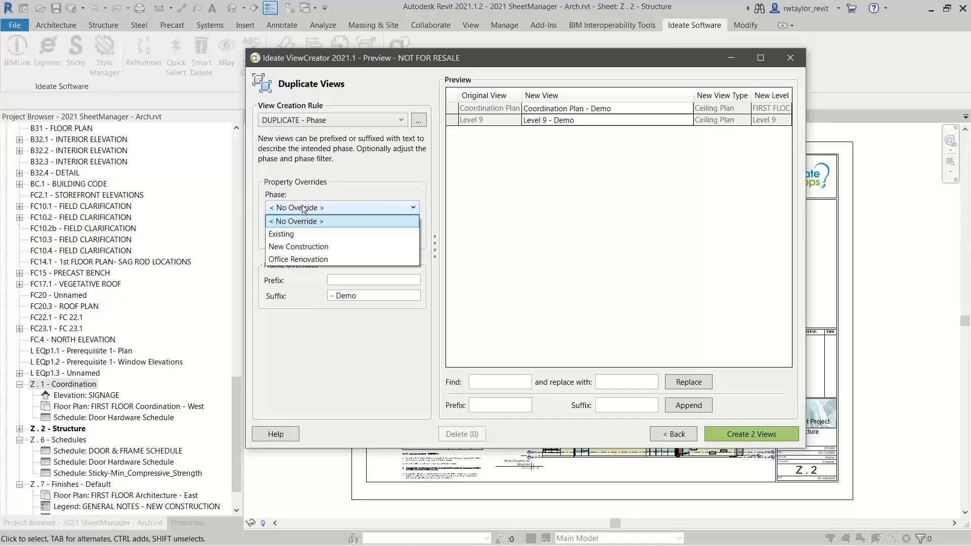
click(303, 259)
click(311, 239)
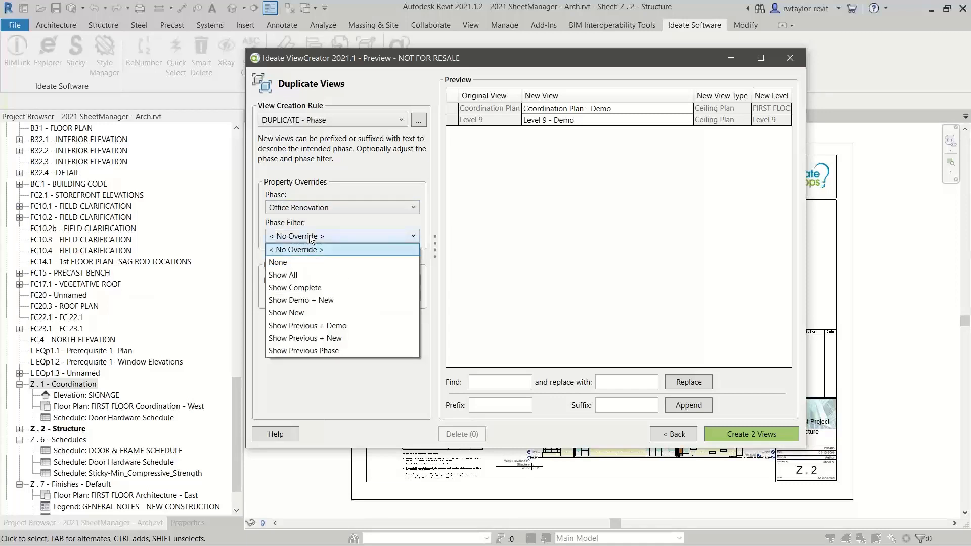
click(300, 337)
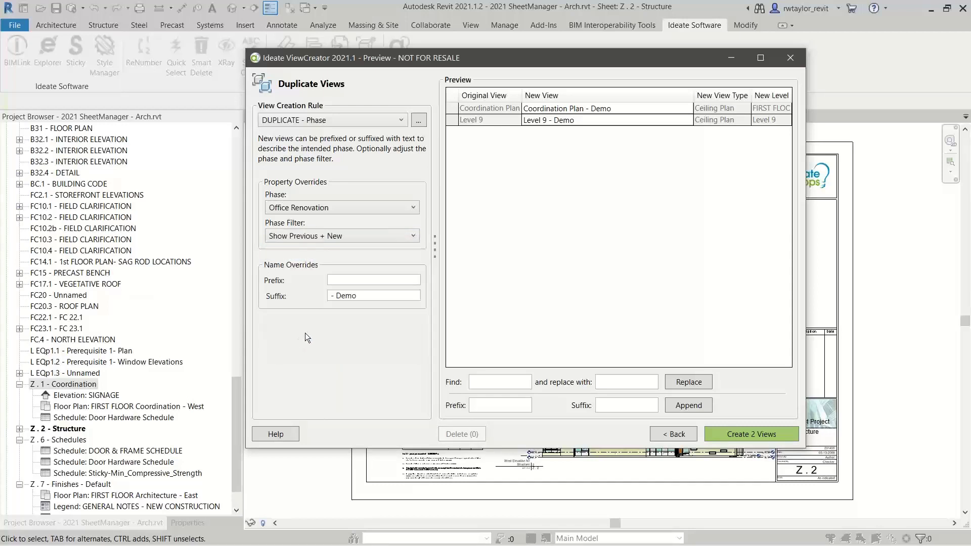
Set the new view names' suffix to " - Office" and their prefix to "RT-"
double_click(336, 296)
text(Office)
click(346, 280)
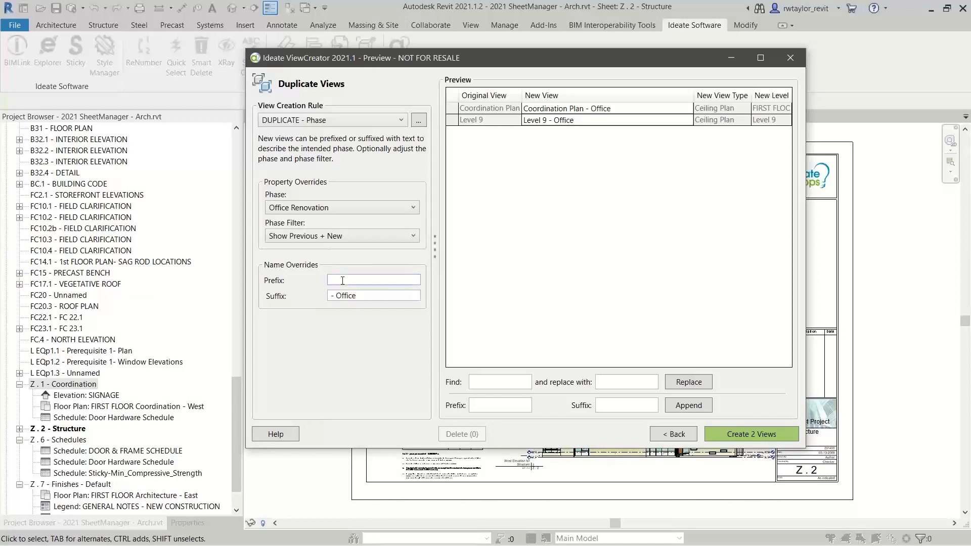
text(RT-)
key(Tab)
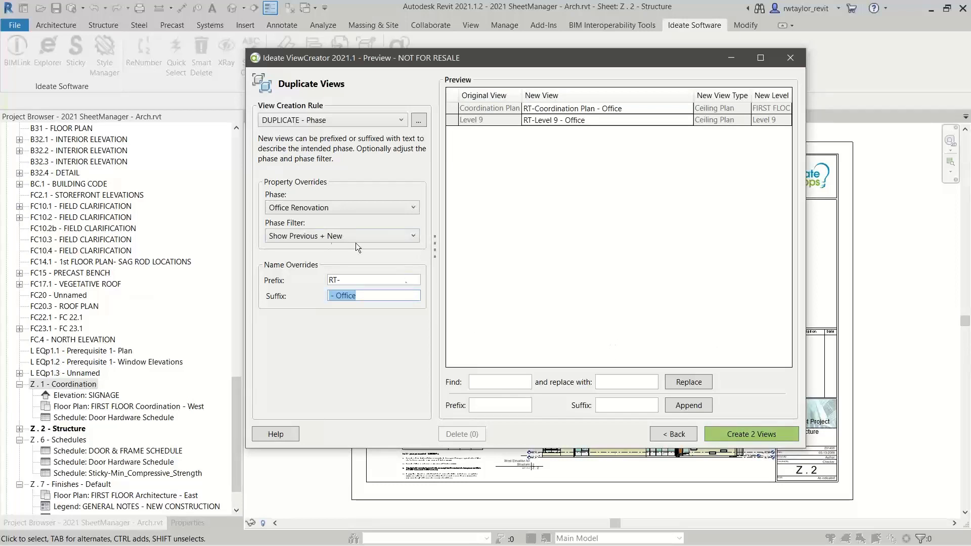
Try the New Construction and Existing phases to compare the previewed view names, and restore Office Renovation
click(293, 208)
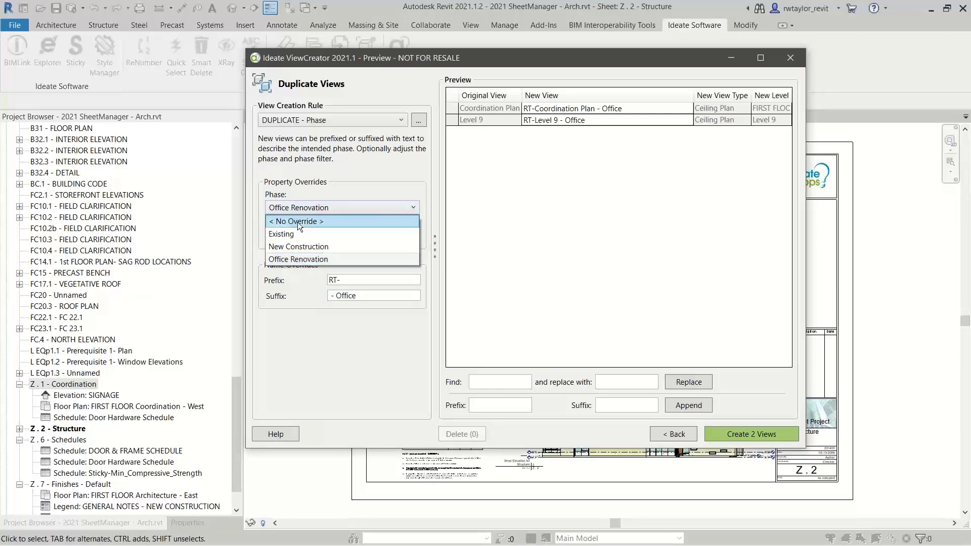
click(301, 247)
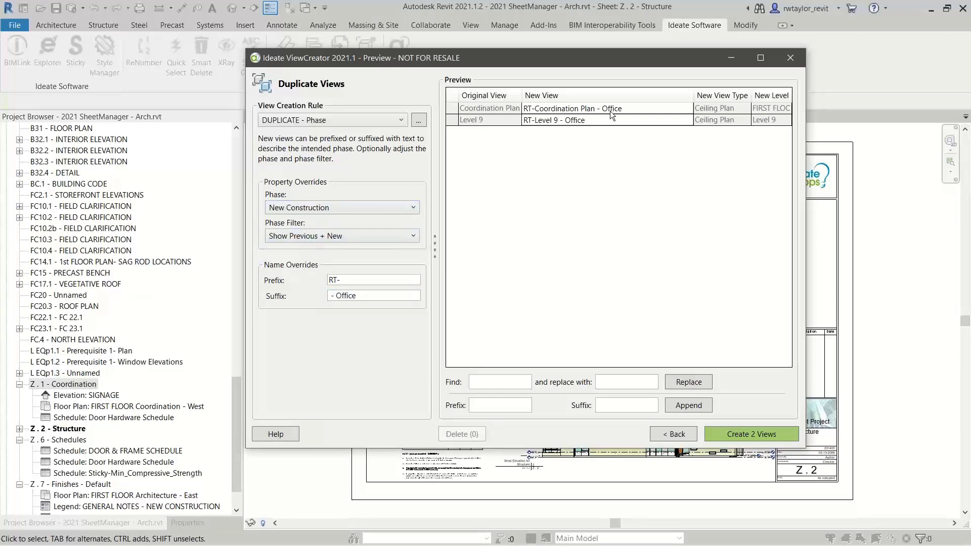
click(369, 207)
click(331, 232)
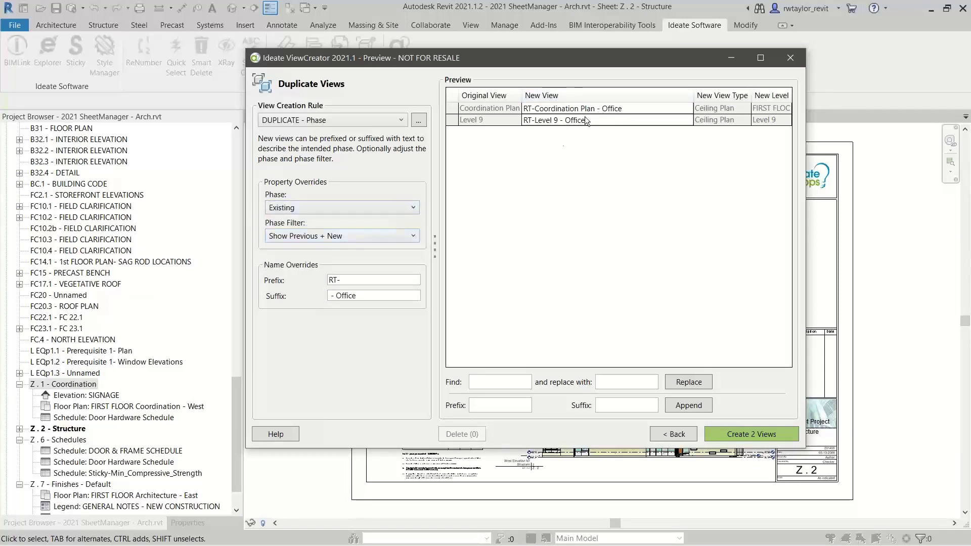
click(371, 209)
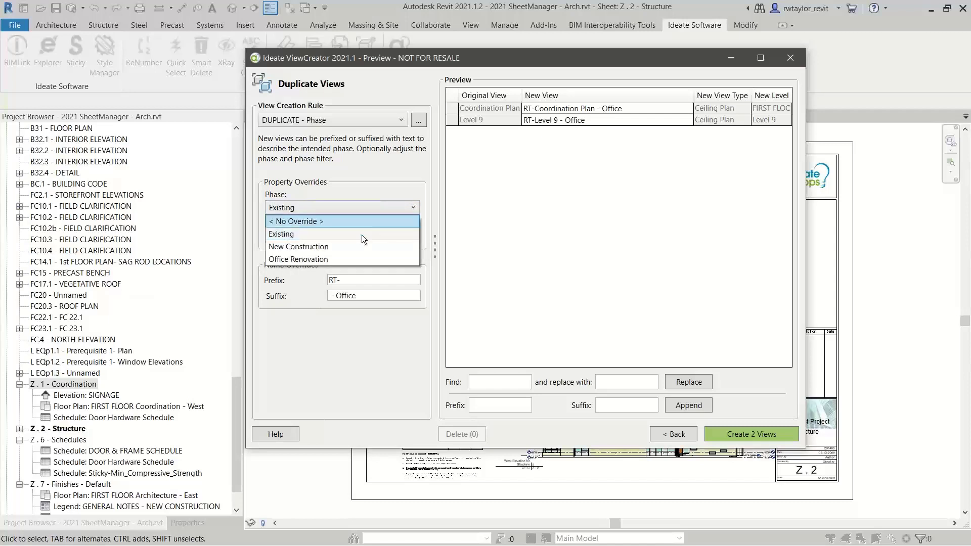
click(359, 257)
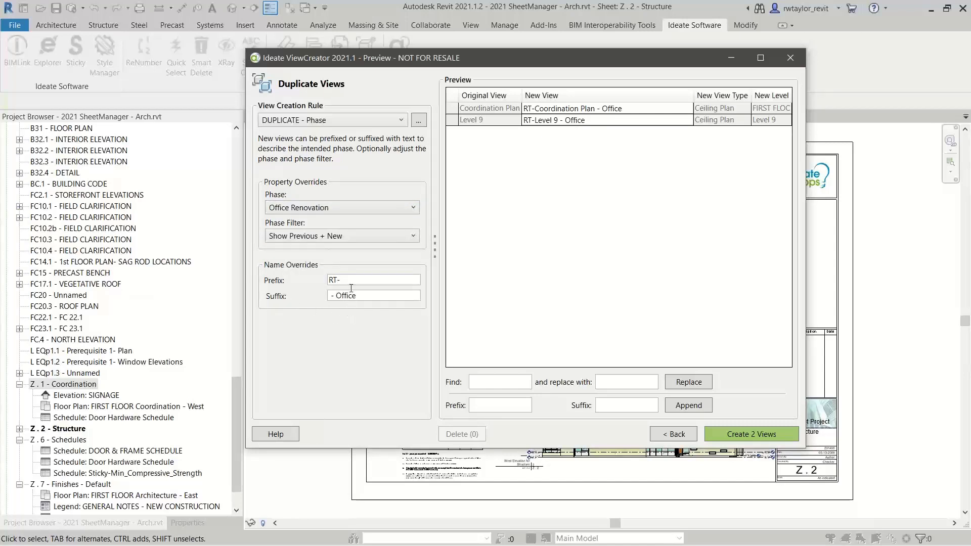
Open the DUPLICATE - Phase rule for editing and remove the "- Demo" suffix constant from its view name definition
click(418, 120)
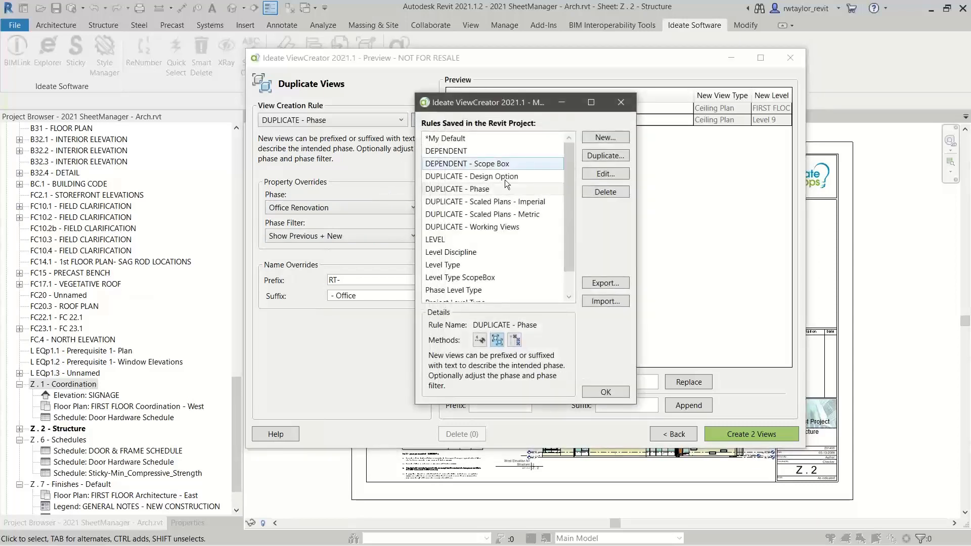
click(592, 174)
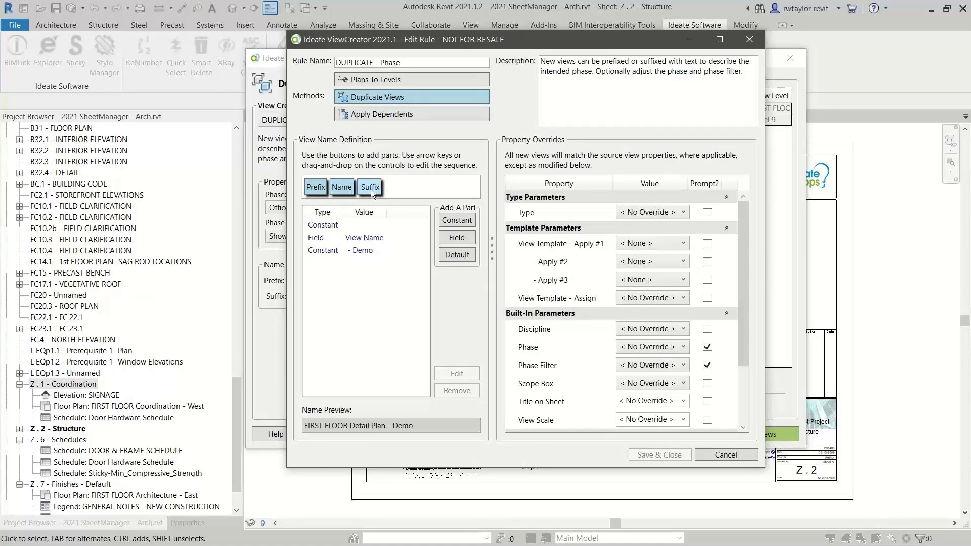
click(357, 250)
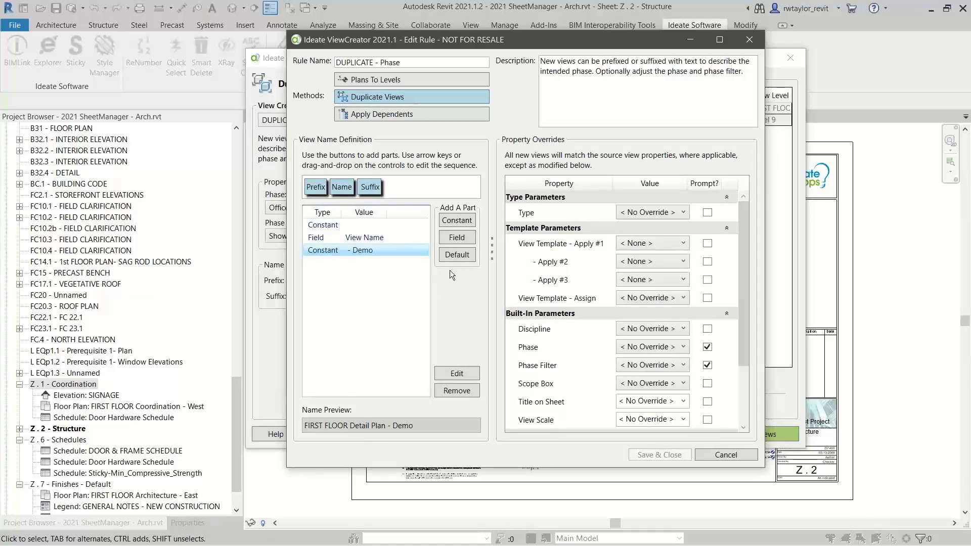
click(457, 390)
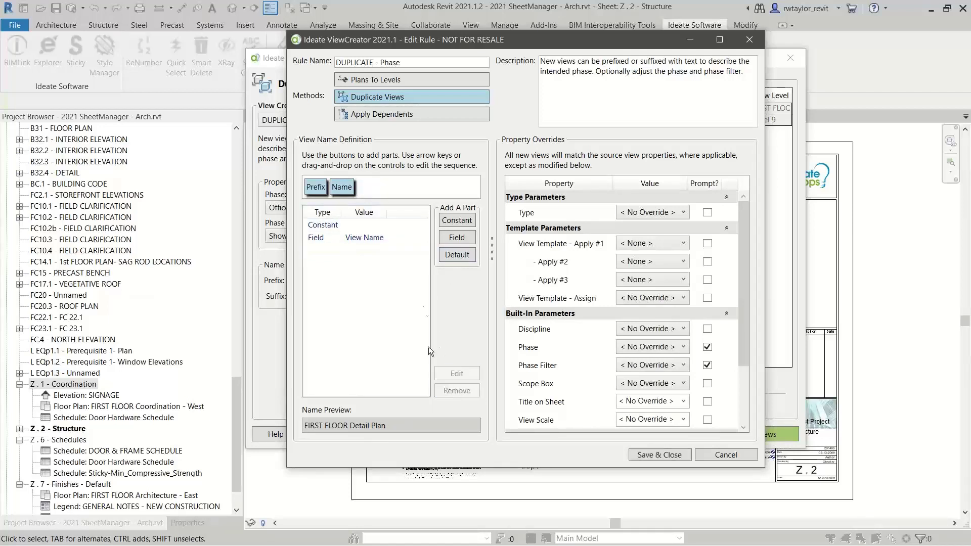
Add a Phase: Name field sourced from the new view to the rule's view name definition
click(453, 237)
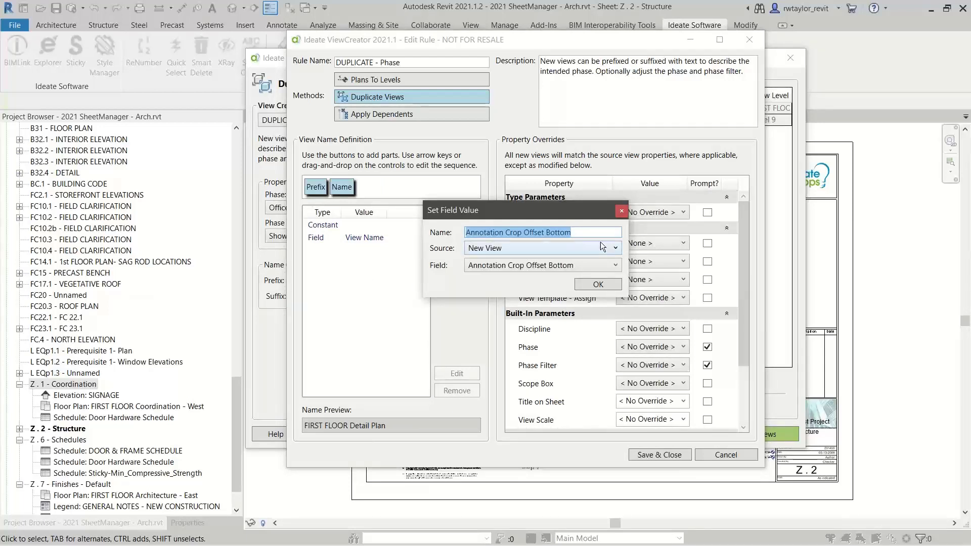
click(614, 247)
click(614, 247)
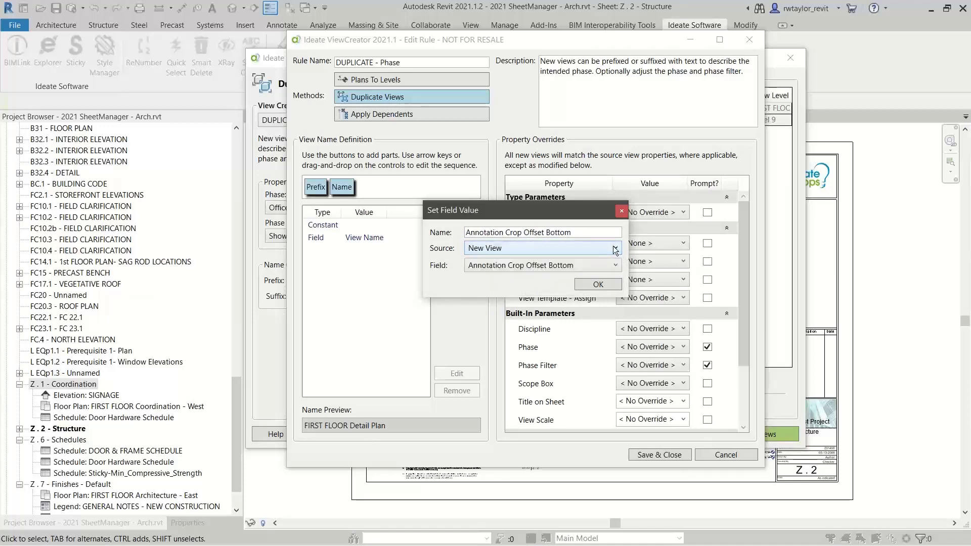
click(614, 247)
click(607, 254)
click(609, 266)
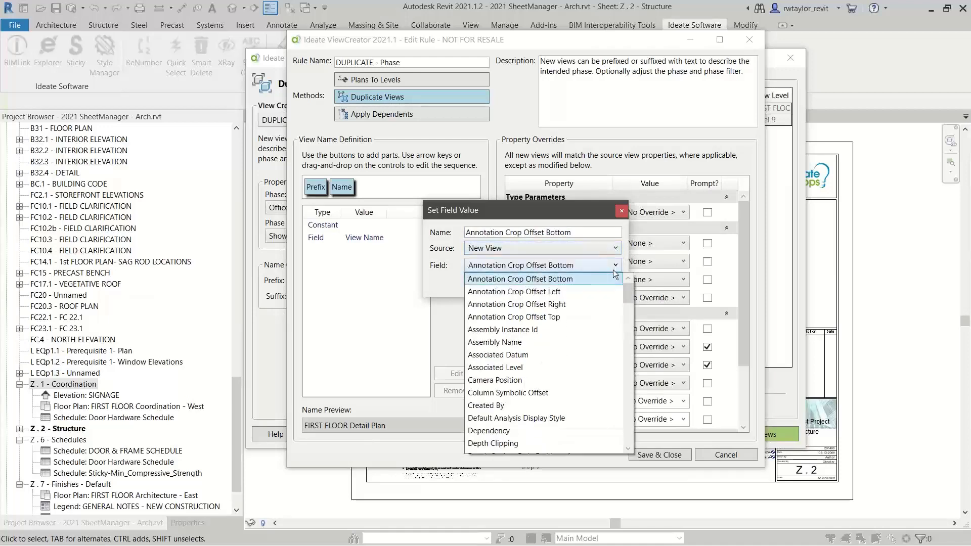
scroll(628, 303, down, 2)
drag(629, 312, 628, 428)
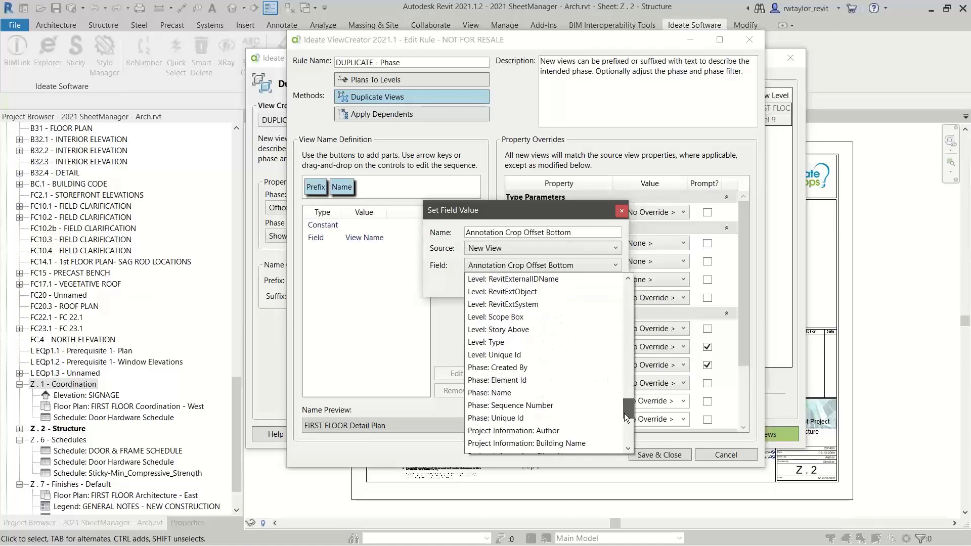
click(501, 397)
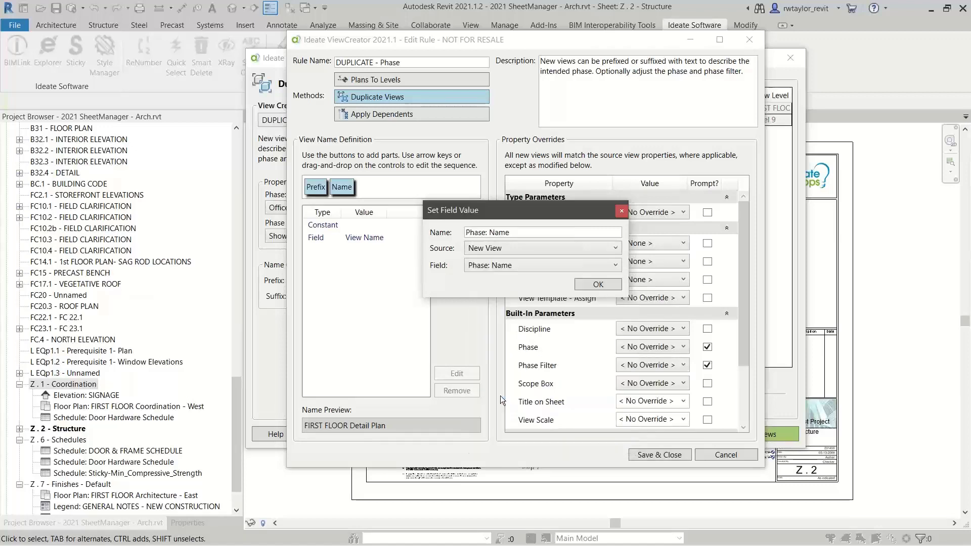
click(590, 288)
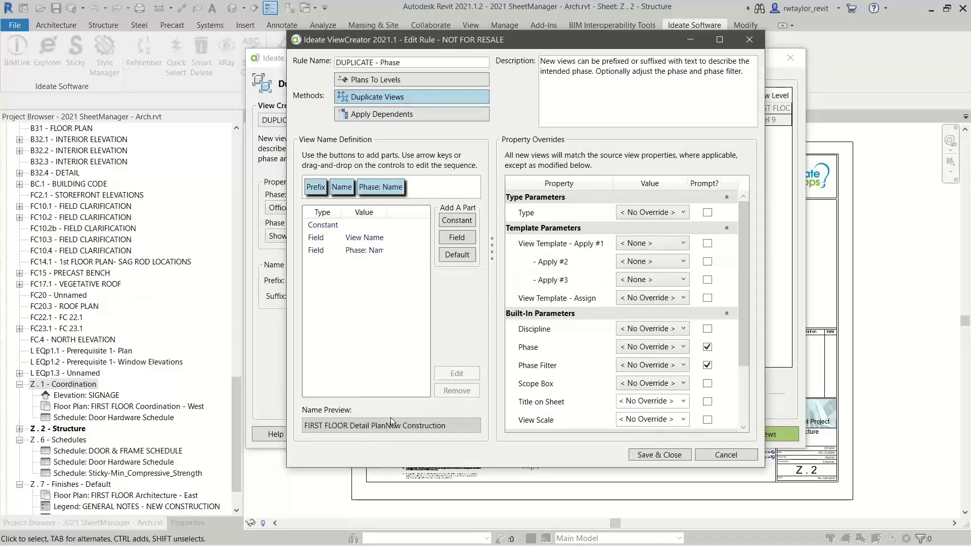
Add a "-" constant to the view name definition and place it between Name and Phase: Name
click(455, 222)
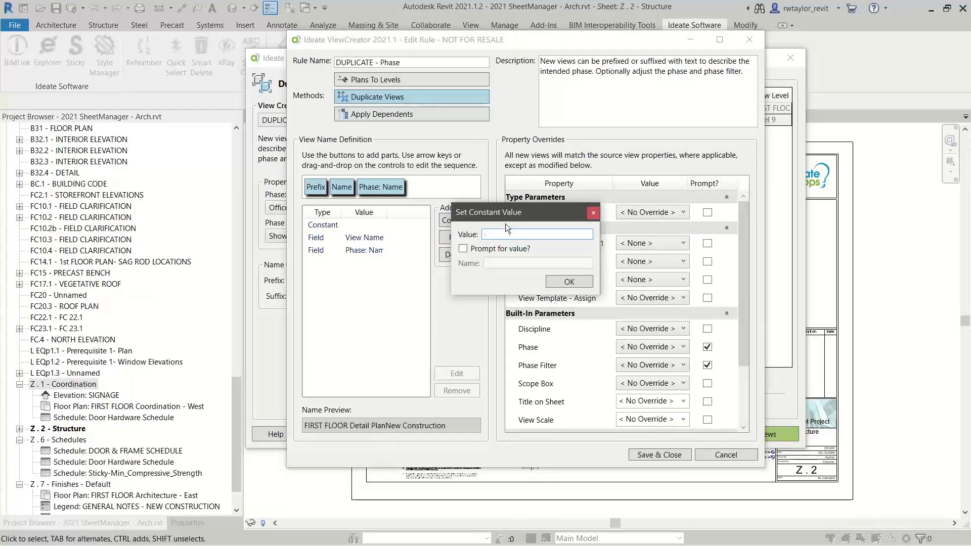
click(559, 283)
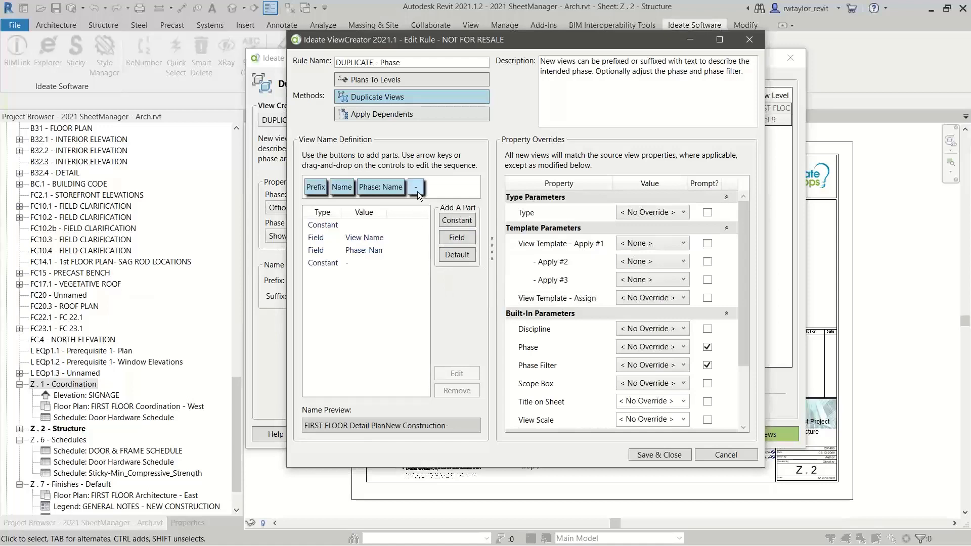
drag(357, 185, 356, 186)
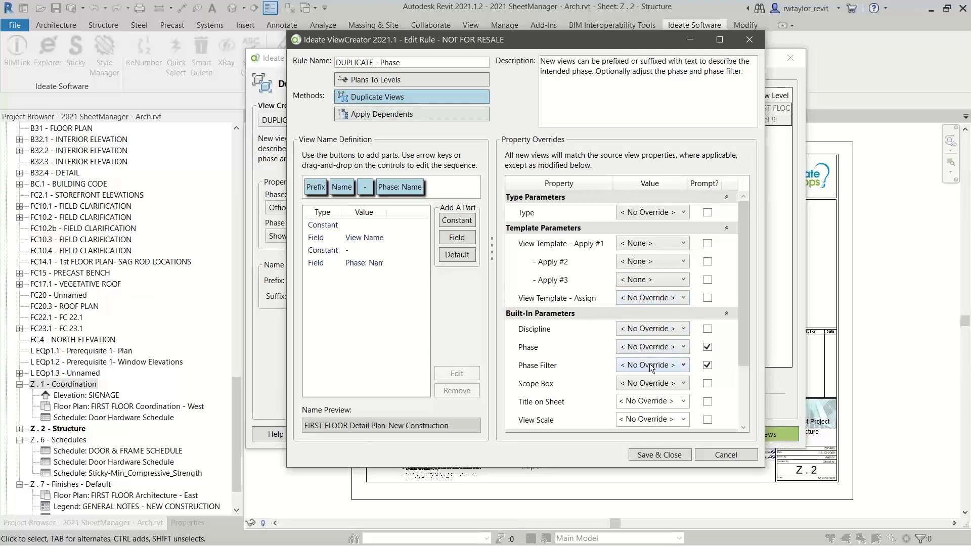
Enable the prompt for the Discipline property, save the rule and return to the duplicate views preview
click(707, 329)
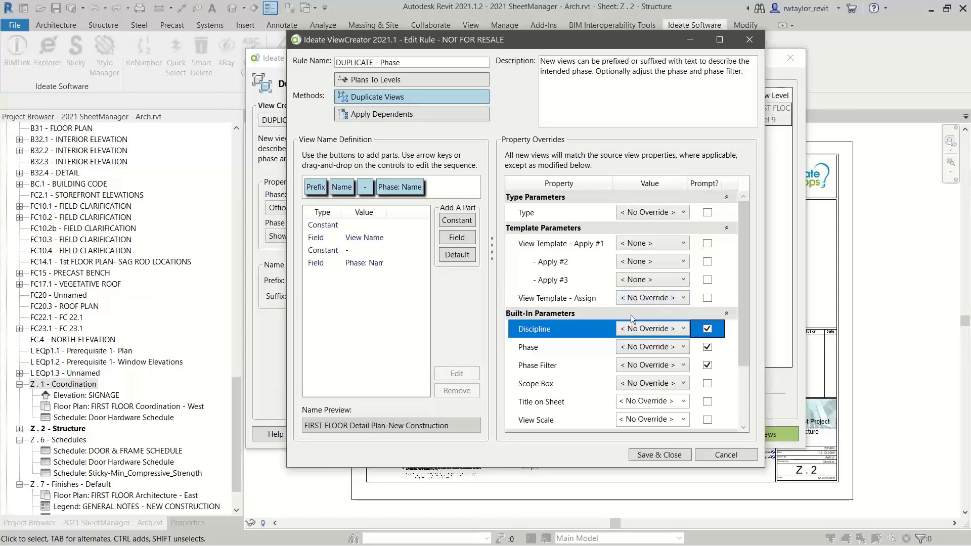
click(650, 455)
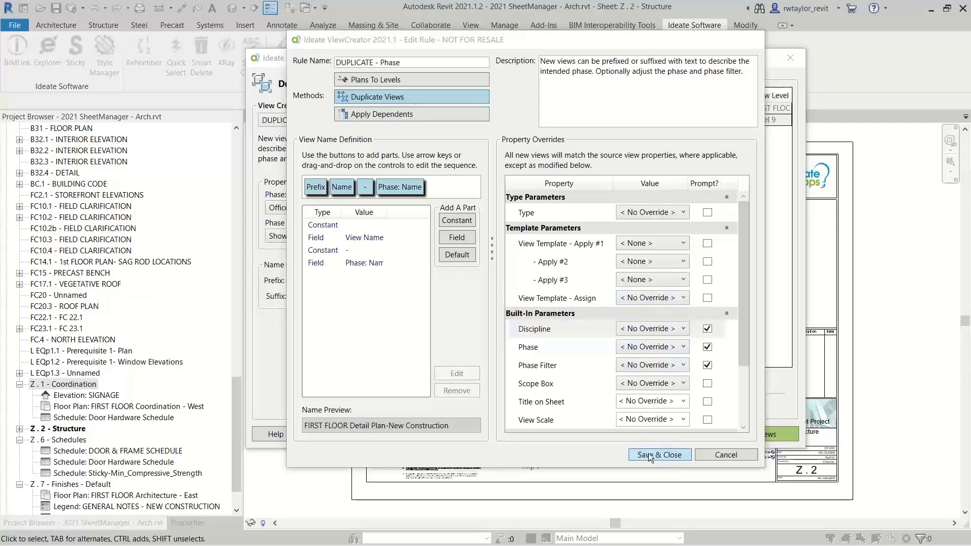
click(607, 393)
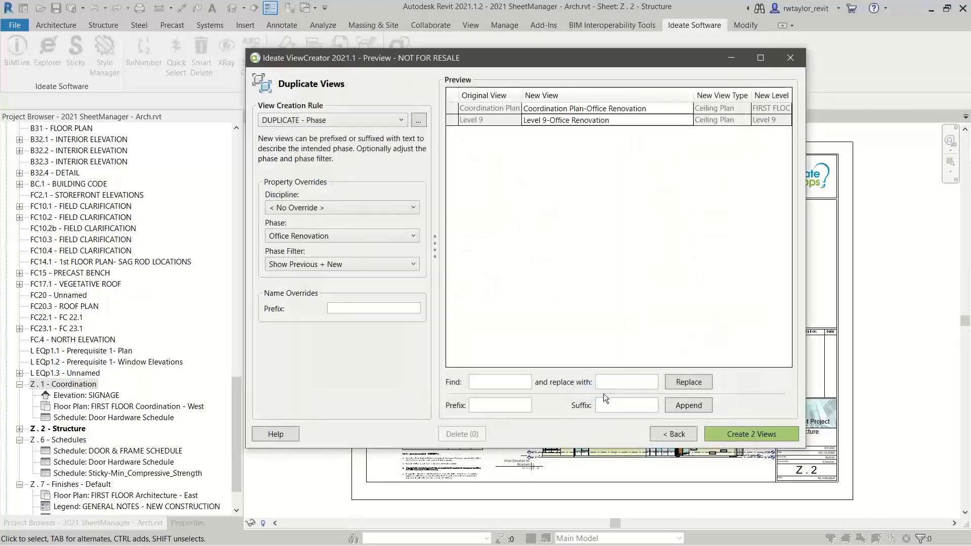
Test the phase-based view naming by switching the phase to Existing and back to Office Renovation
click(351, 236)
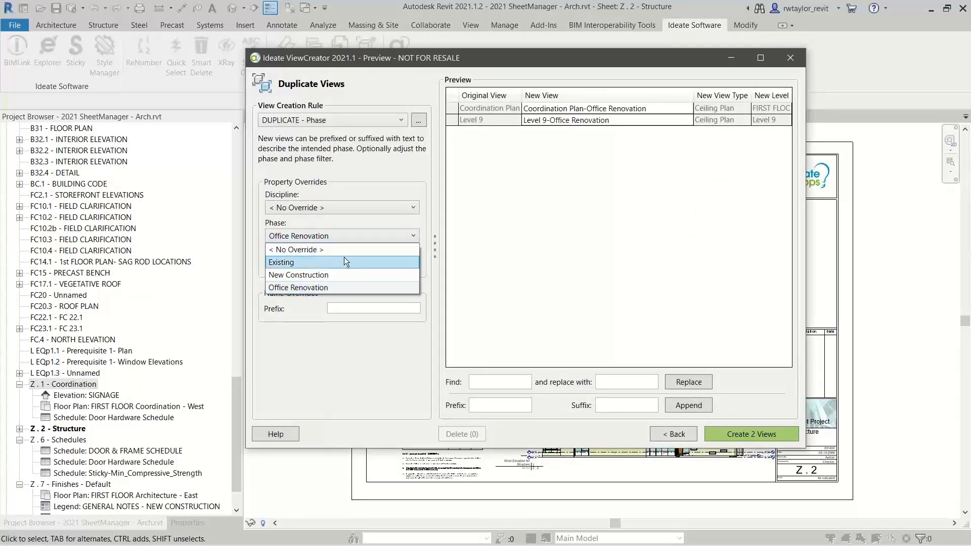
click(343, 262)
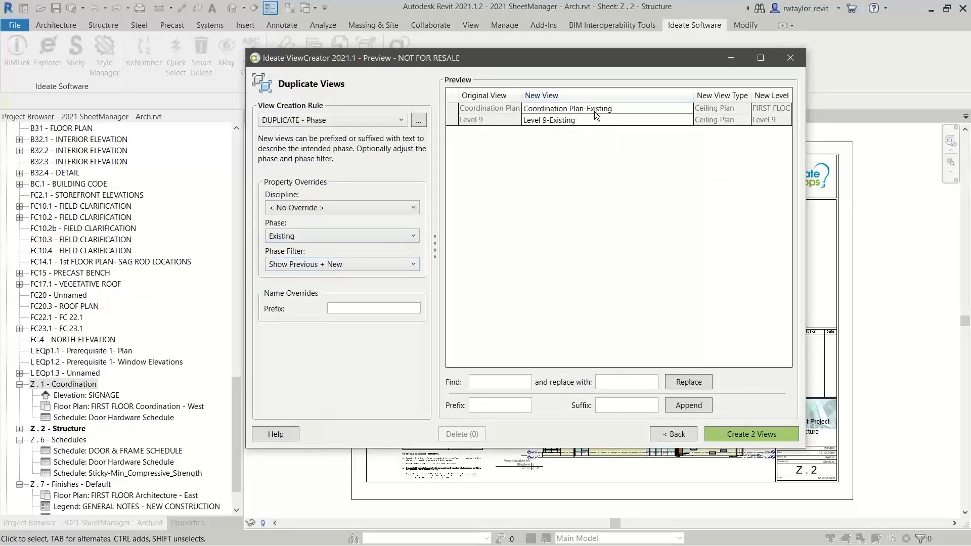
click(409, 236)
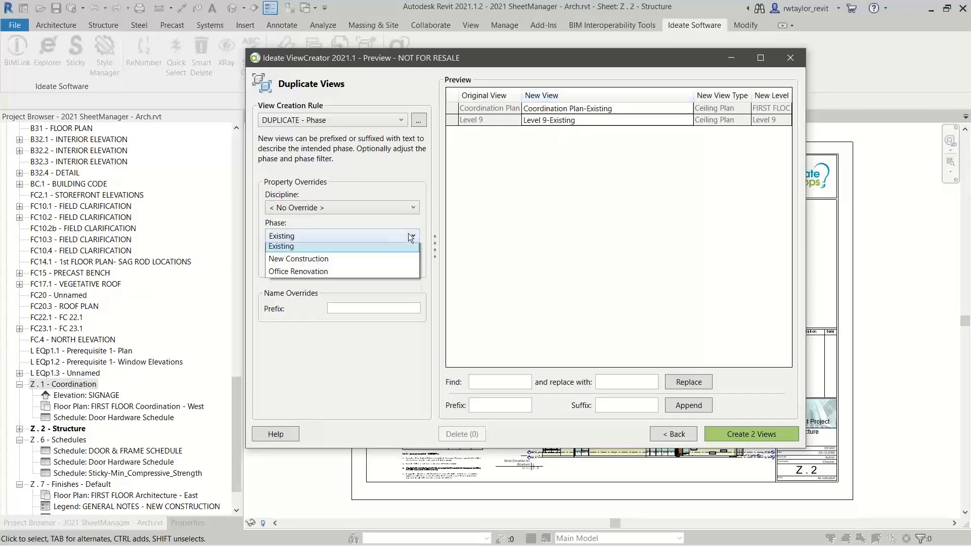
click(348, 284)
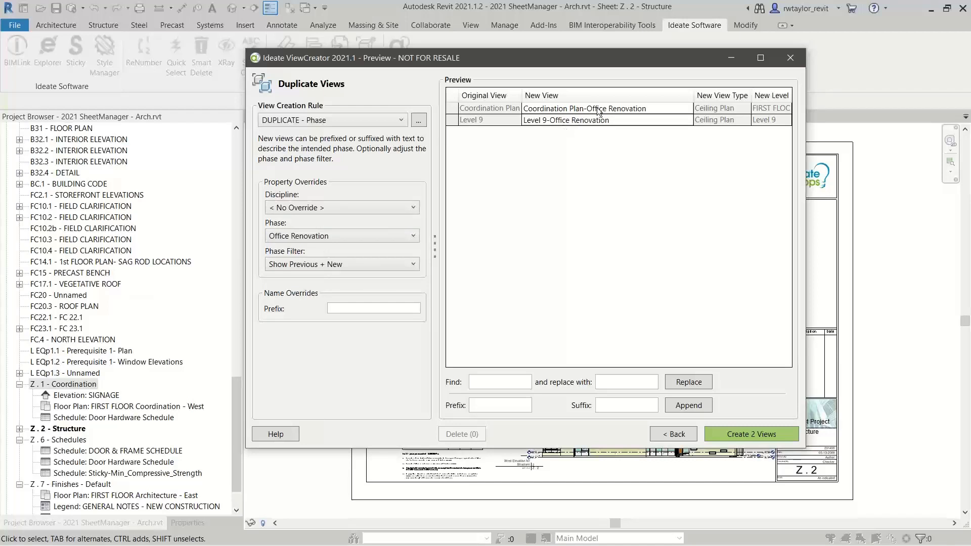
Set the name prefix override to "RT-" for the duplicates, create the two new views and close the summary
click(354, 313)
text(Rt-)
key(Tab)
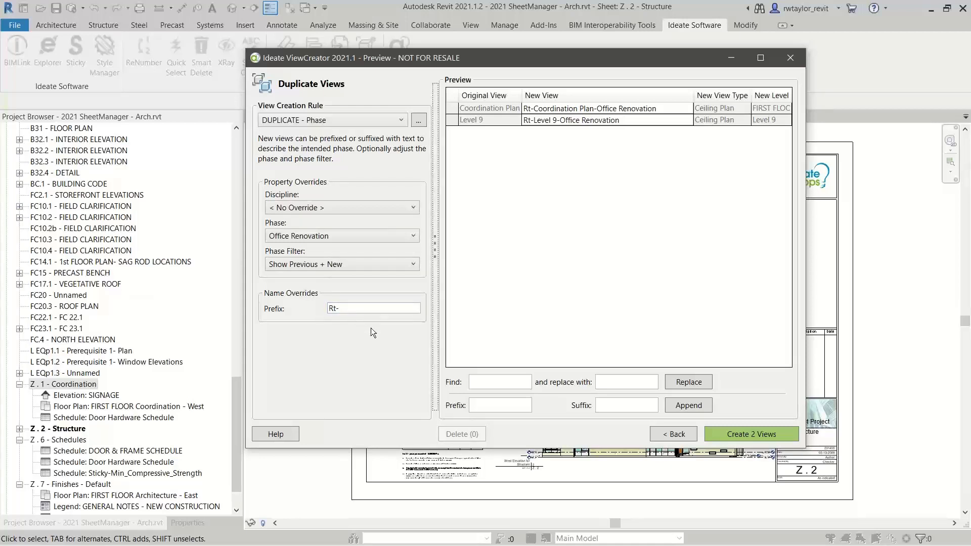
click(376, 311)
key(BackSpace)
key(BackSpace)
key(BackSpace)
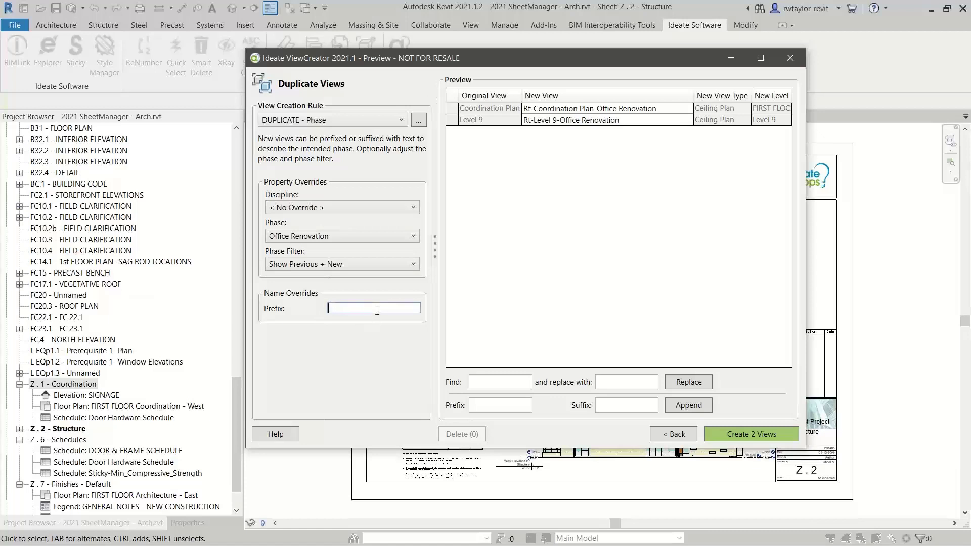
text(RT-)
key(Tab)
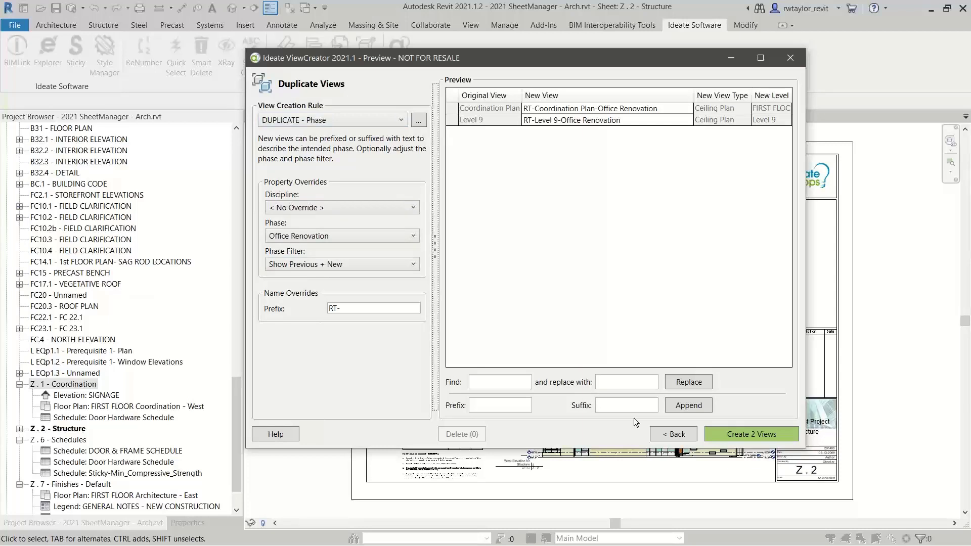
click(722, 436)
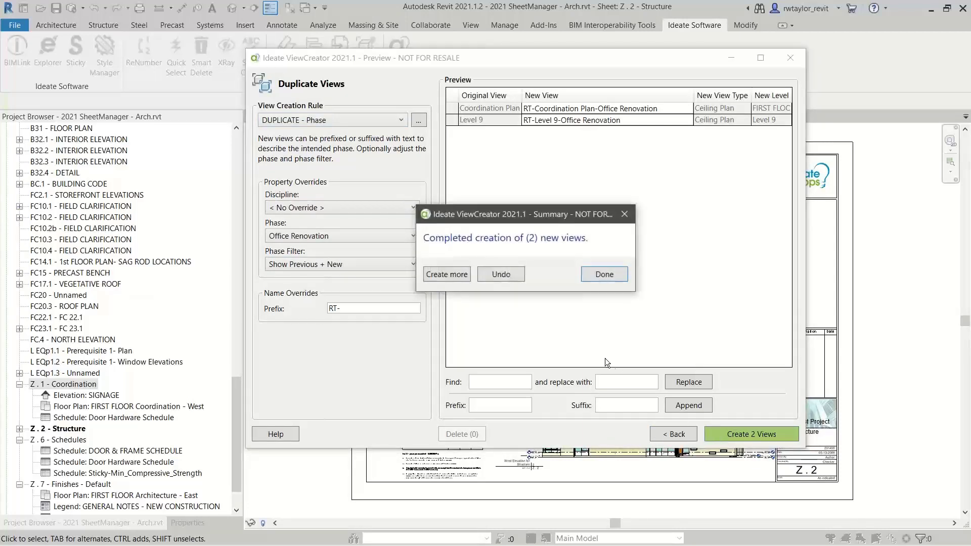
click(590, 277)
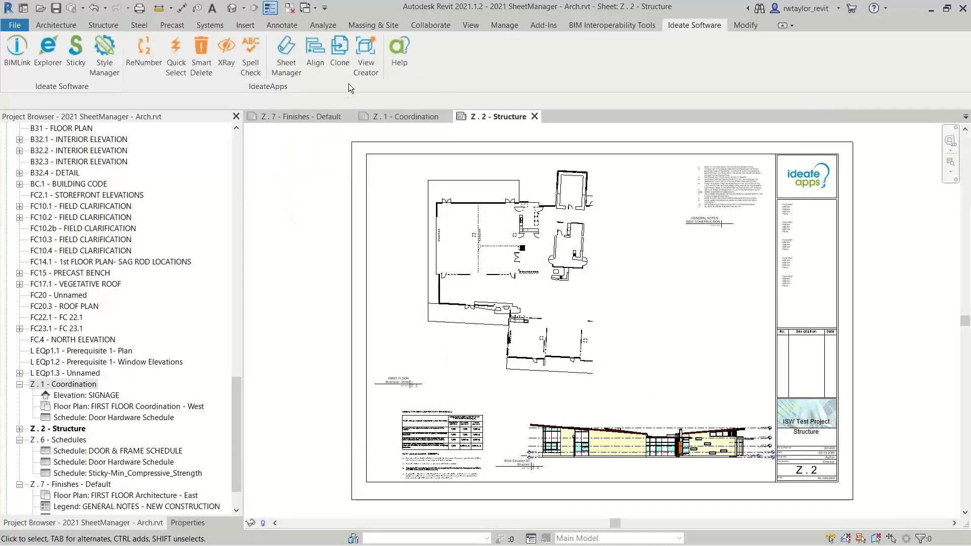
Review the rule library path in the ViewCreator options, leaving it as is, and close ViewCreator
click(362, 65)
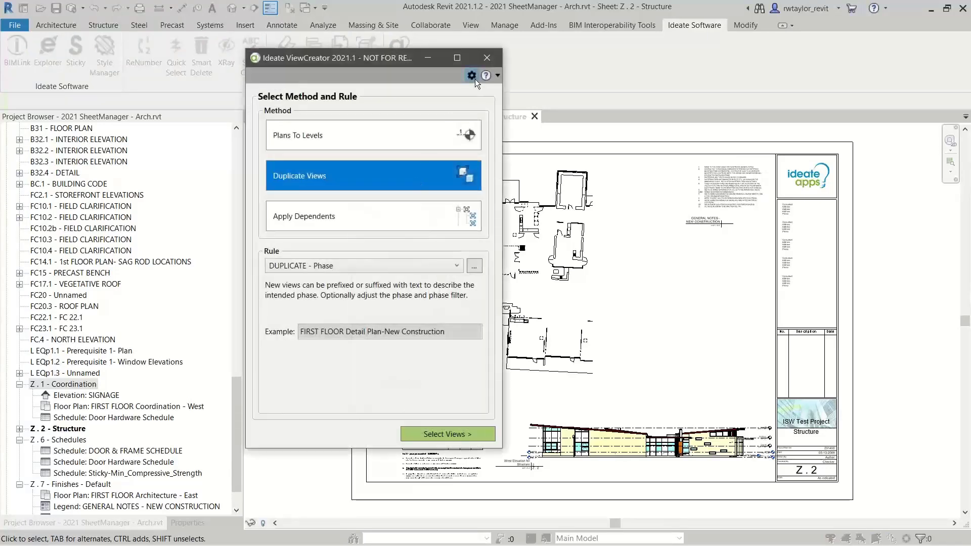
click(472, 76)
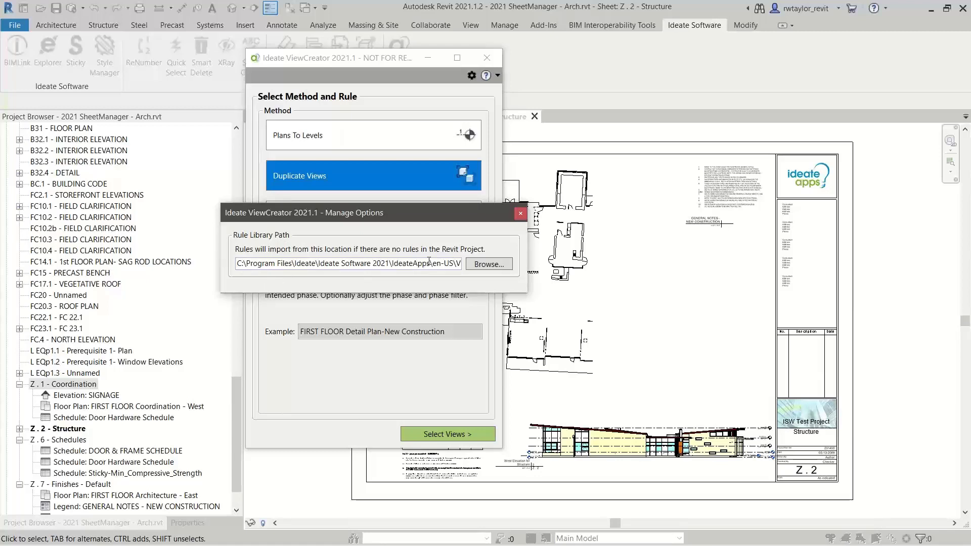
click(521, 214)
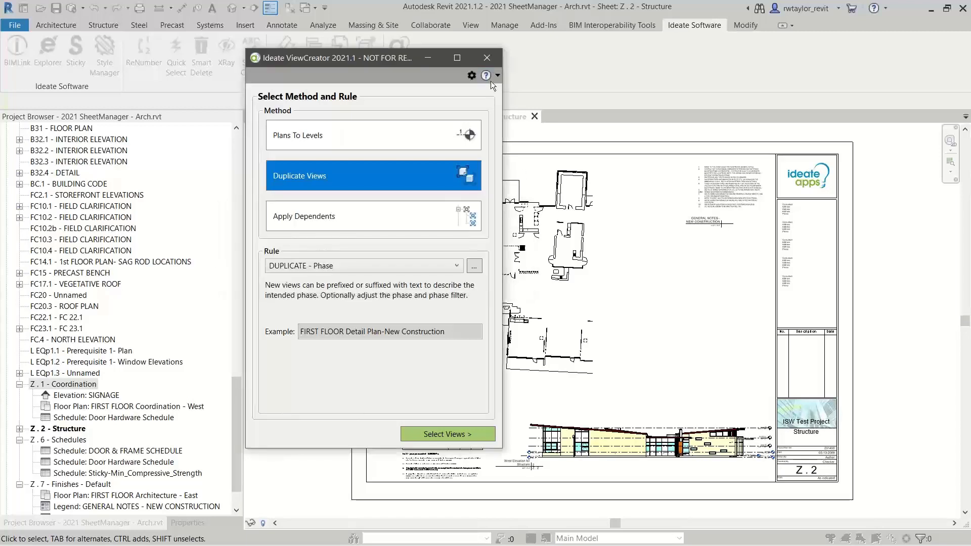
click(487, 57)
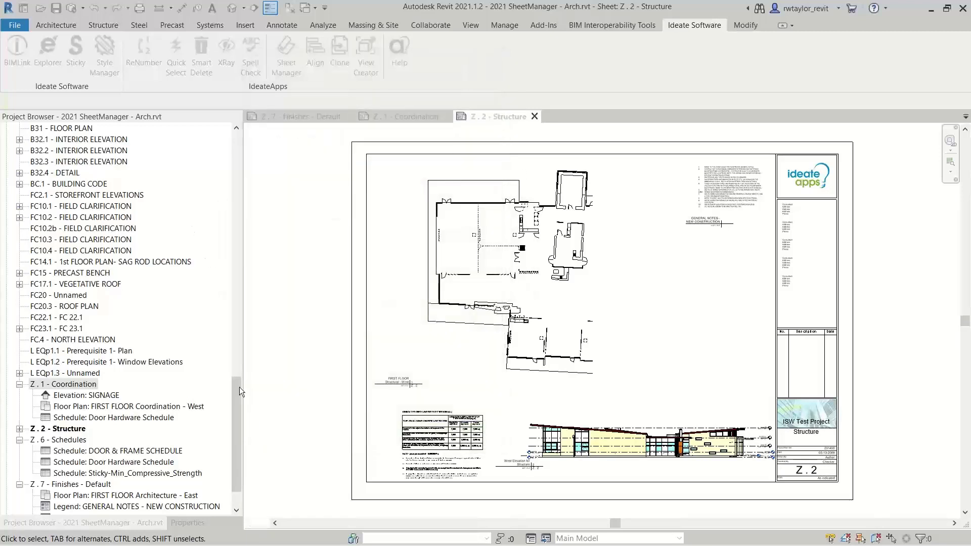
Open the new ceiling plan RT-Coordination Plan-Office Renovation from the project's views
drag(238, 387, 254, 123)
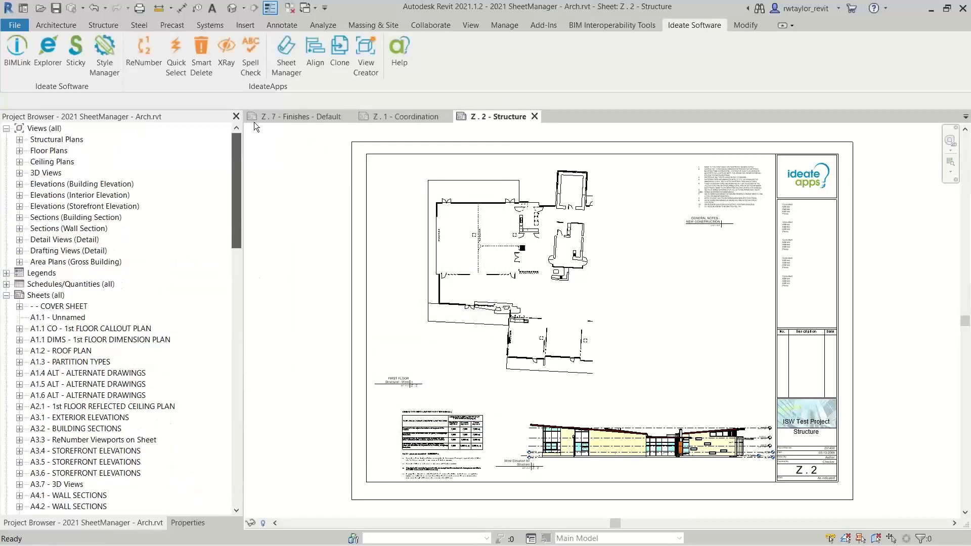
click(19, 161)
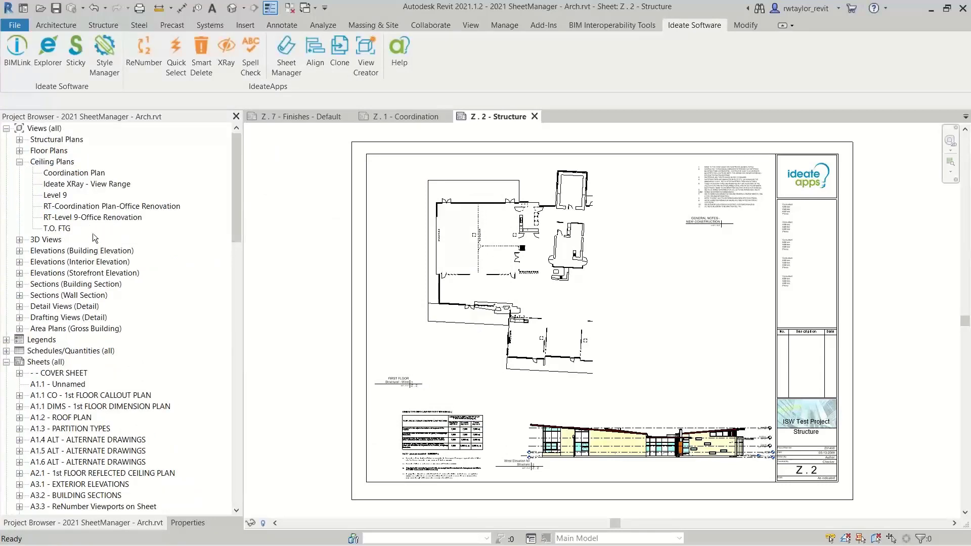
double_click(100, 207)
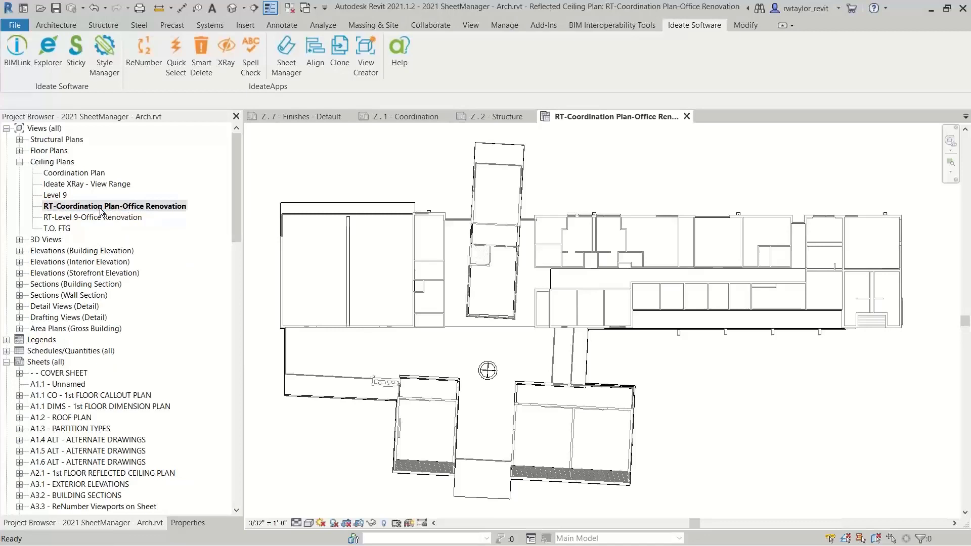
Check the phase and phase filter properties of the new ceiling plan, then close the view
click(183, 523)
drag(235, 326, 235, 339)
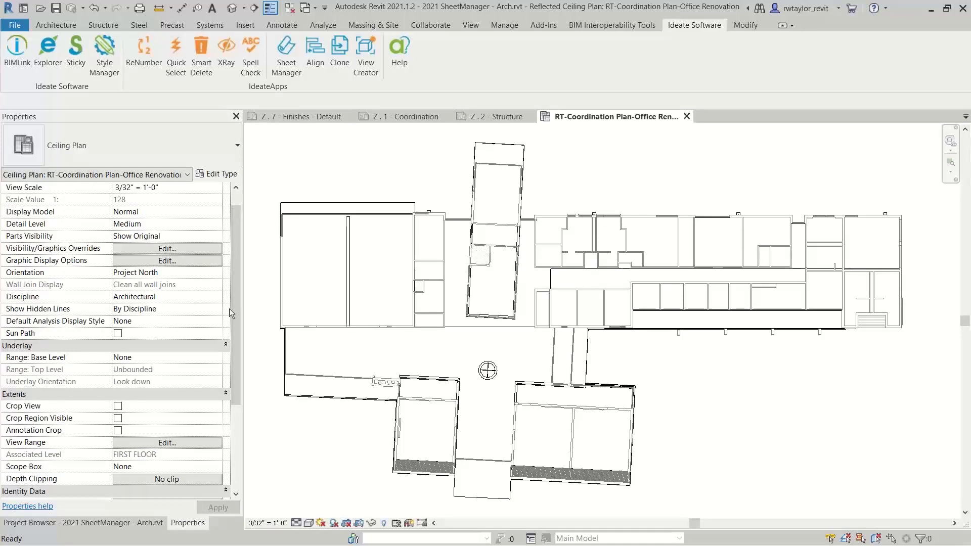
drag(232, 306, 231, 408)
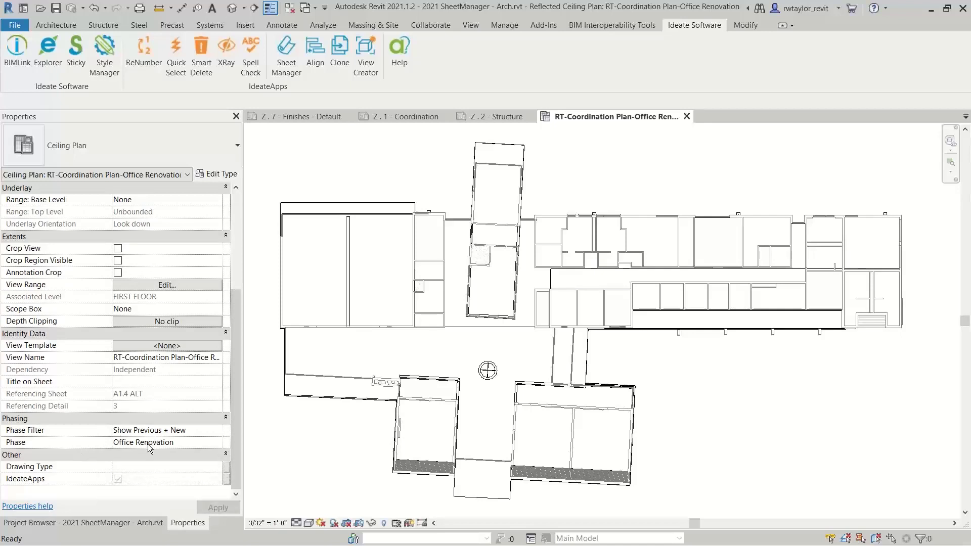
click(687, 116)
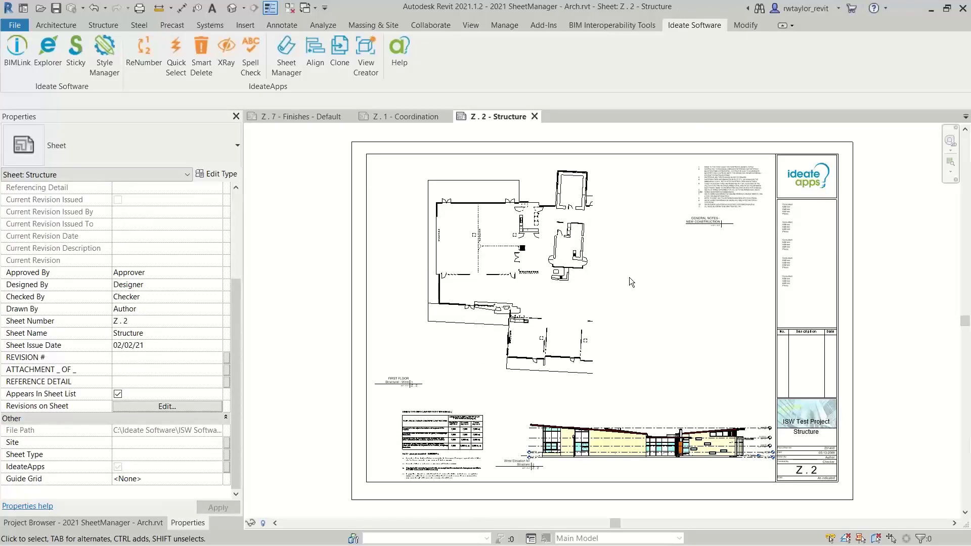
key(alt+Tab)
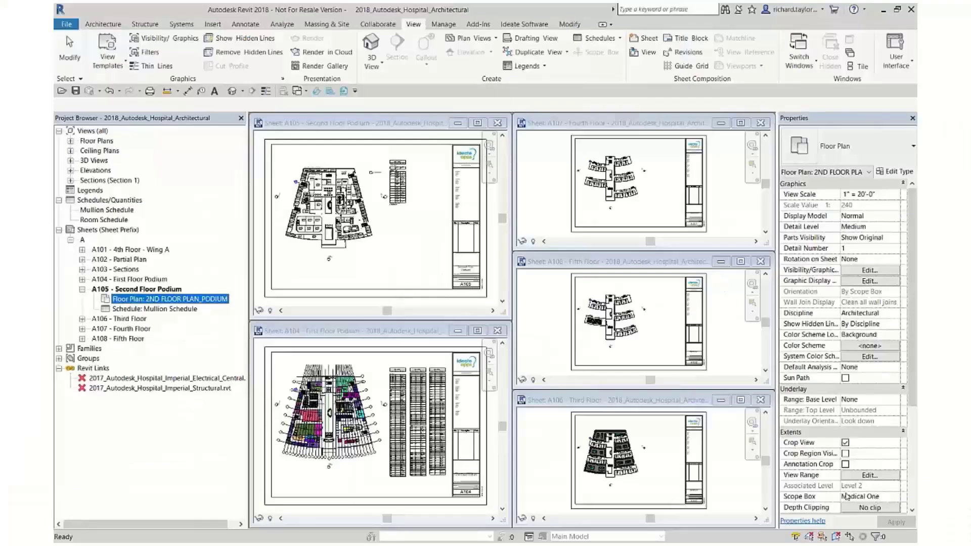
key(Right)
key(Right)
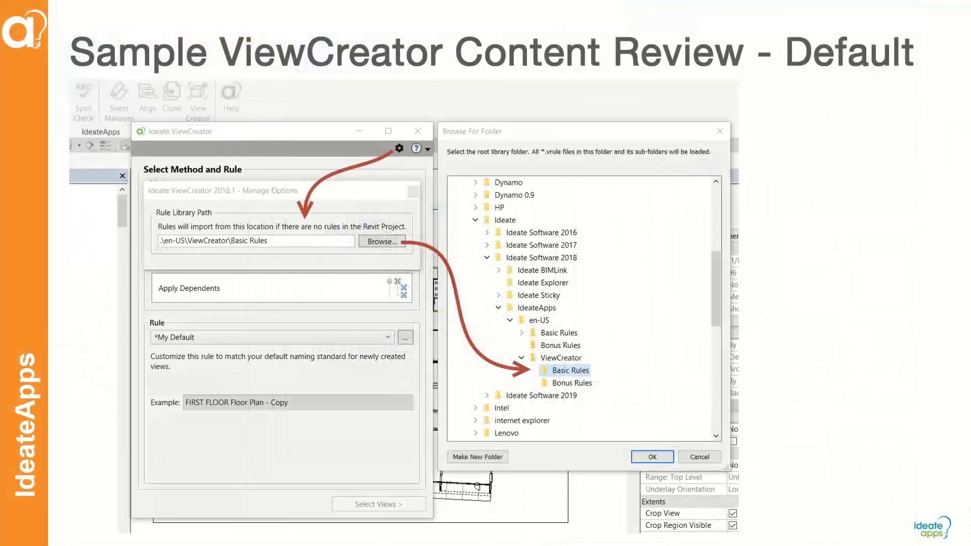